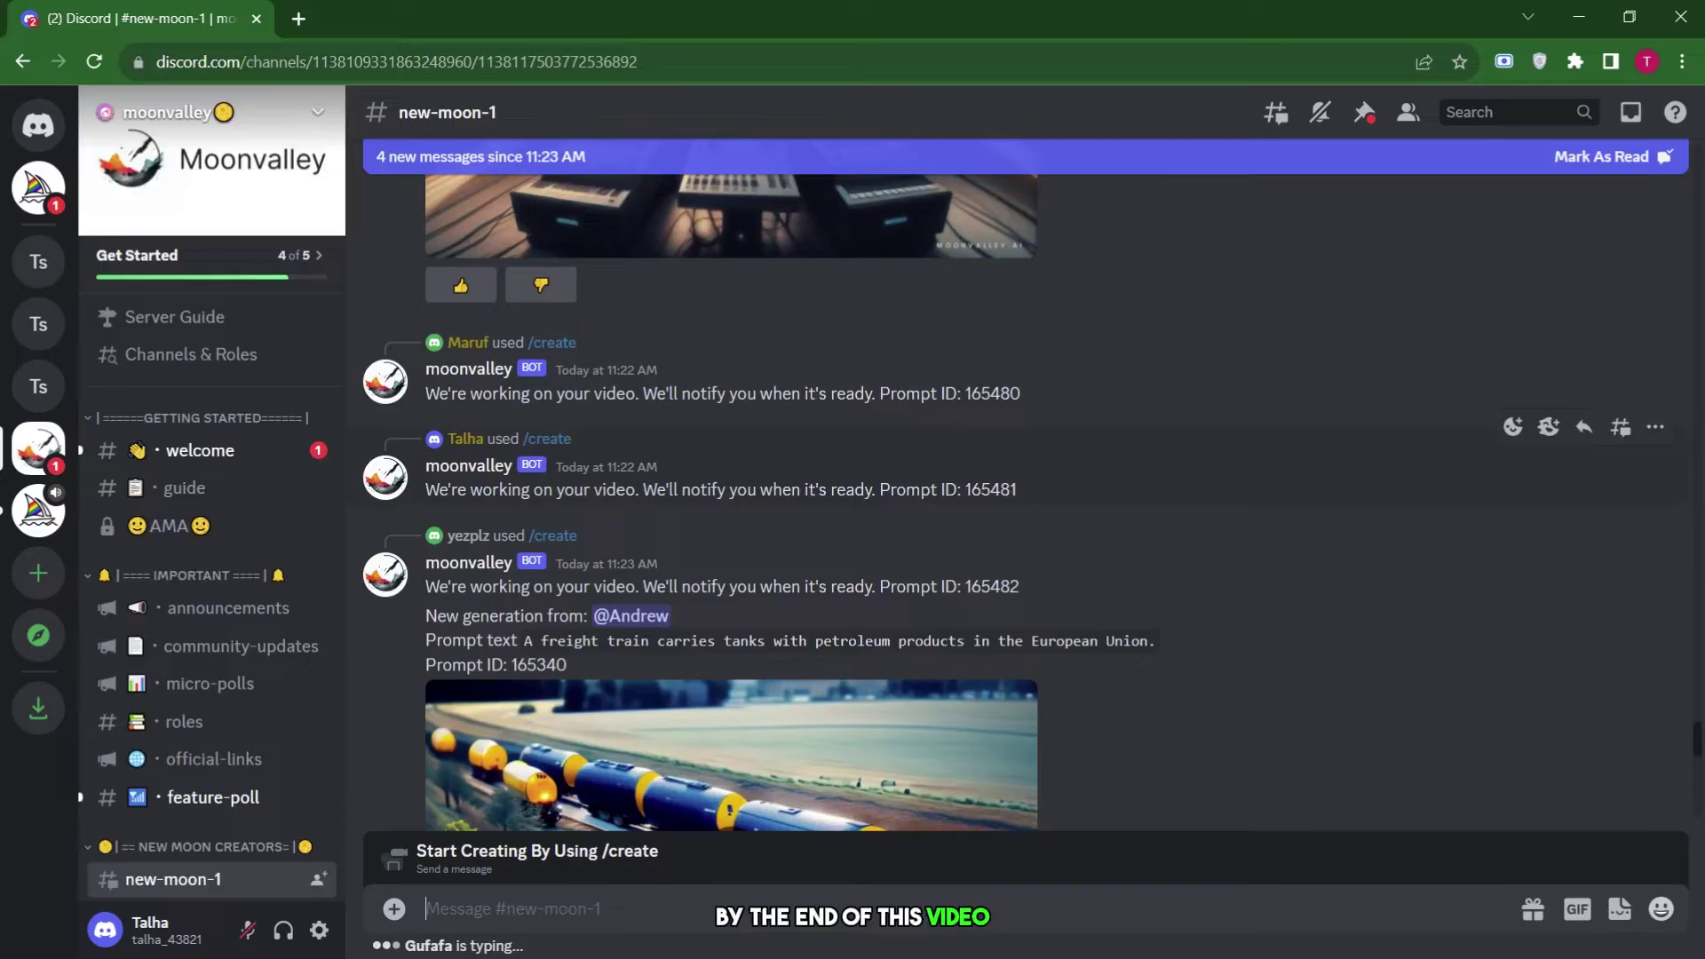
Step: Choose the Short duration for the Realism car-driving video request and browse the generated videos in new-moon-3
scroll(740, 655, down, 15)
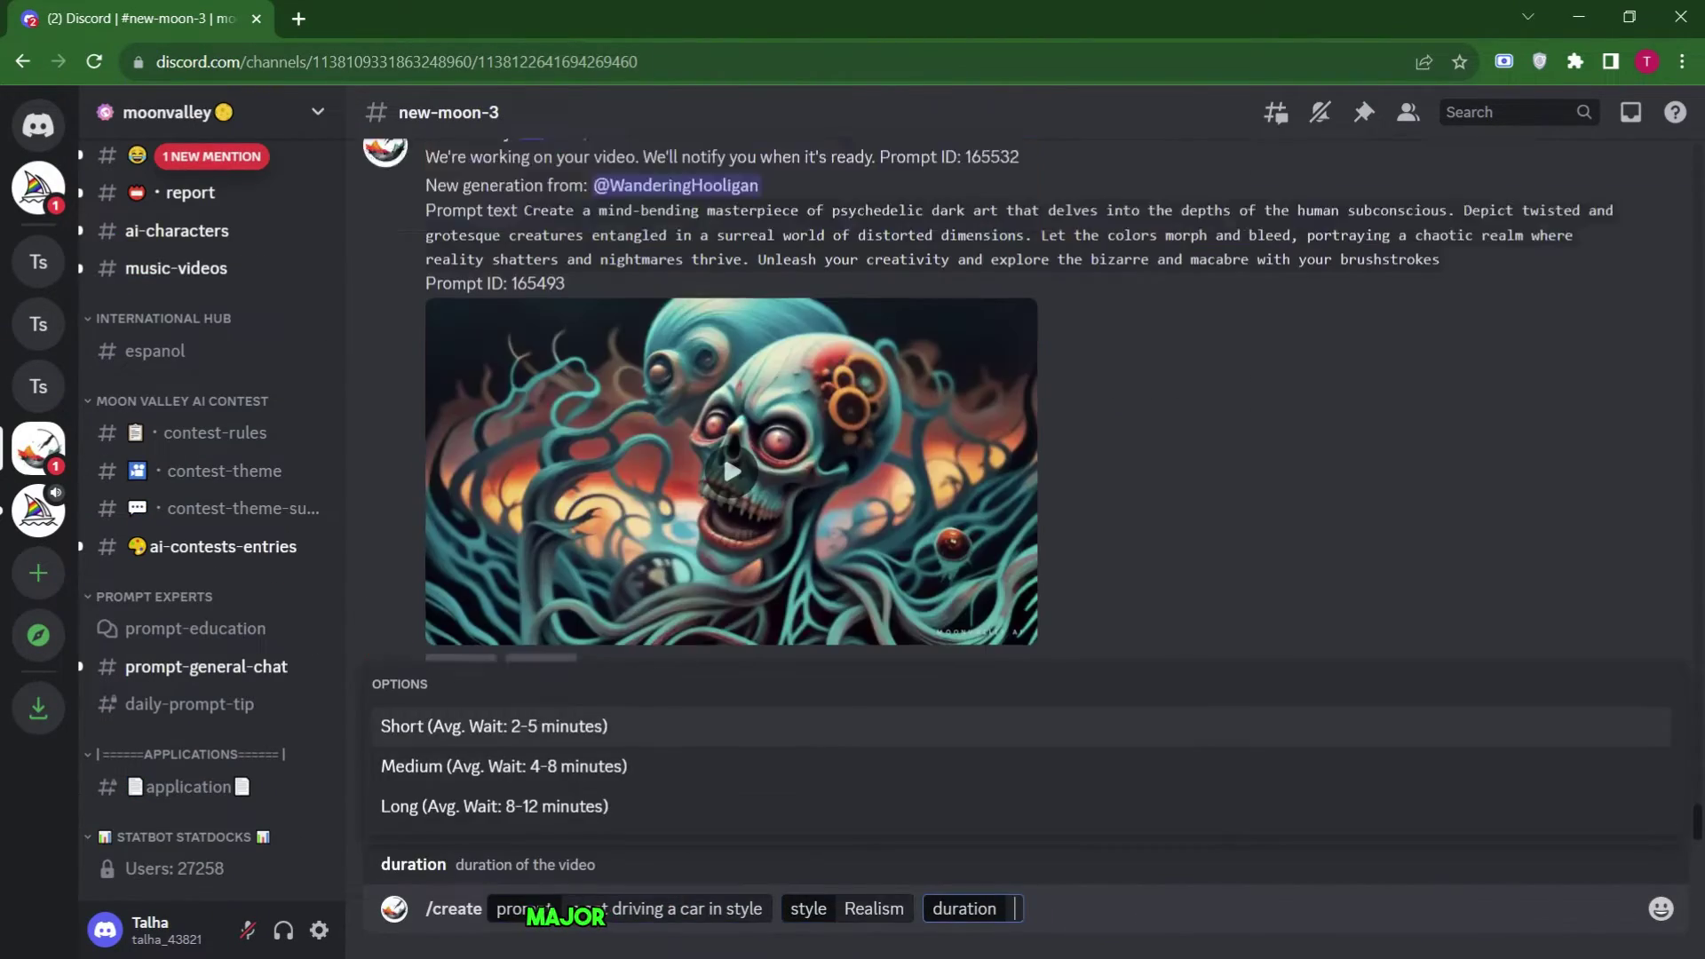
key(Return)
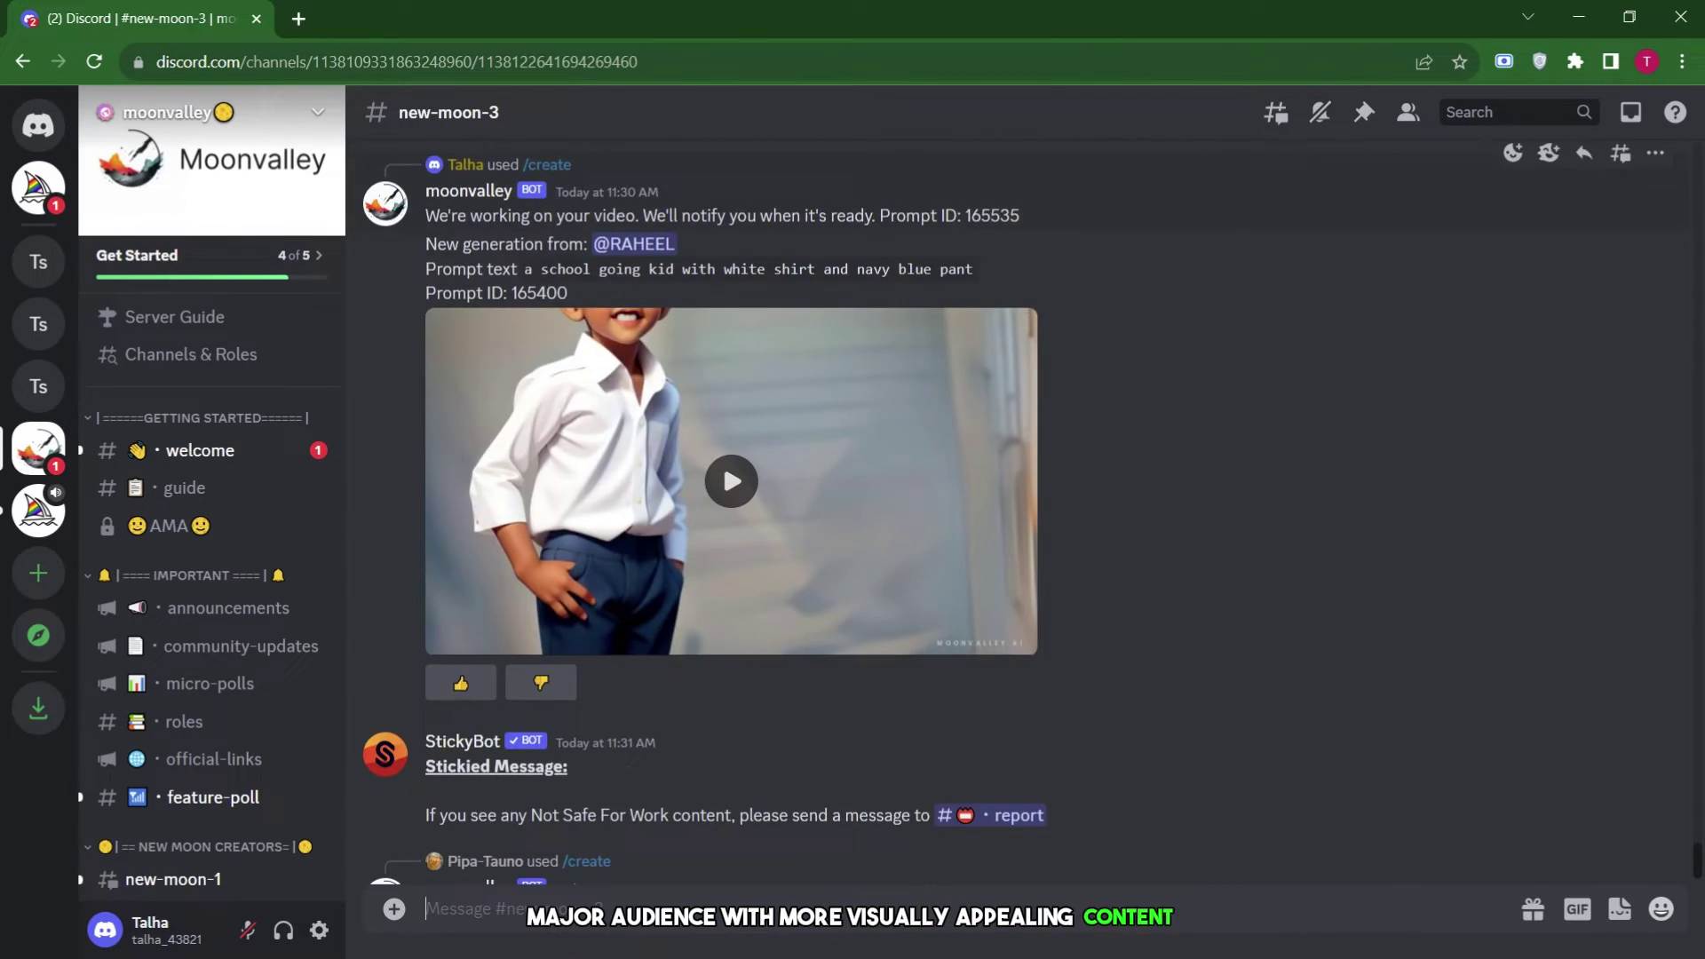
scroll(1115, 643, up, 5)
scroll(257, 629, down, 7)
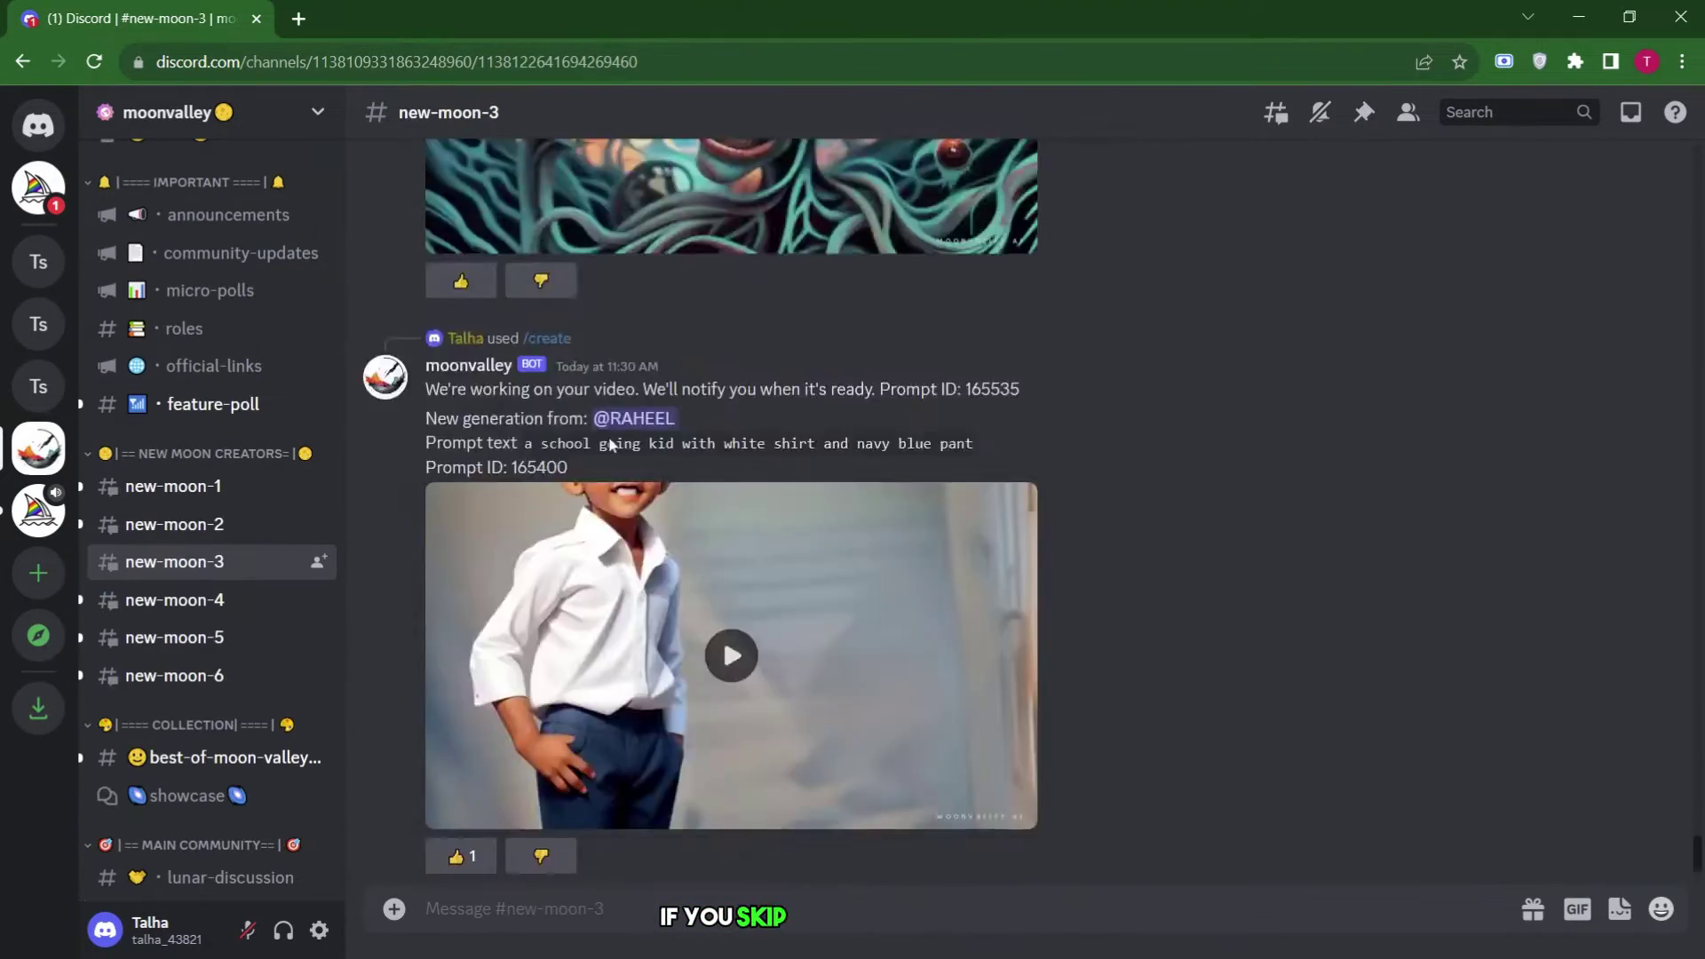
scroll(609, 444, up, 1)
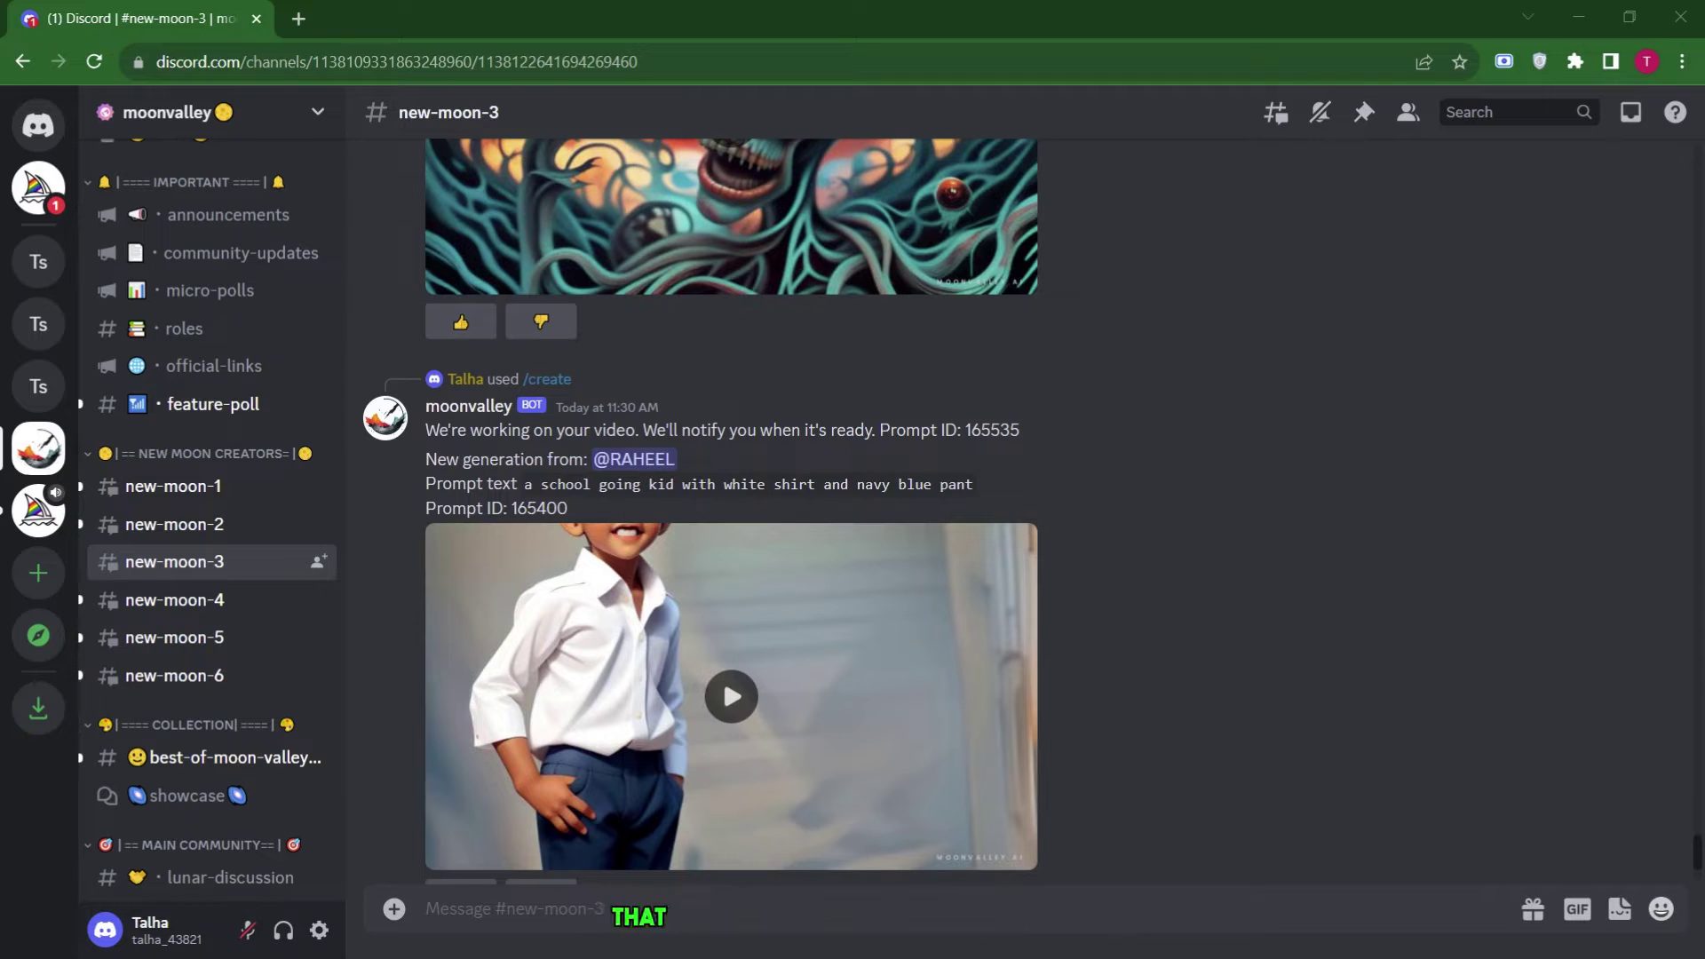
scroll(1026, 470, up, 10)
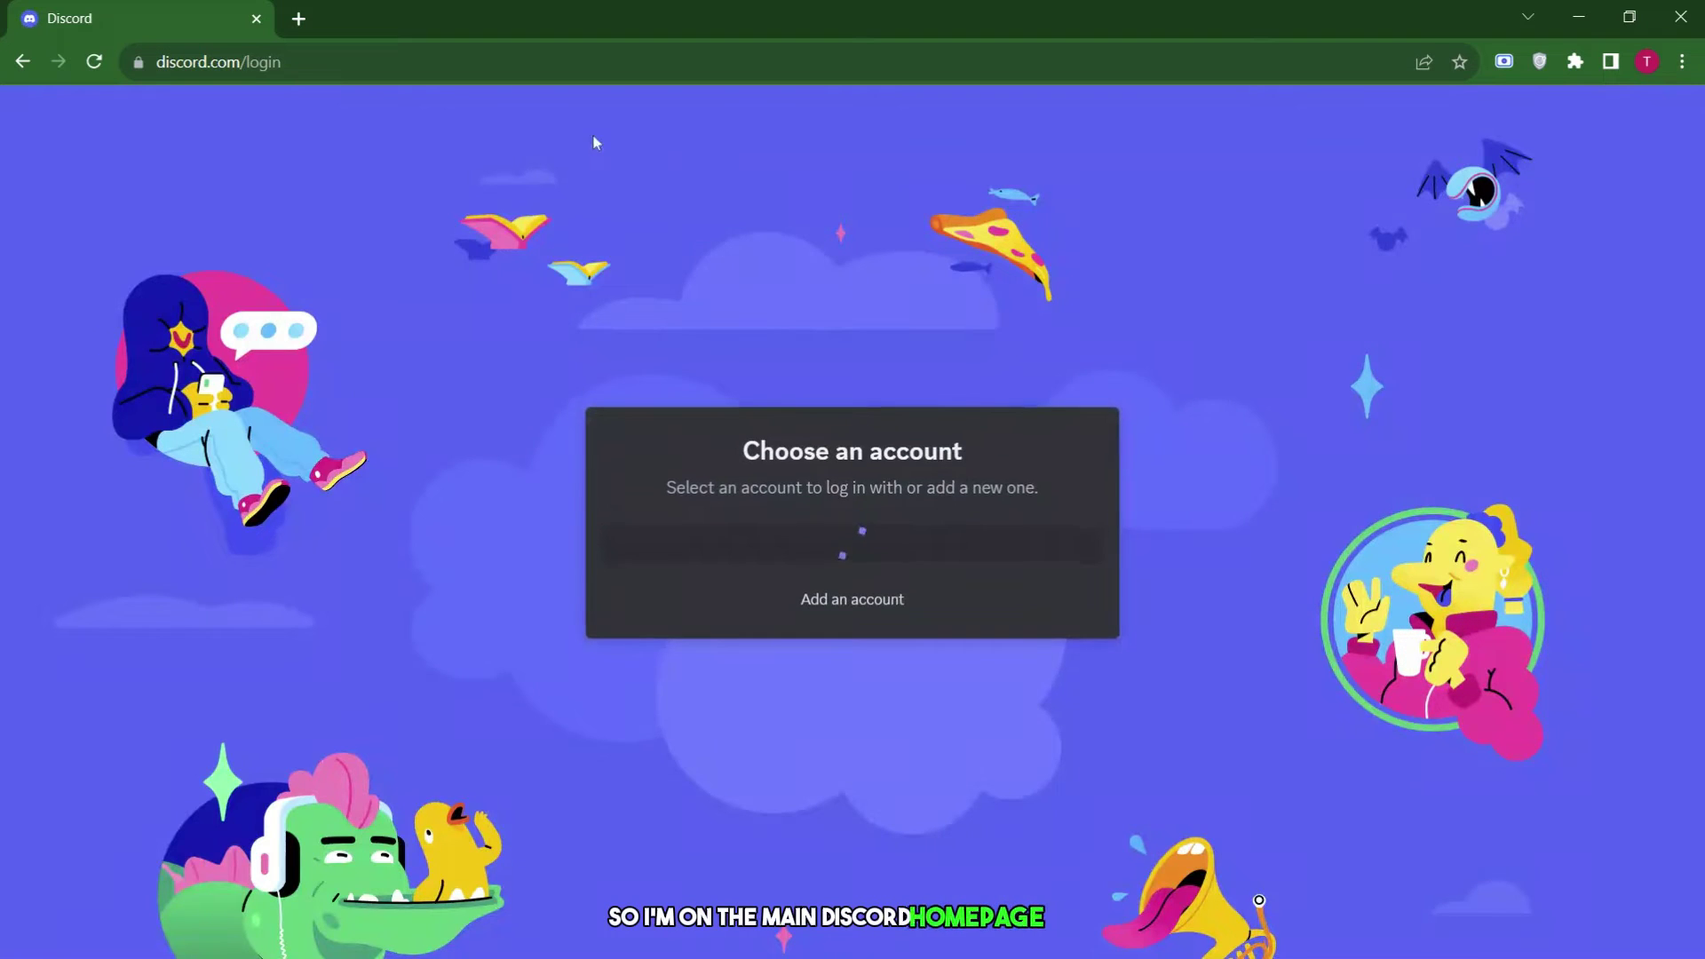
Step: Log in to the saved Discord account with its e-mail and password
click(1004, 546)
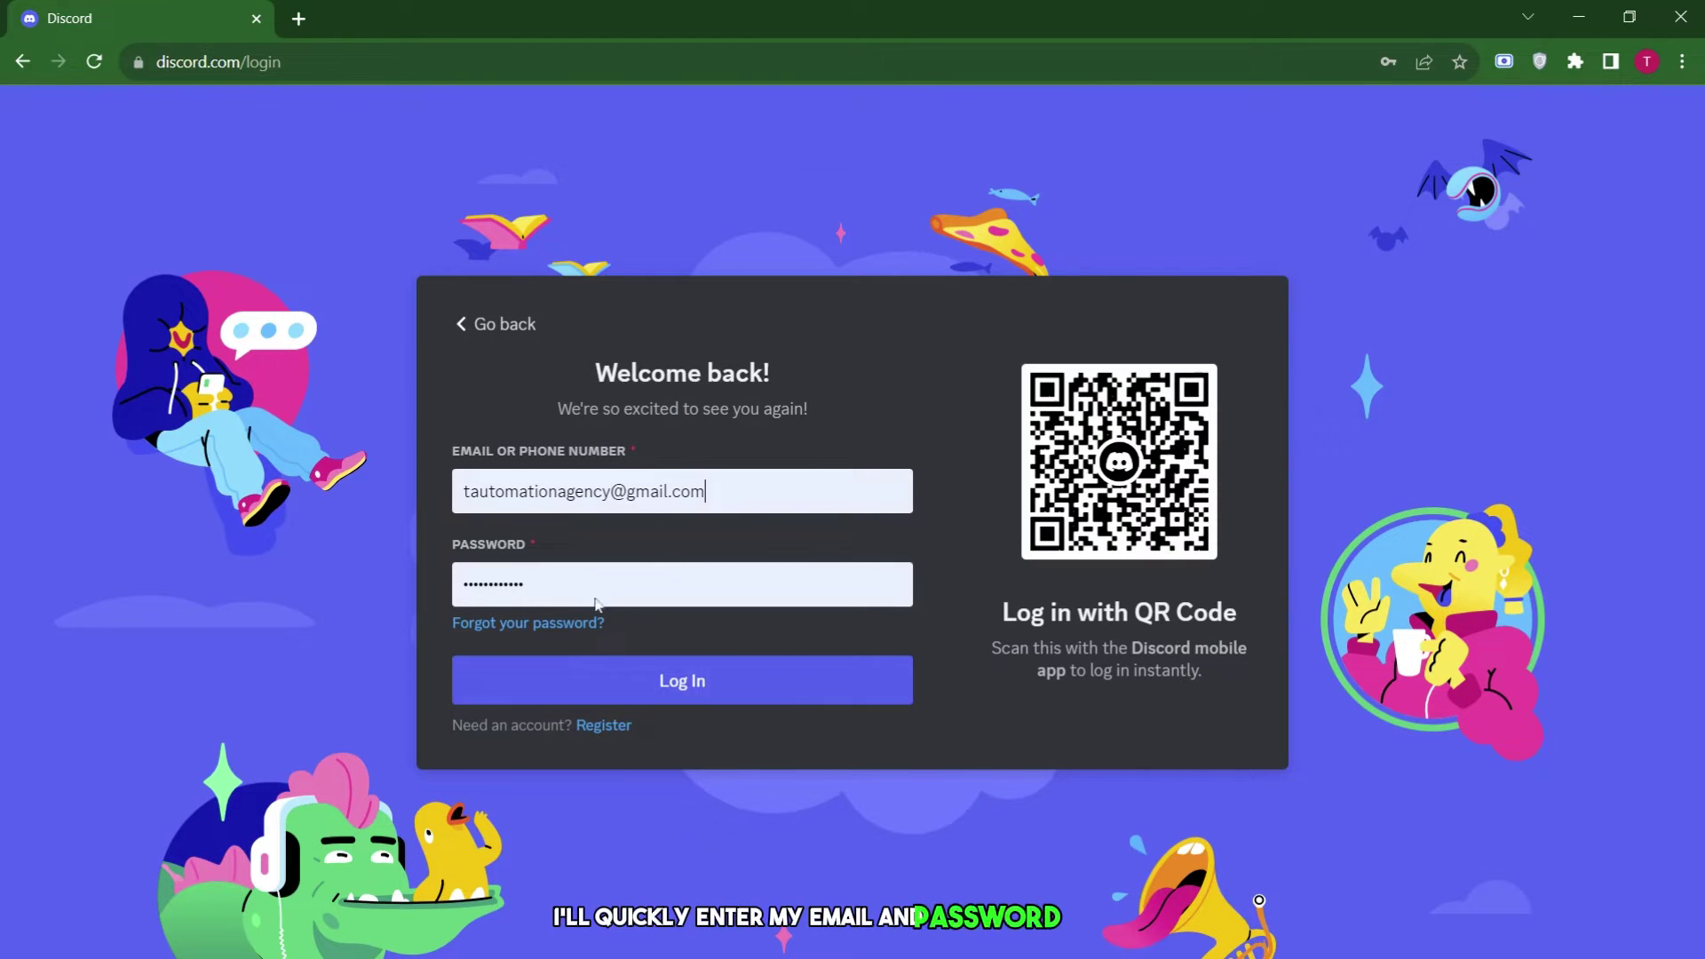
click(628, 681)
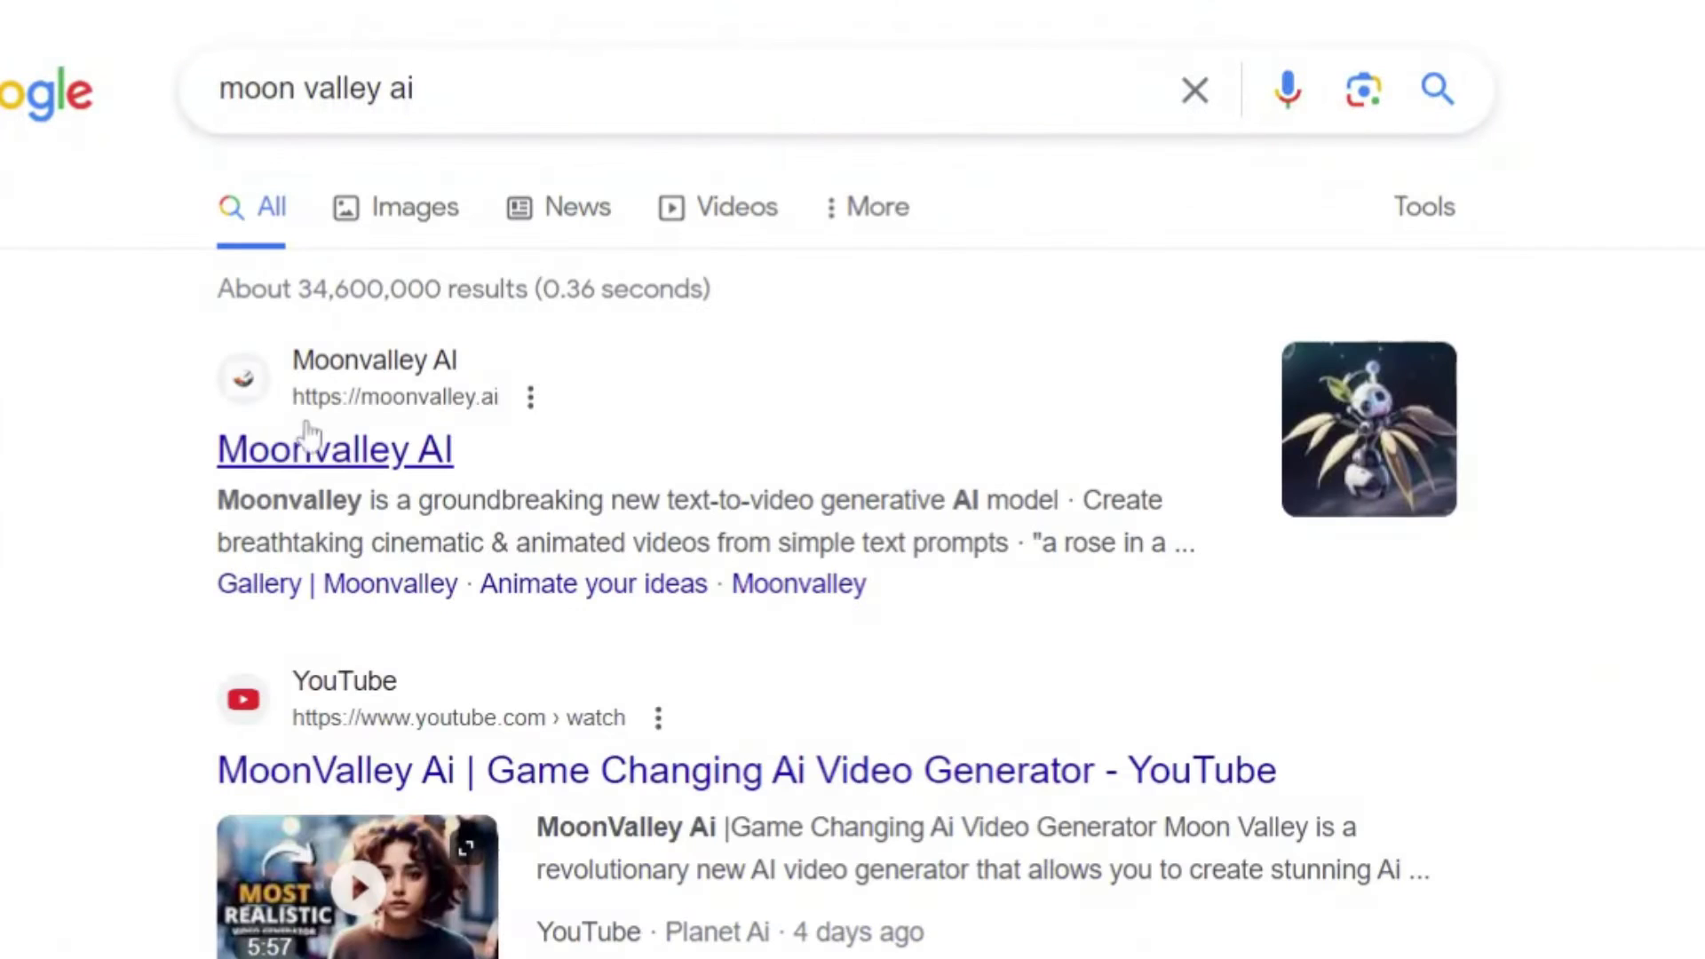
Step: Go to the Moonvalley AI site from the search results, accept its Discord invite and open the moonvalley server
click(299, 444)
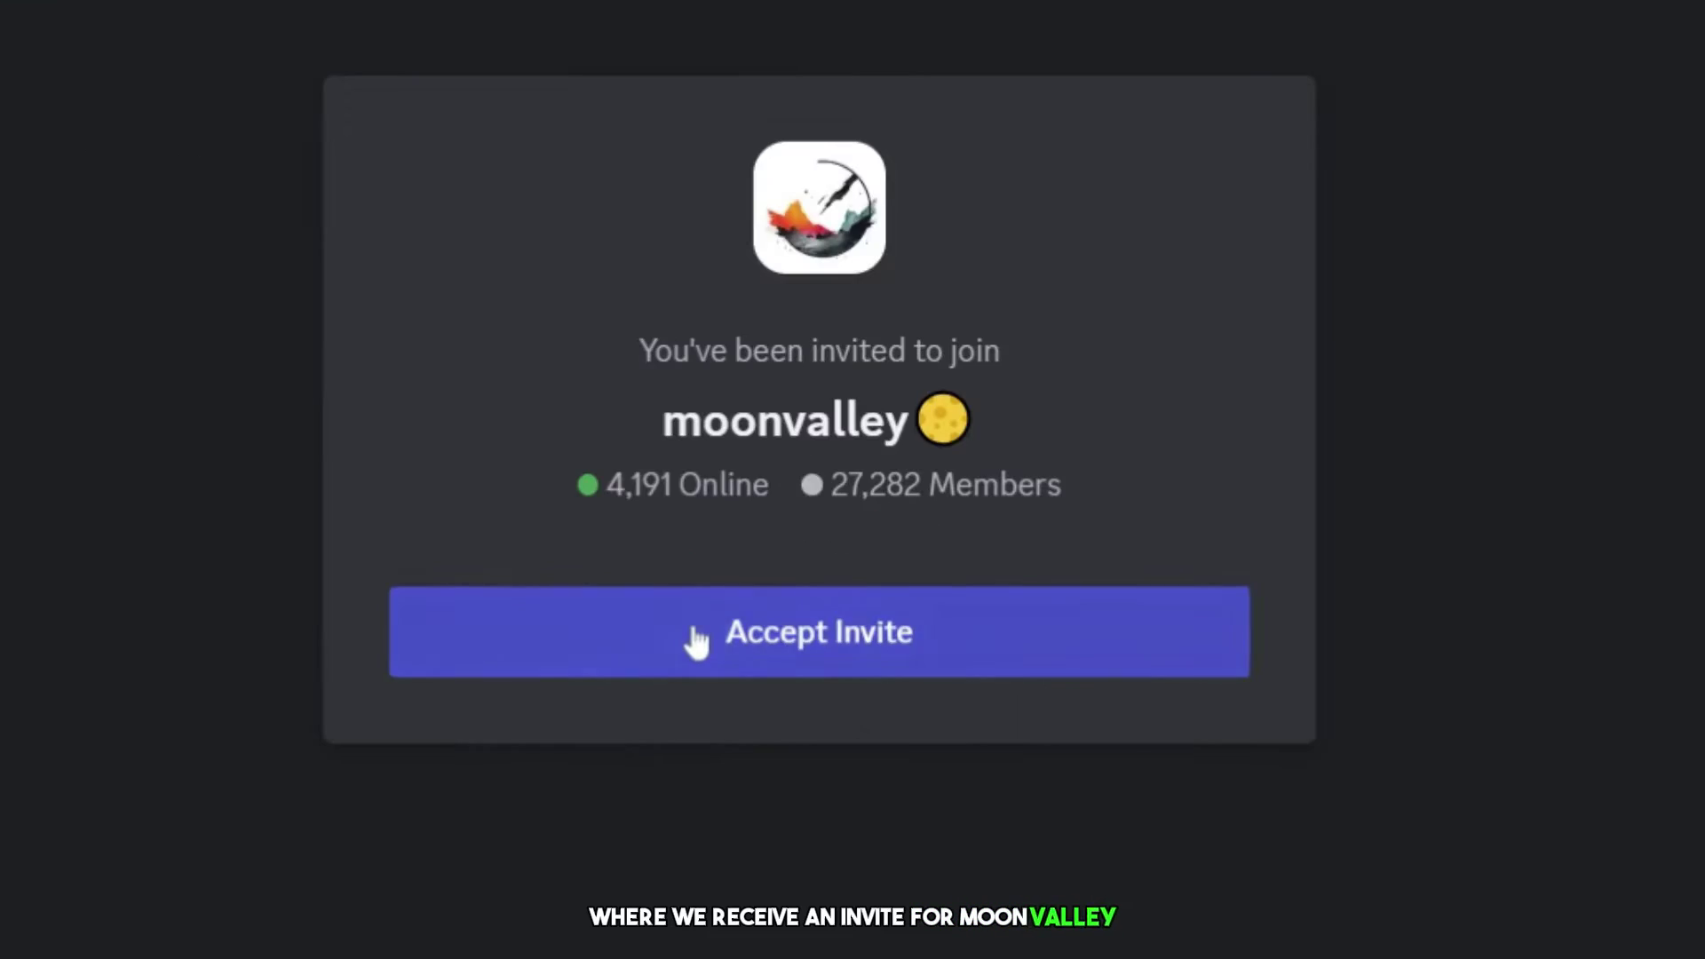
click(753, 645)
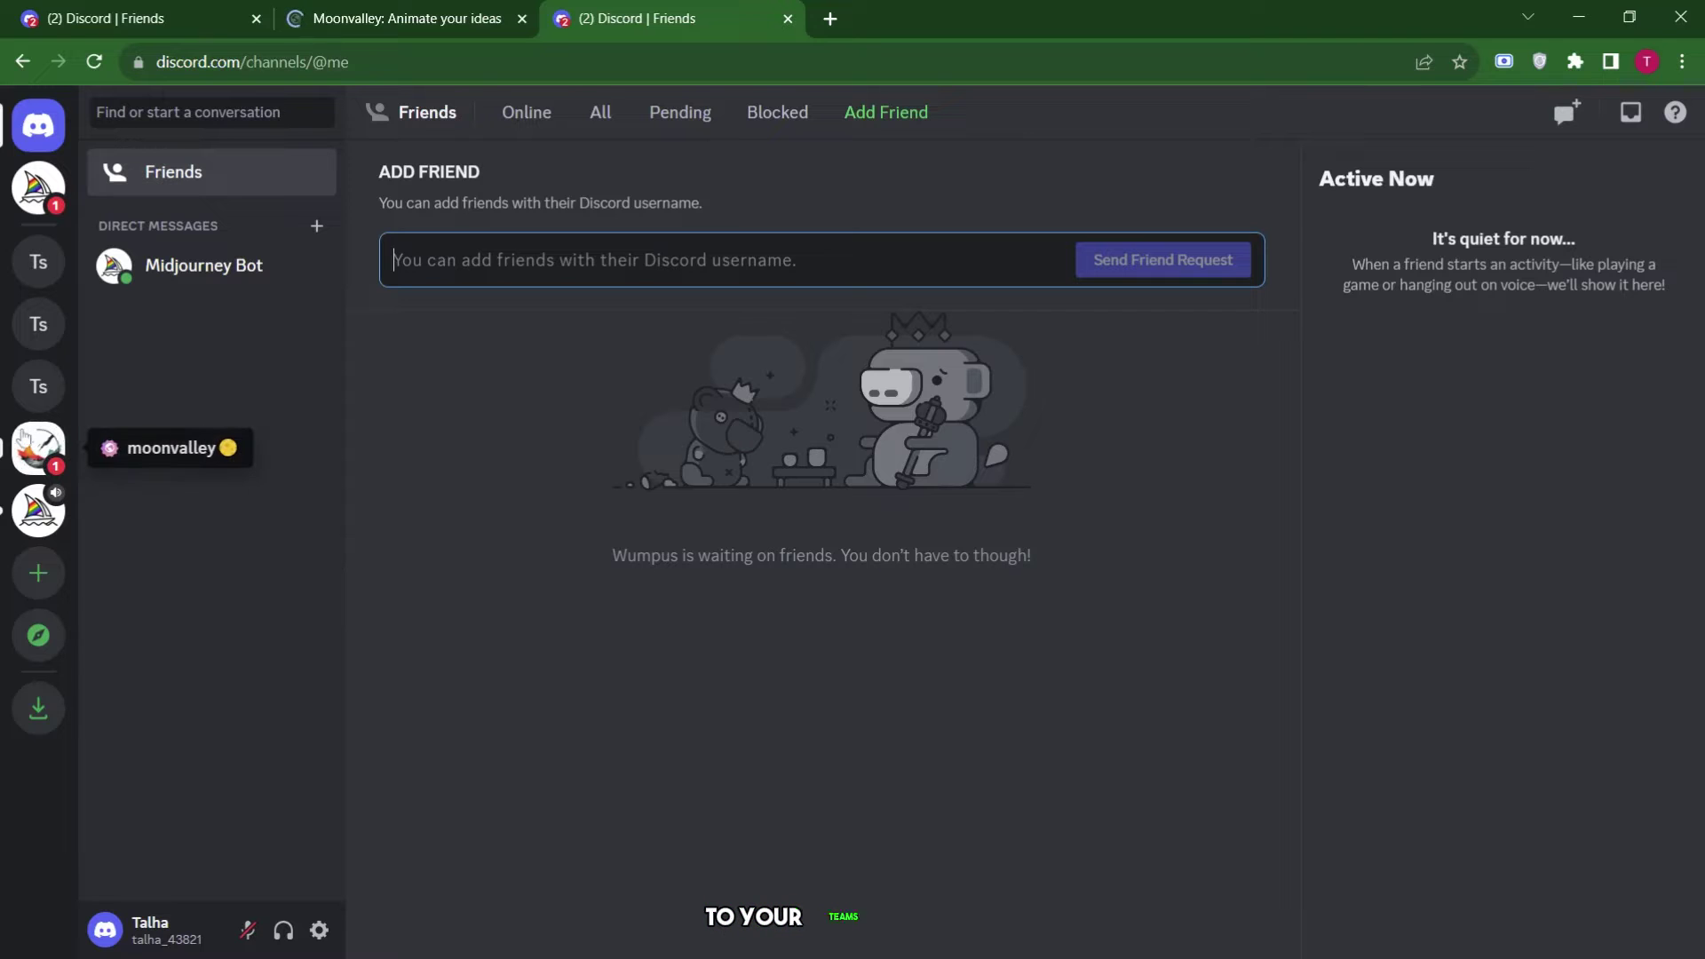
click(32, 446)
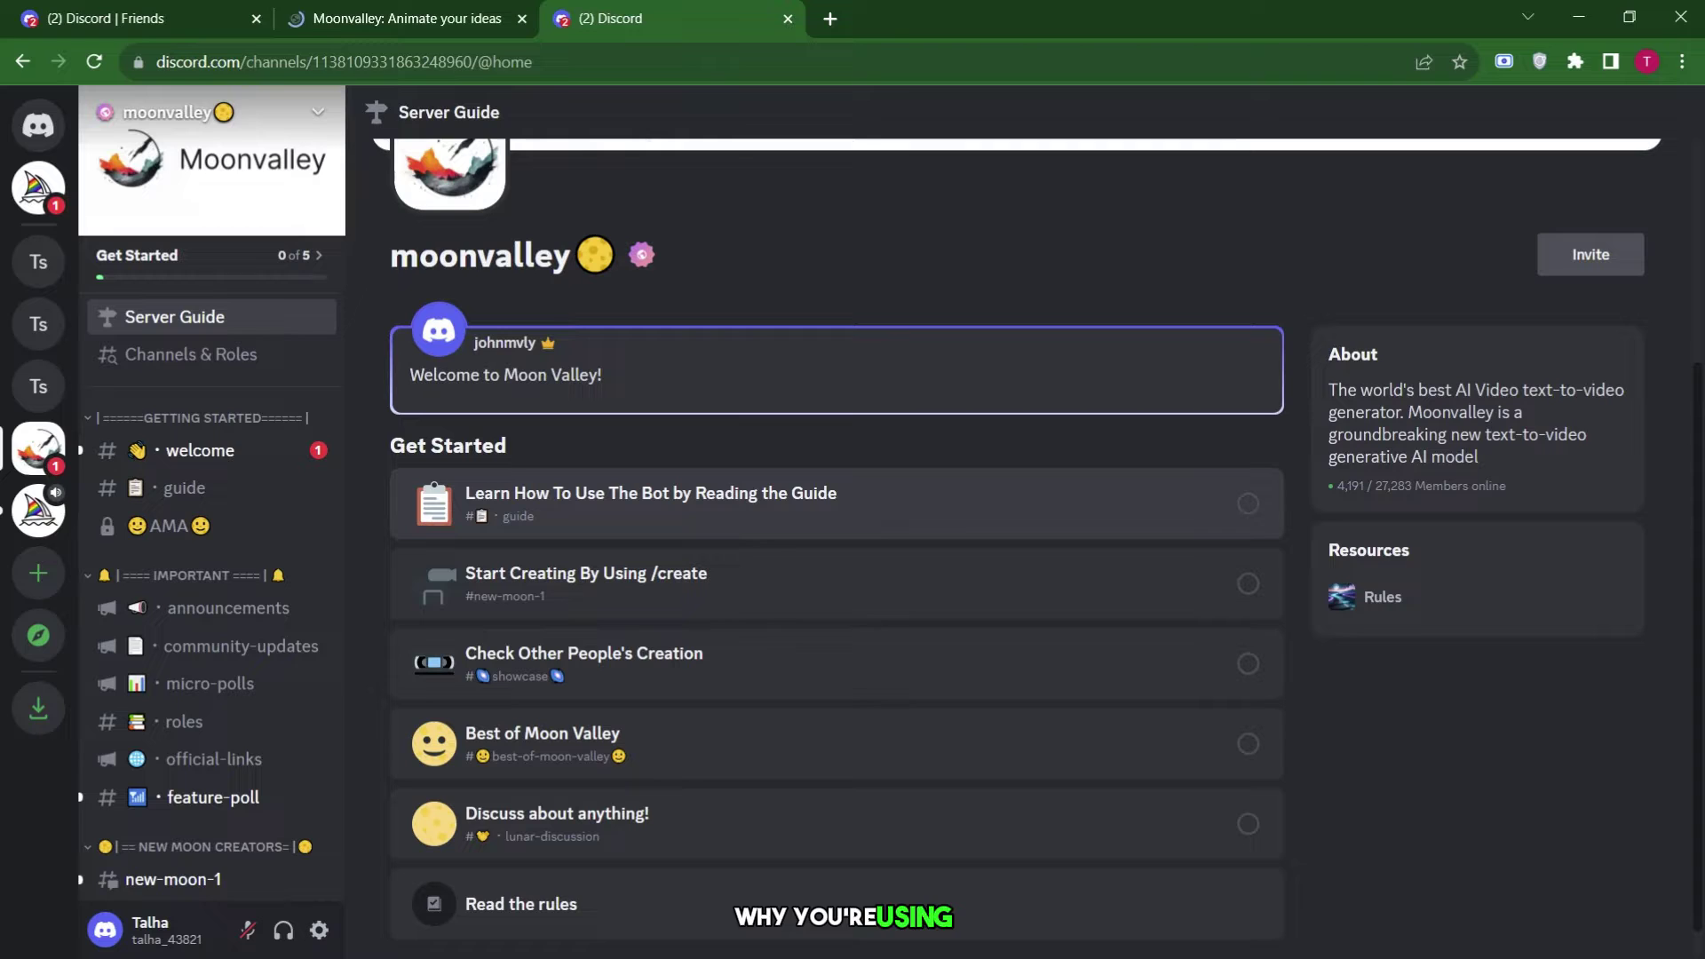
Step: Read the server rules and the getting-started instructions in the welcome channel
scroll(435, 872, down, 1)
click(435, 872)
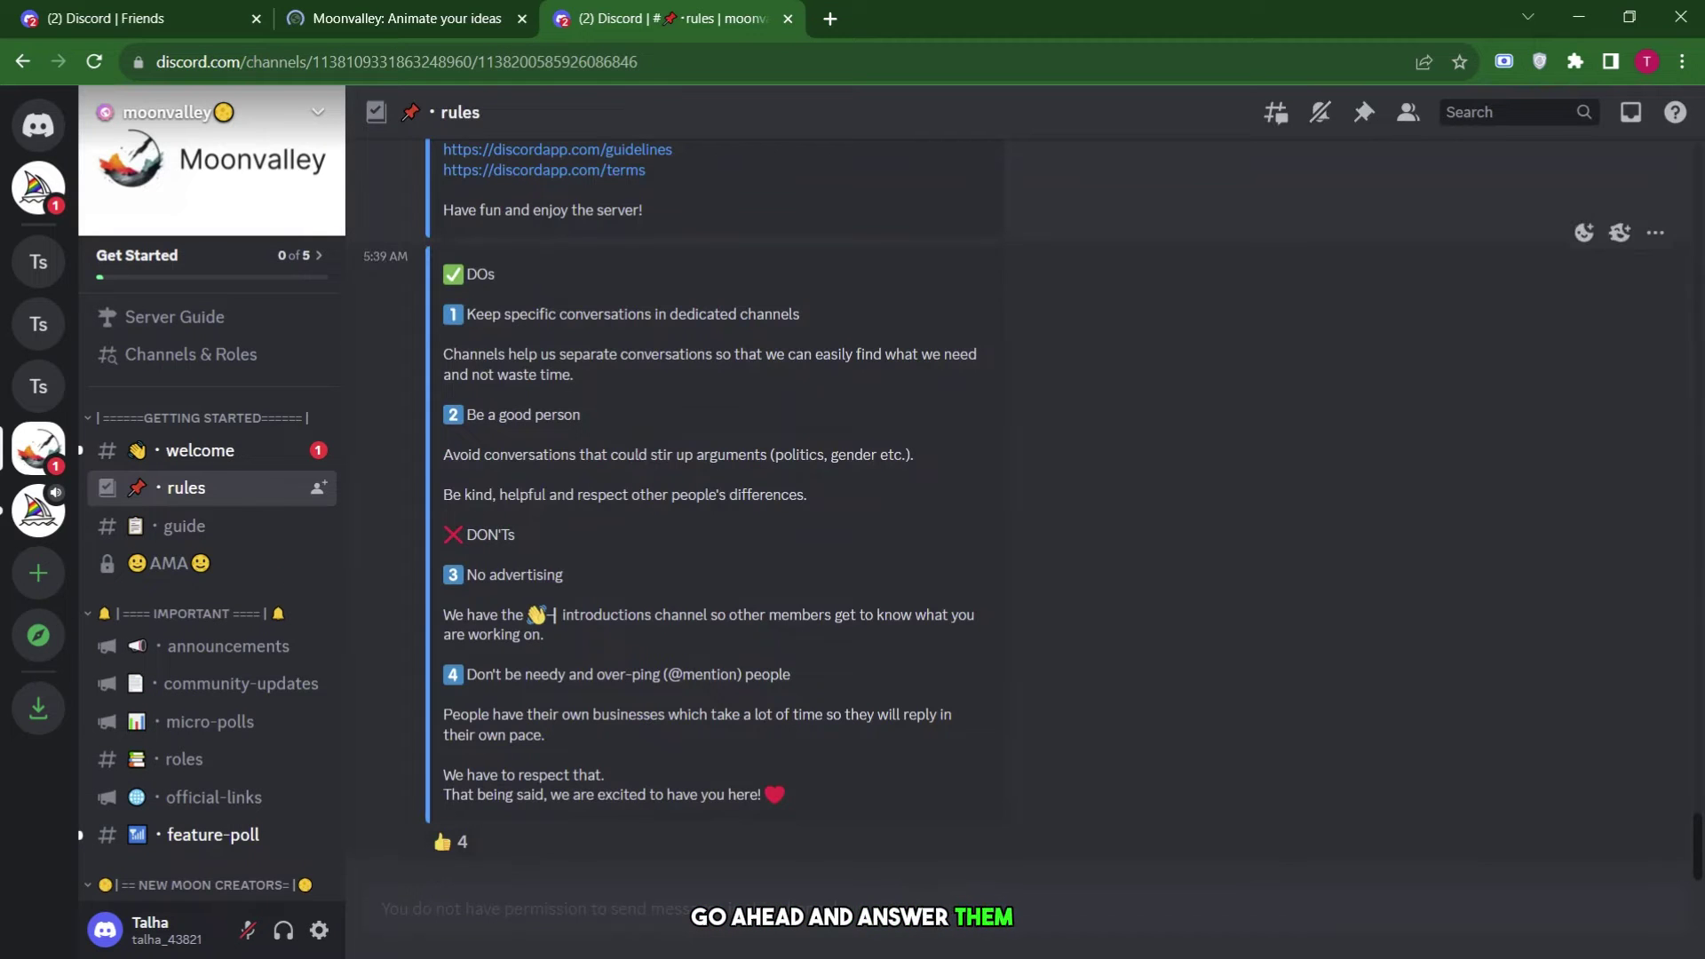
click(238, 452)
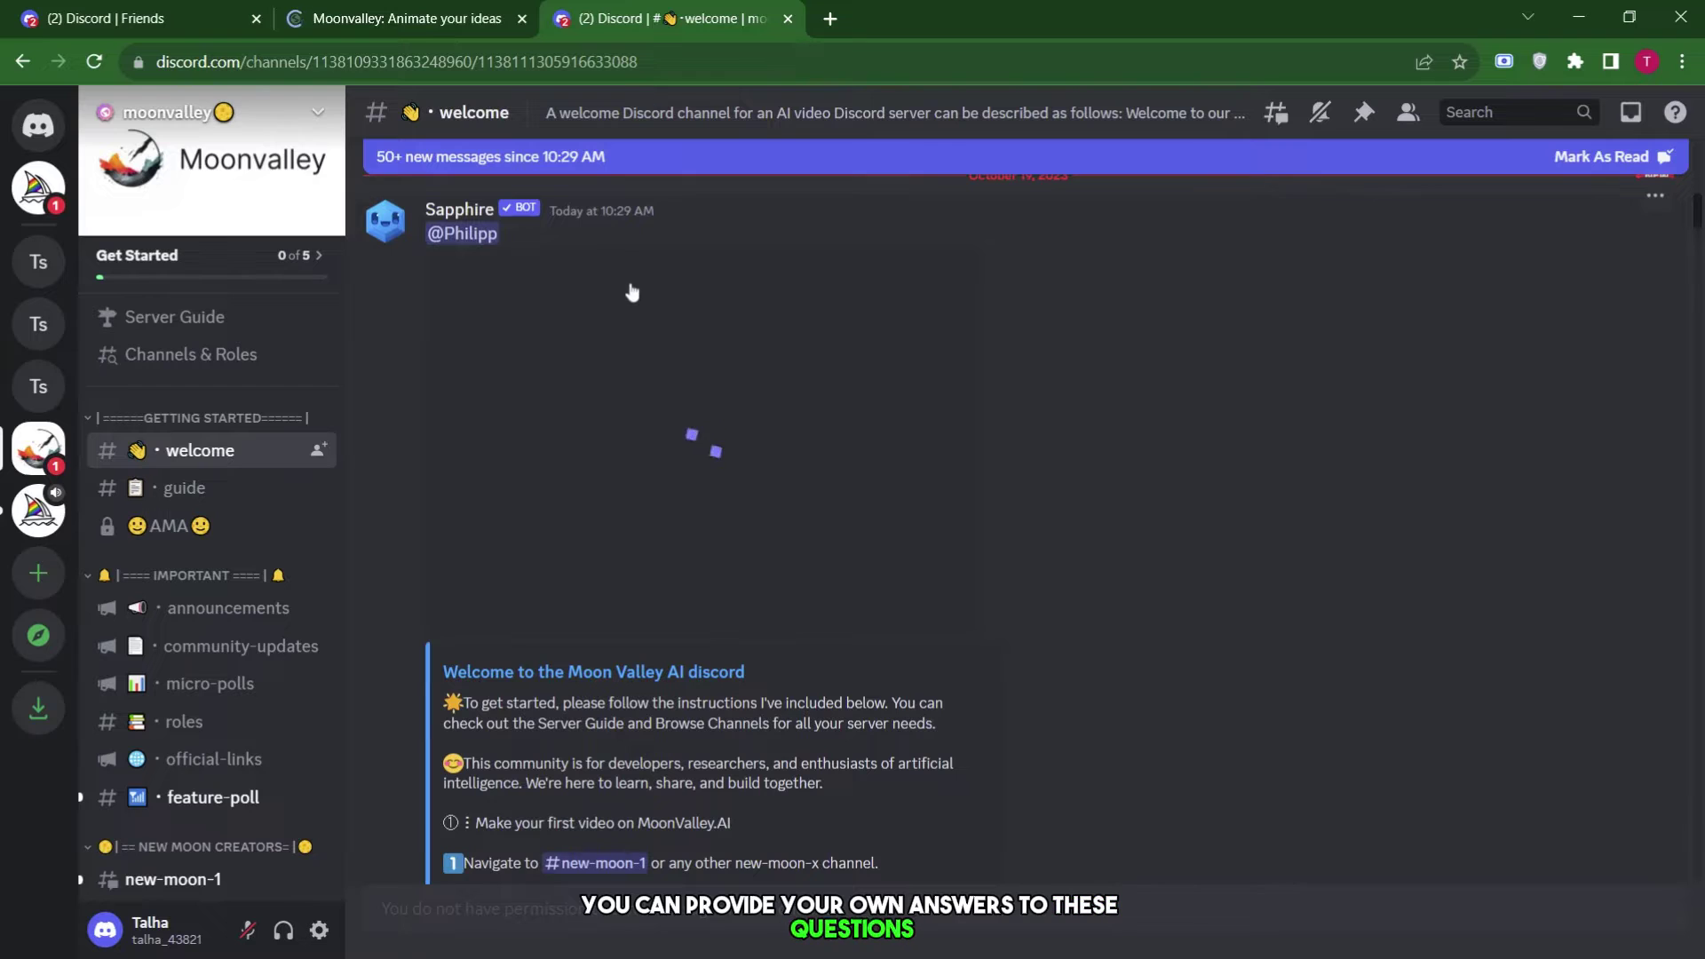
scroll(632, 284, down, 3)
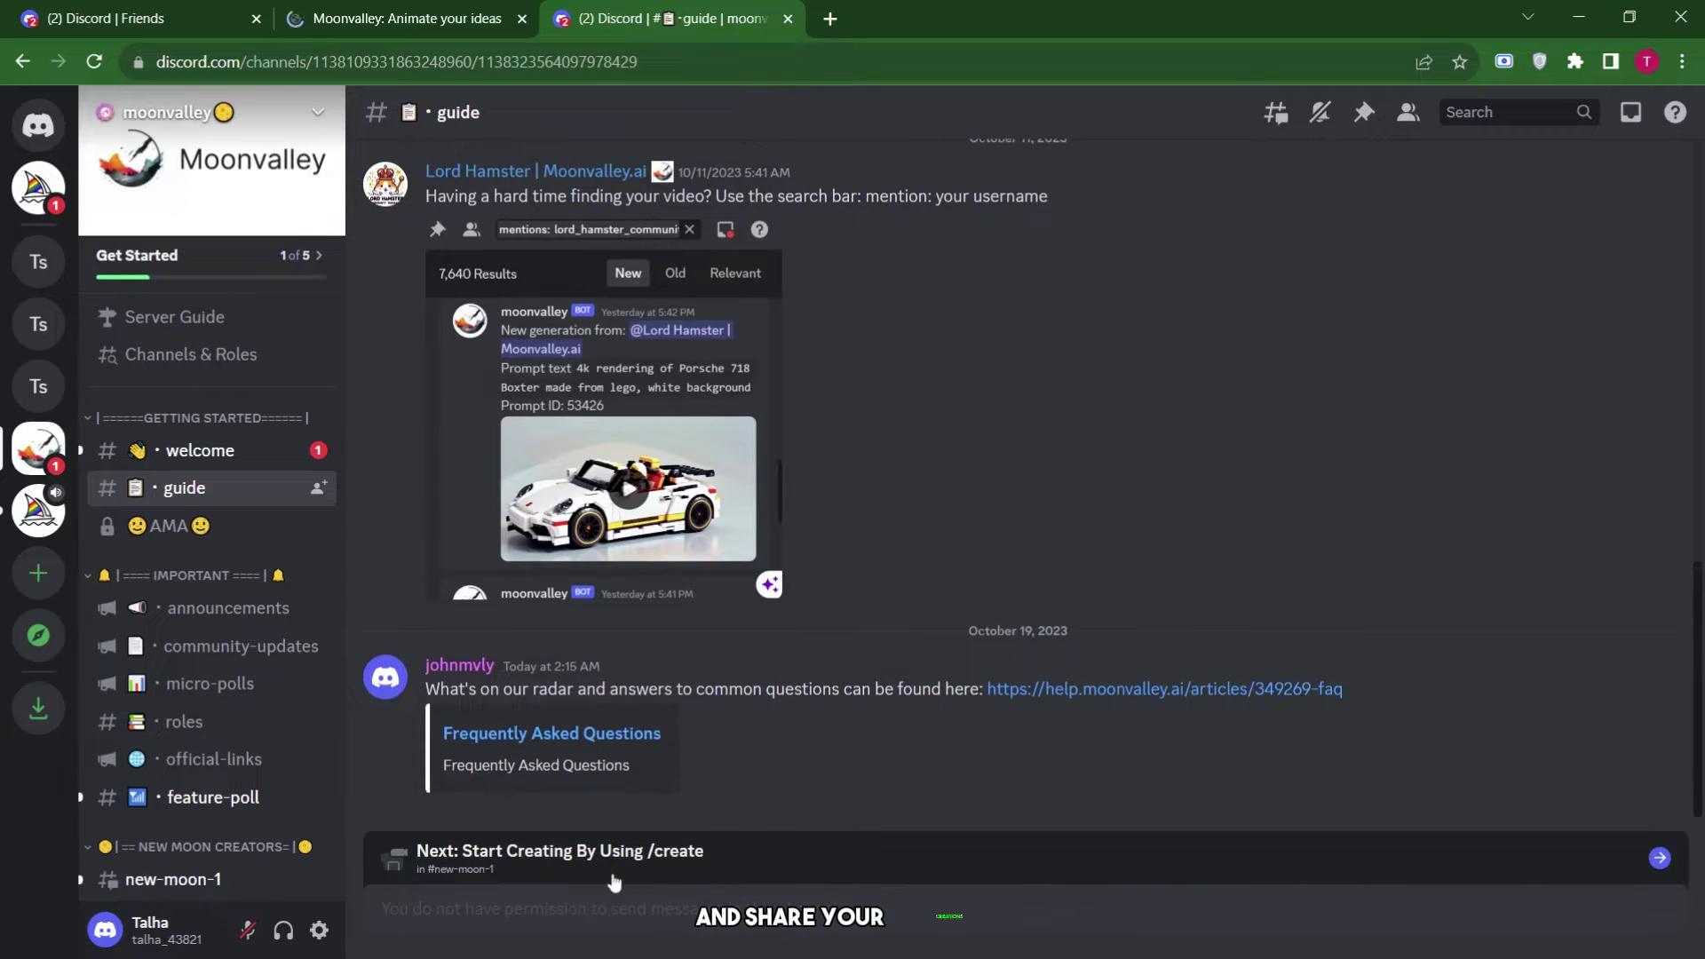
Step: Open the new-moon-1 creation channel, list its slash commands, and revisit the channel through the Server Guide
click(677, 855)
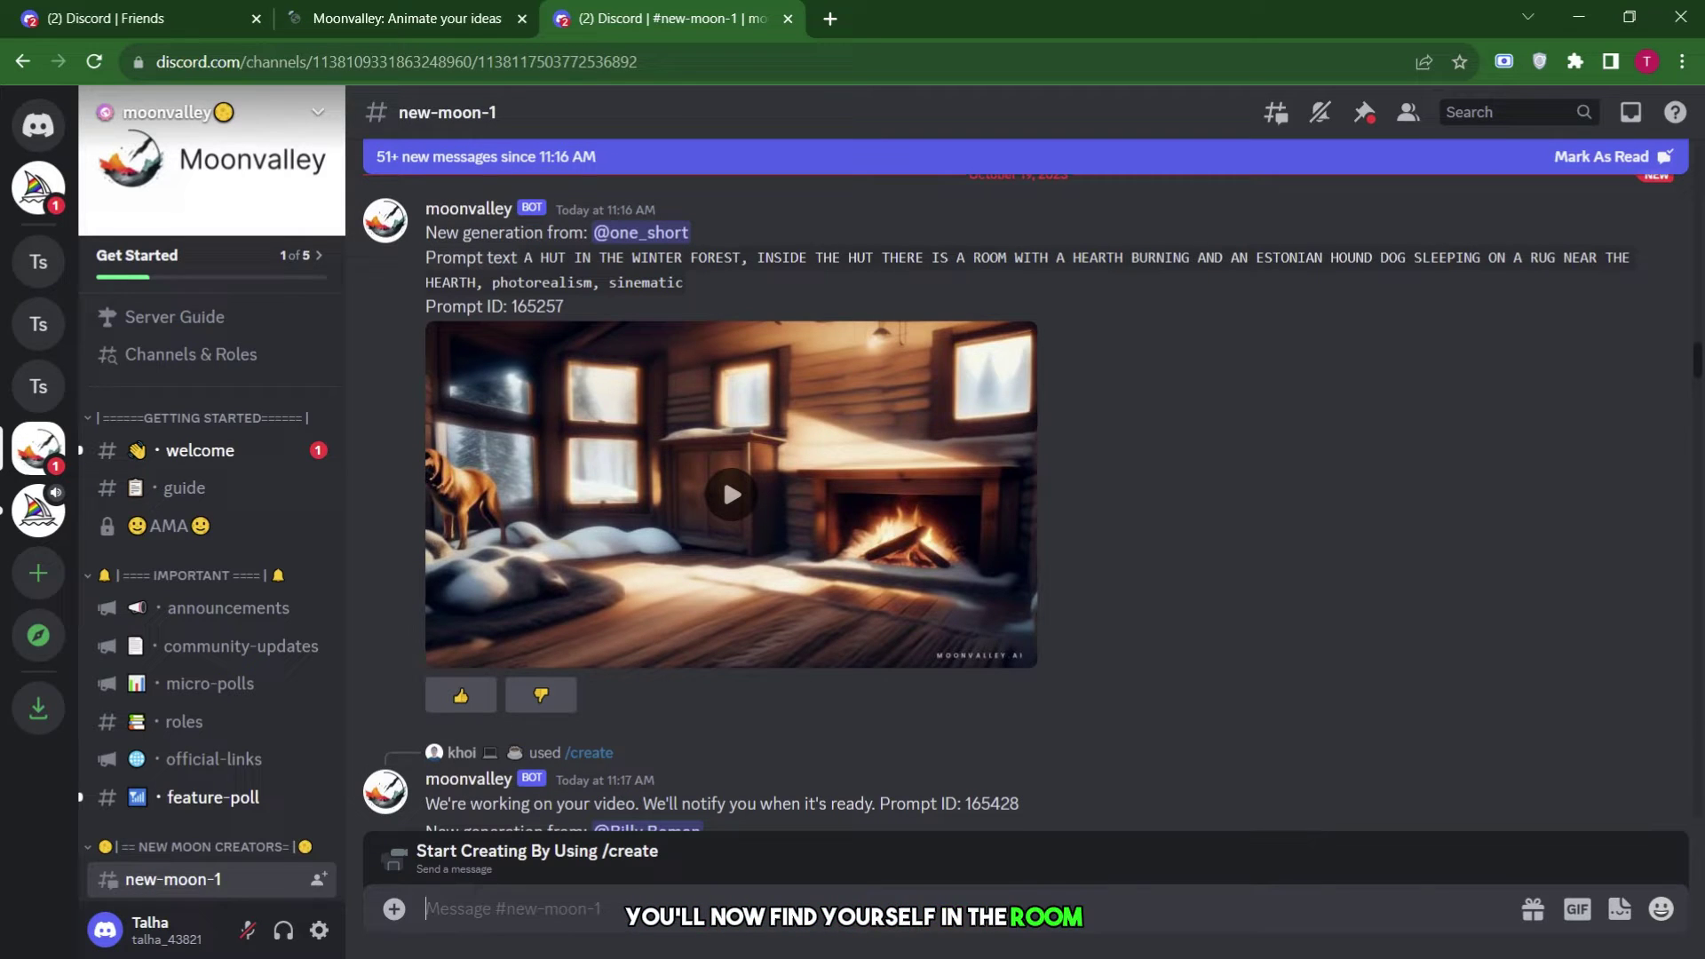
text(/)
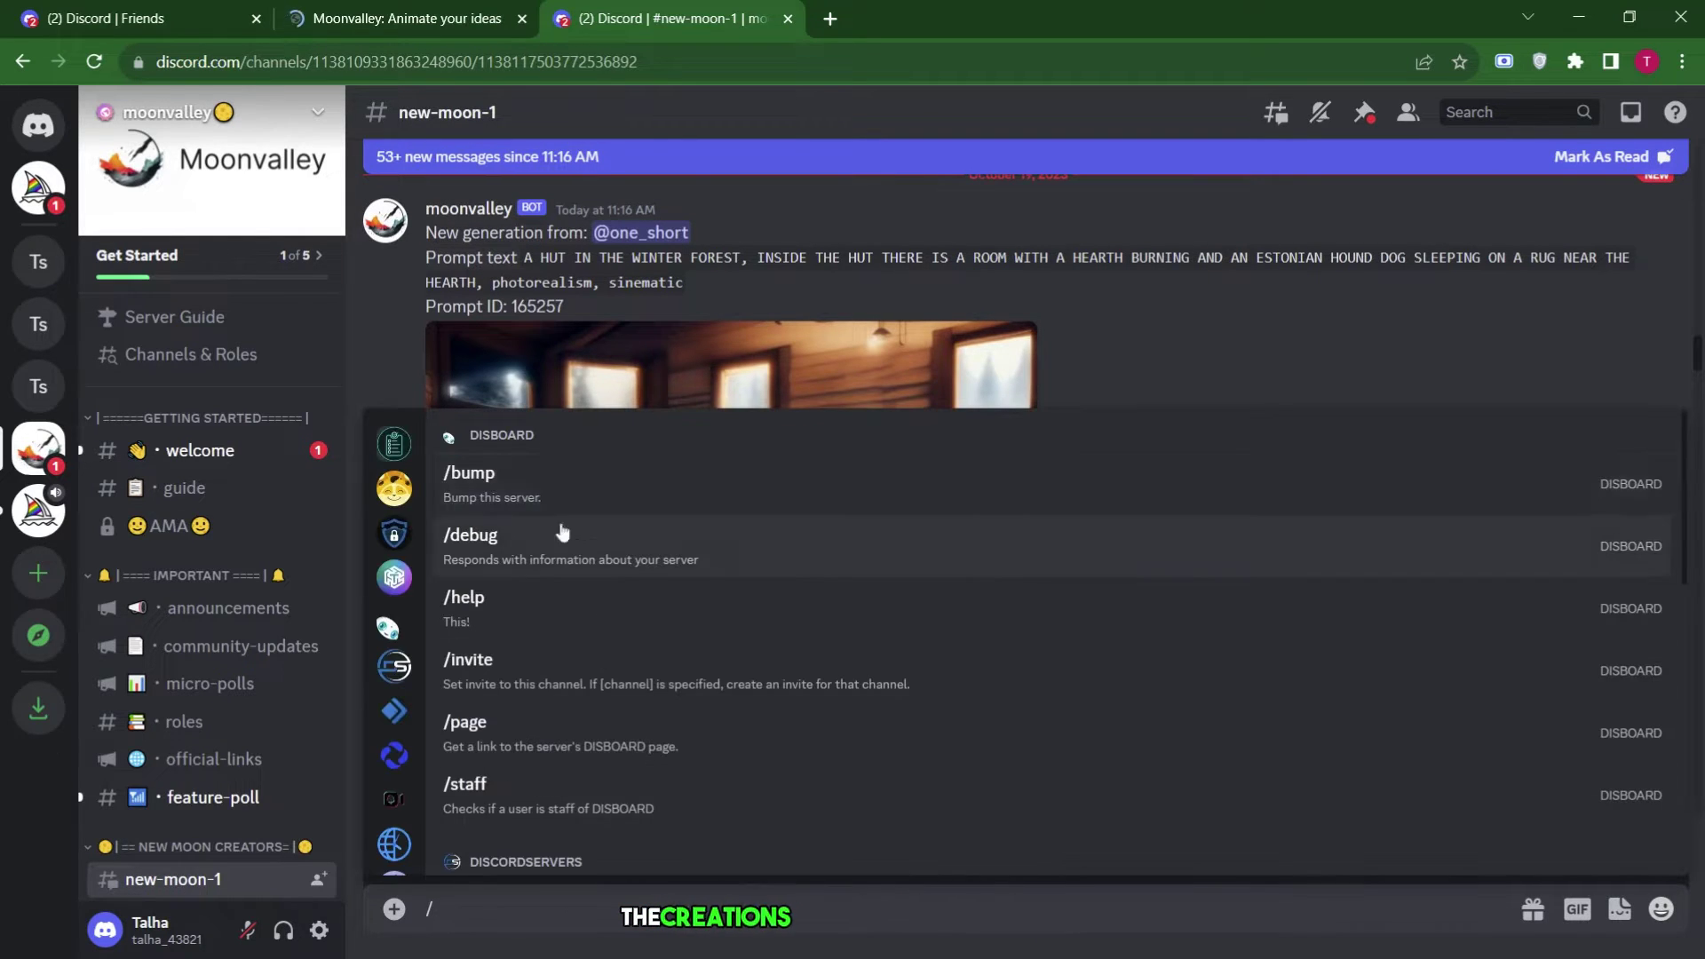
click(227, 316)
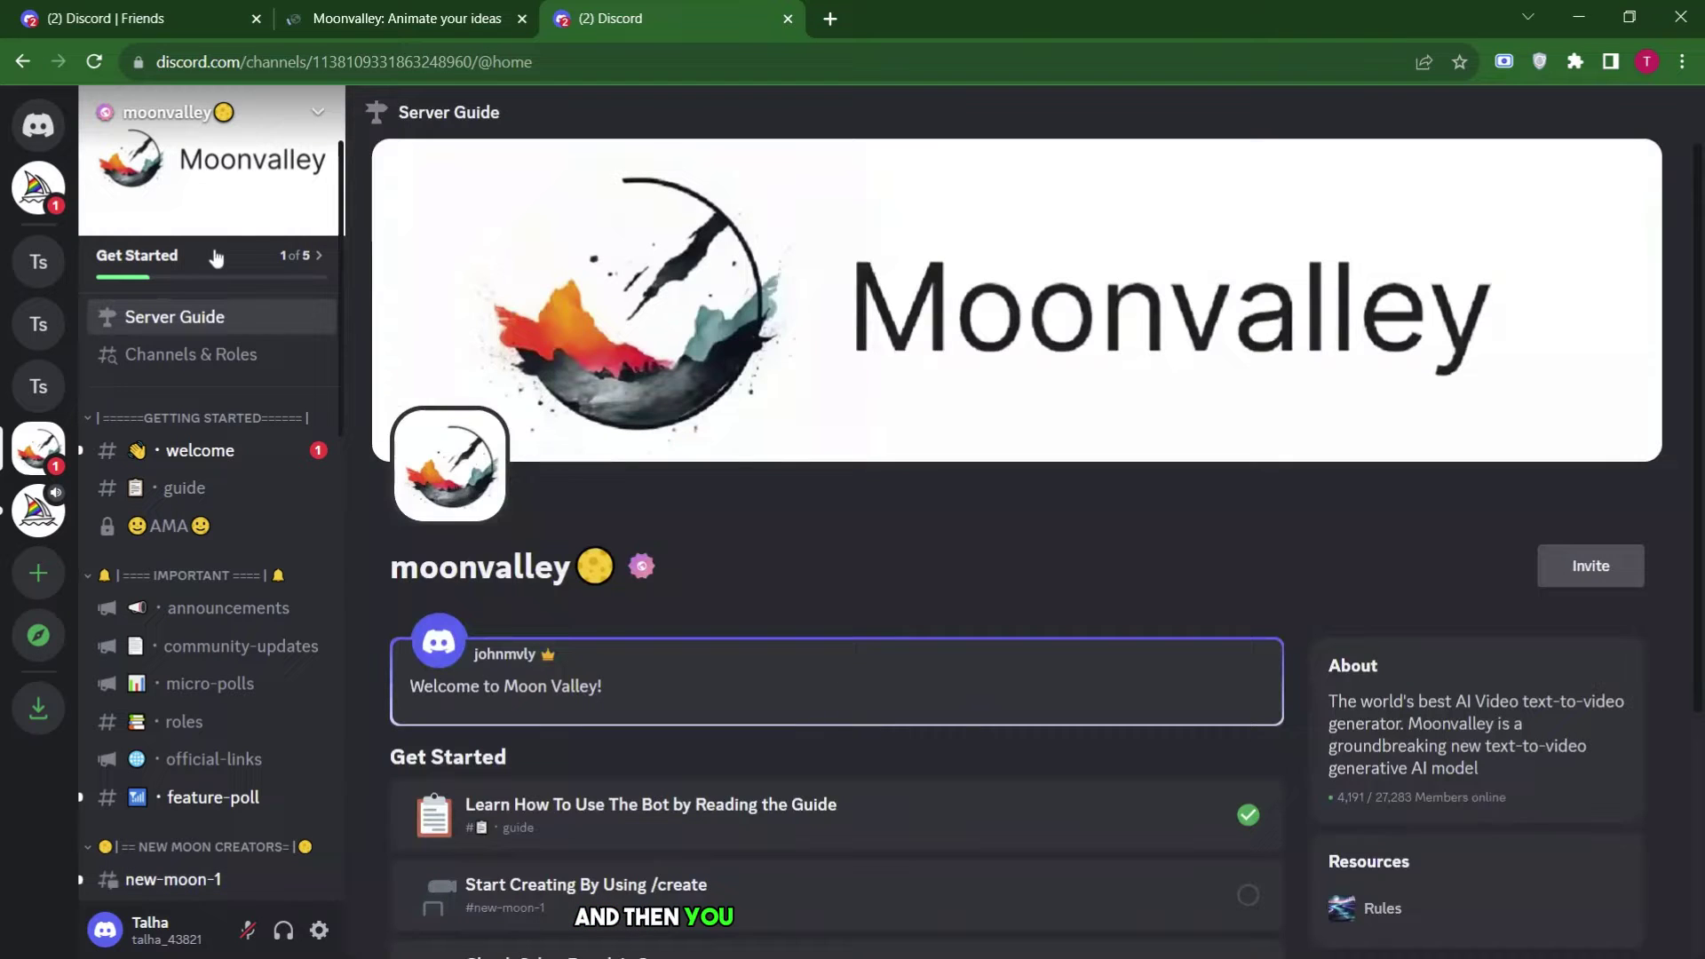
scroll(596, 624, down, 4)
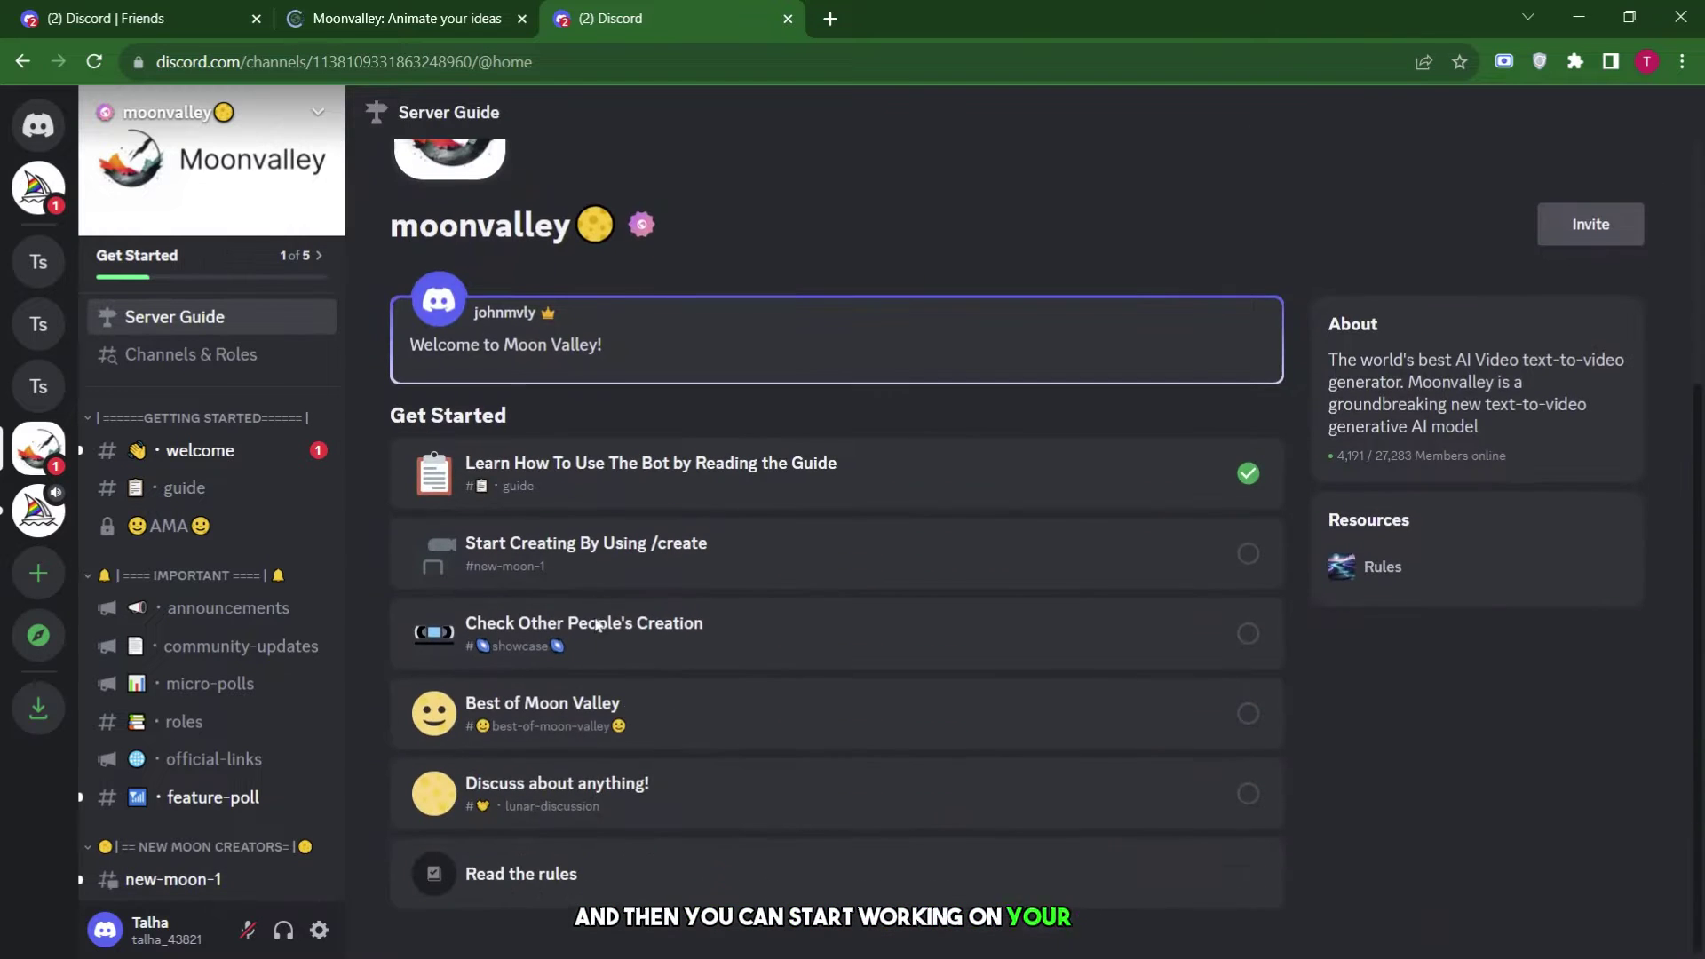
click(687, 544)
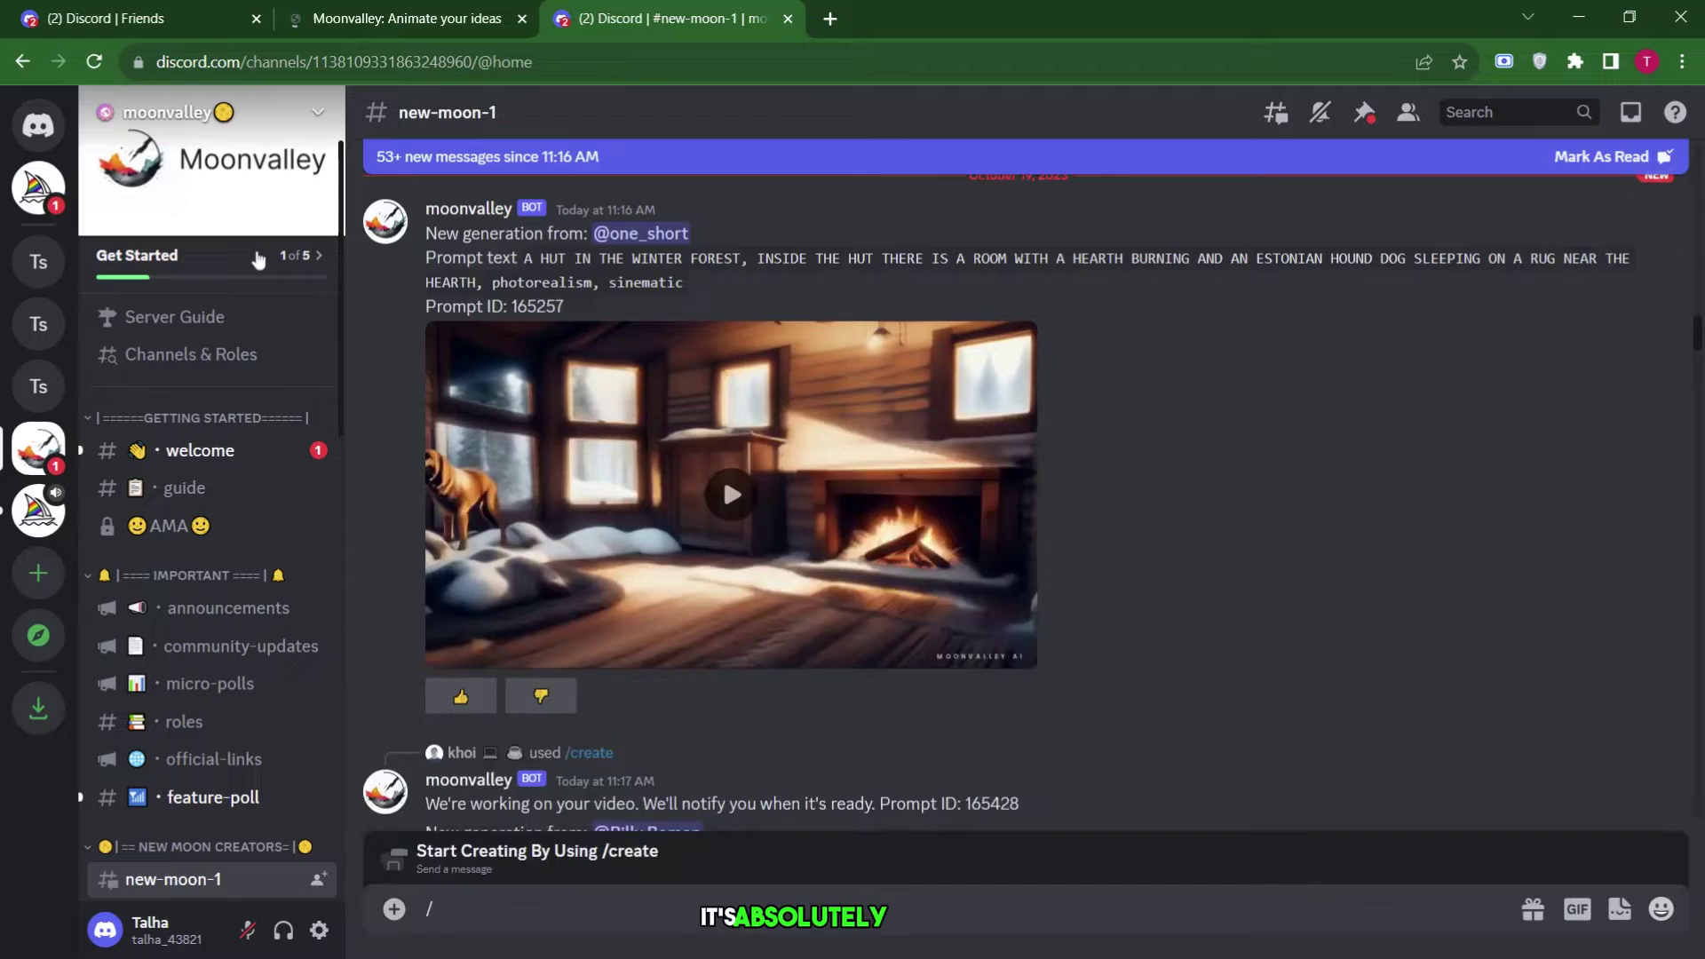
Step: Open the Server Guide's "Check Other People's Creation" task to view the showcase channel
click(227, 316)
scroll(599, 588, down, 4)
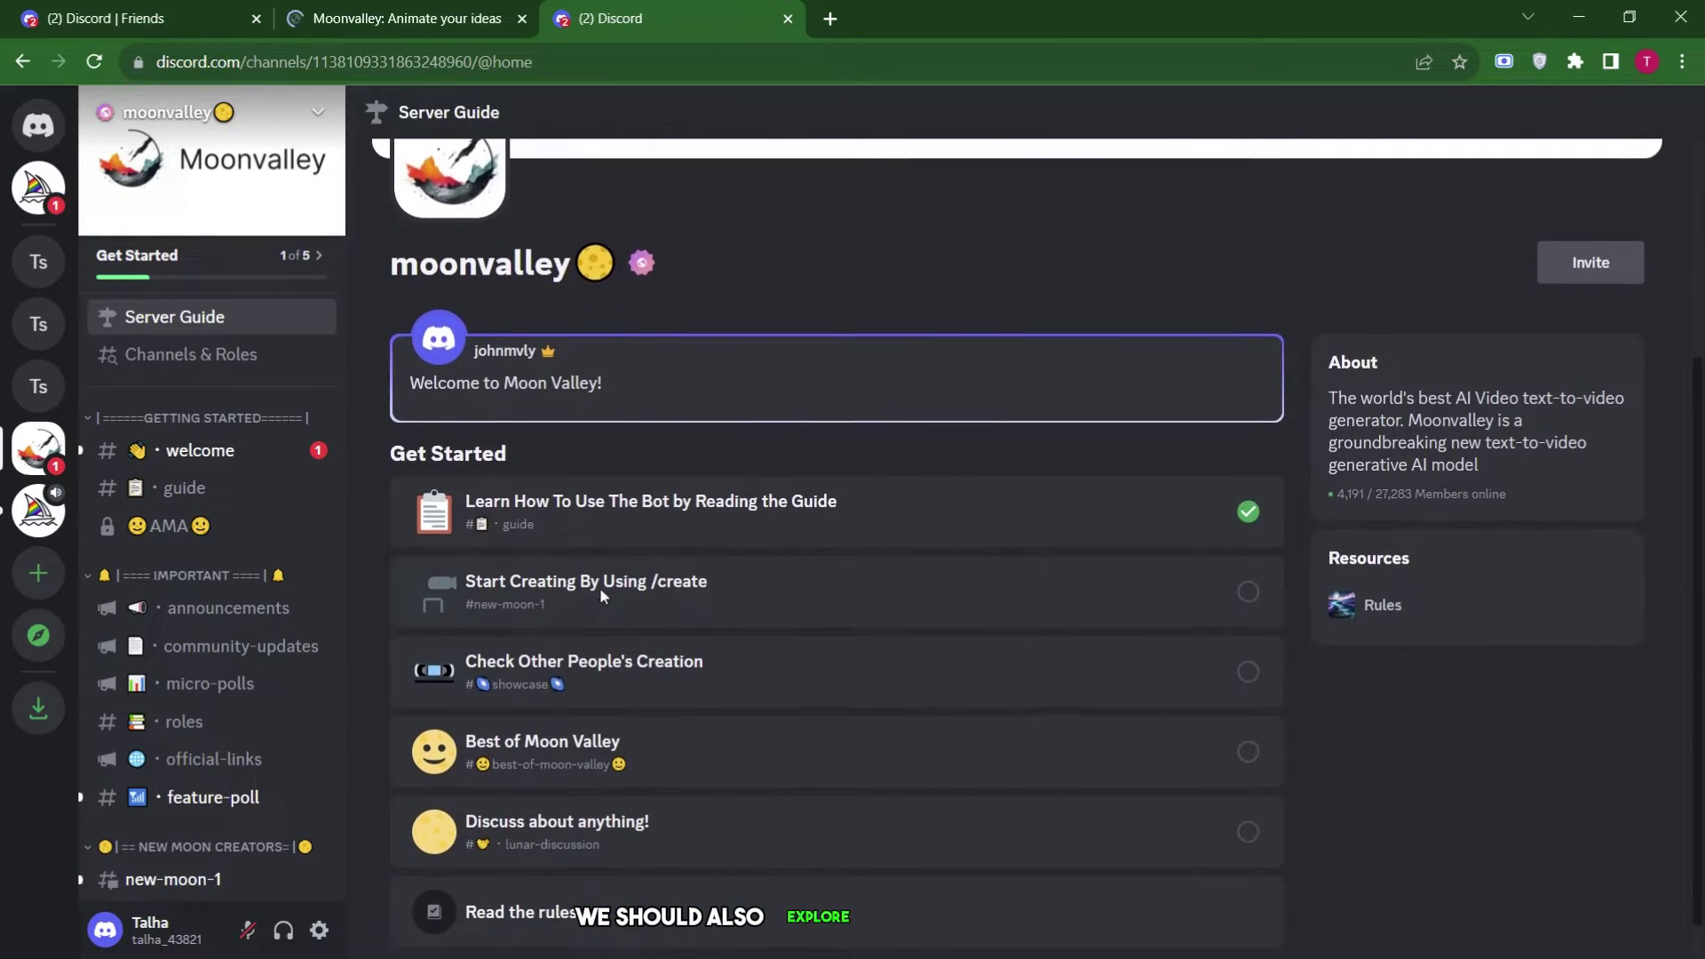
click(569, 683)
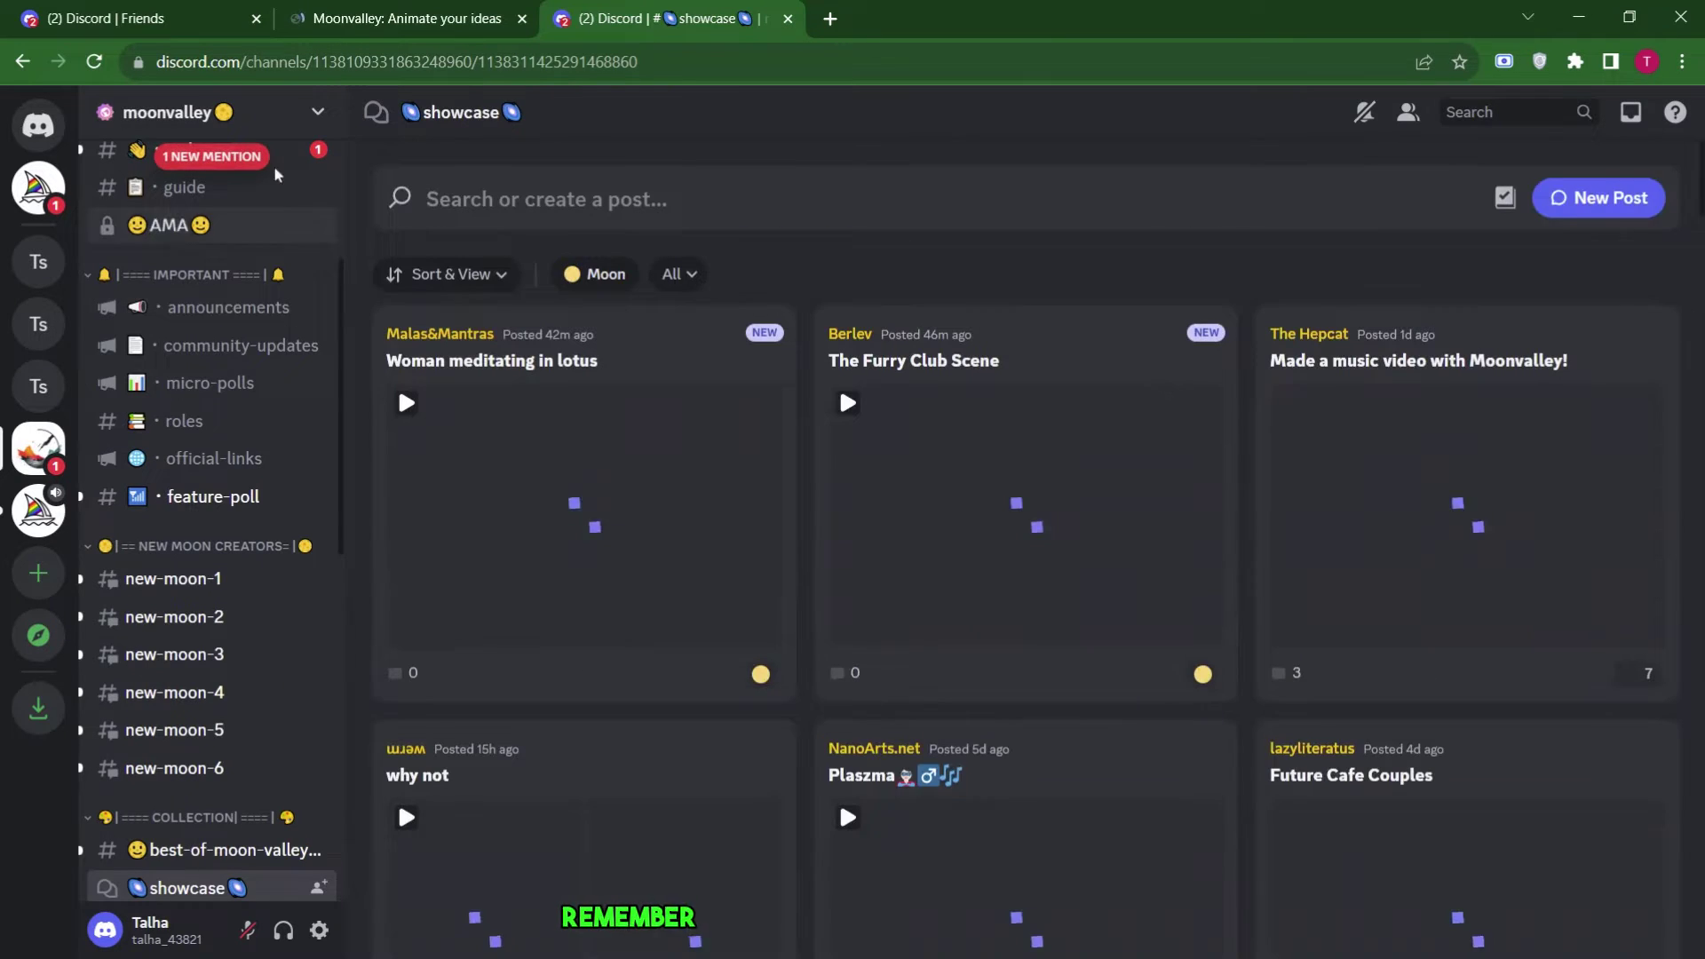
Step: Return to the Server Guide and view the best-of-moon-valley channel through the "Best of Moon Valley" task
scroll(311, 311, up, 5)
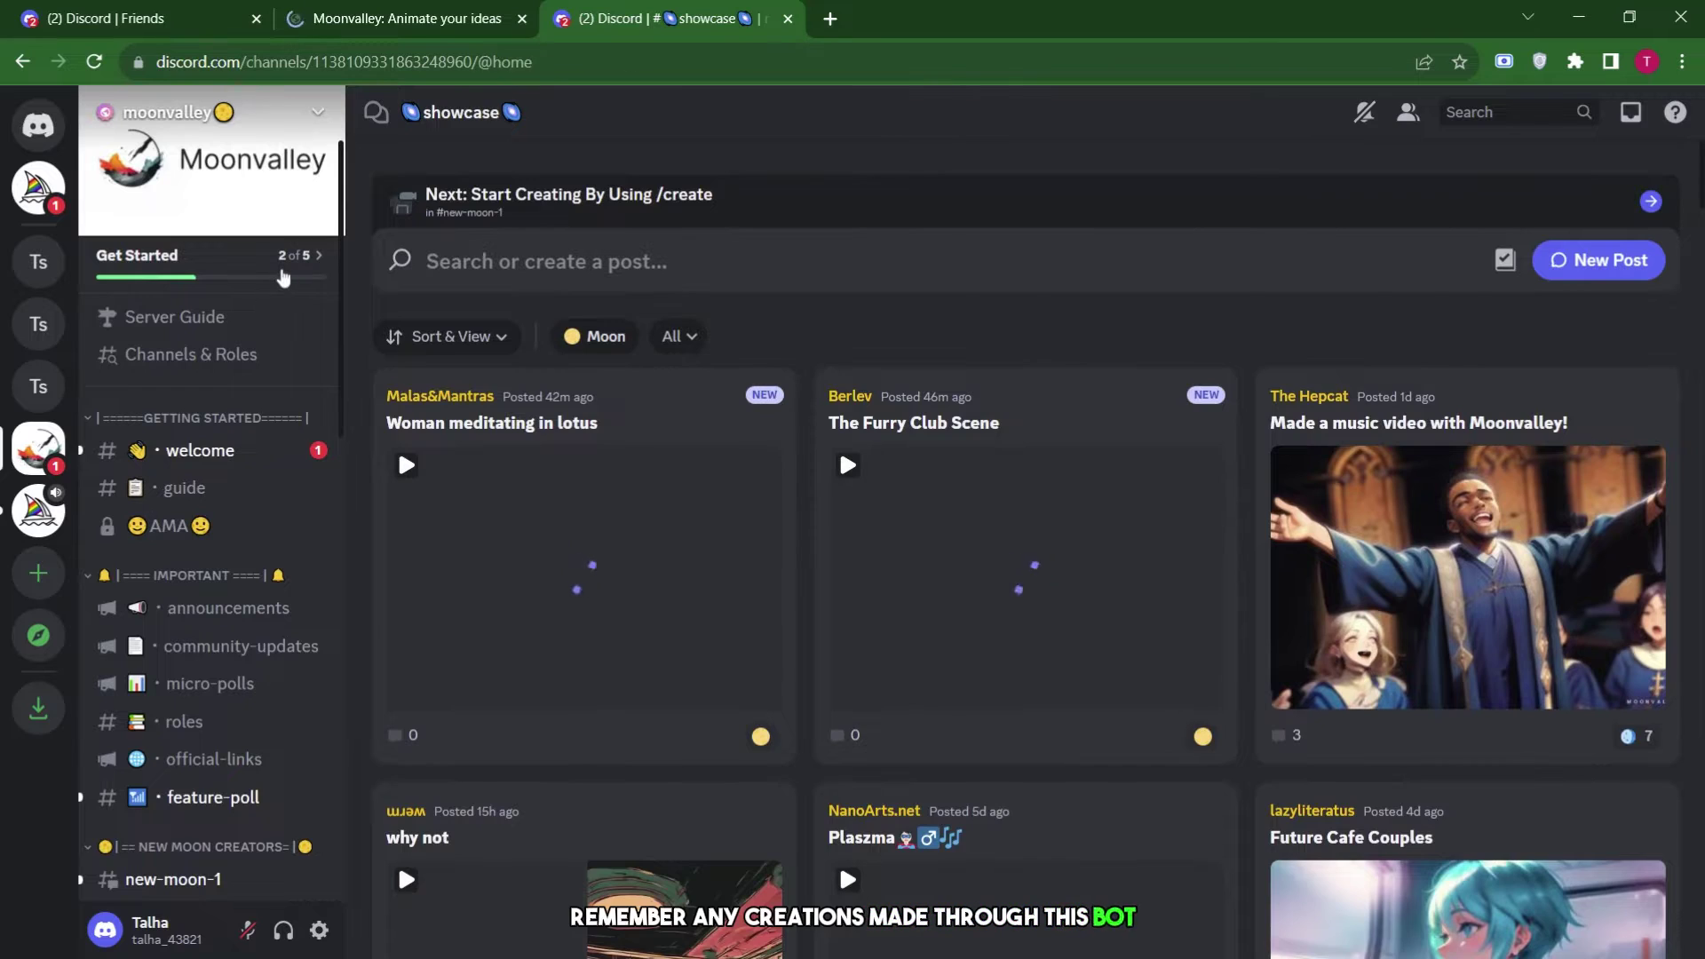
click(285, 271)
scroll(734, 700, down, 4)
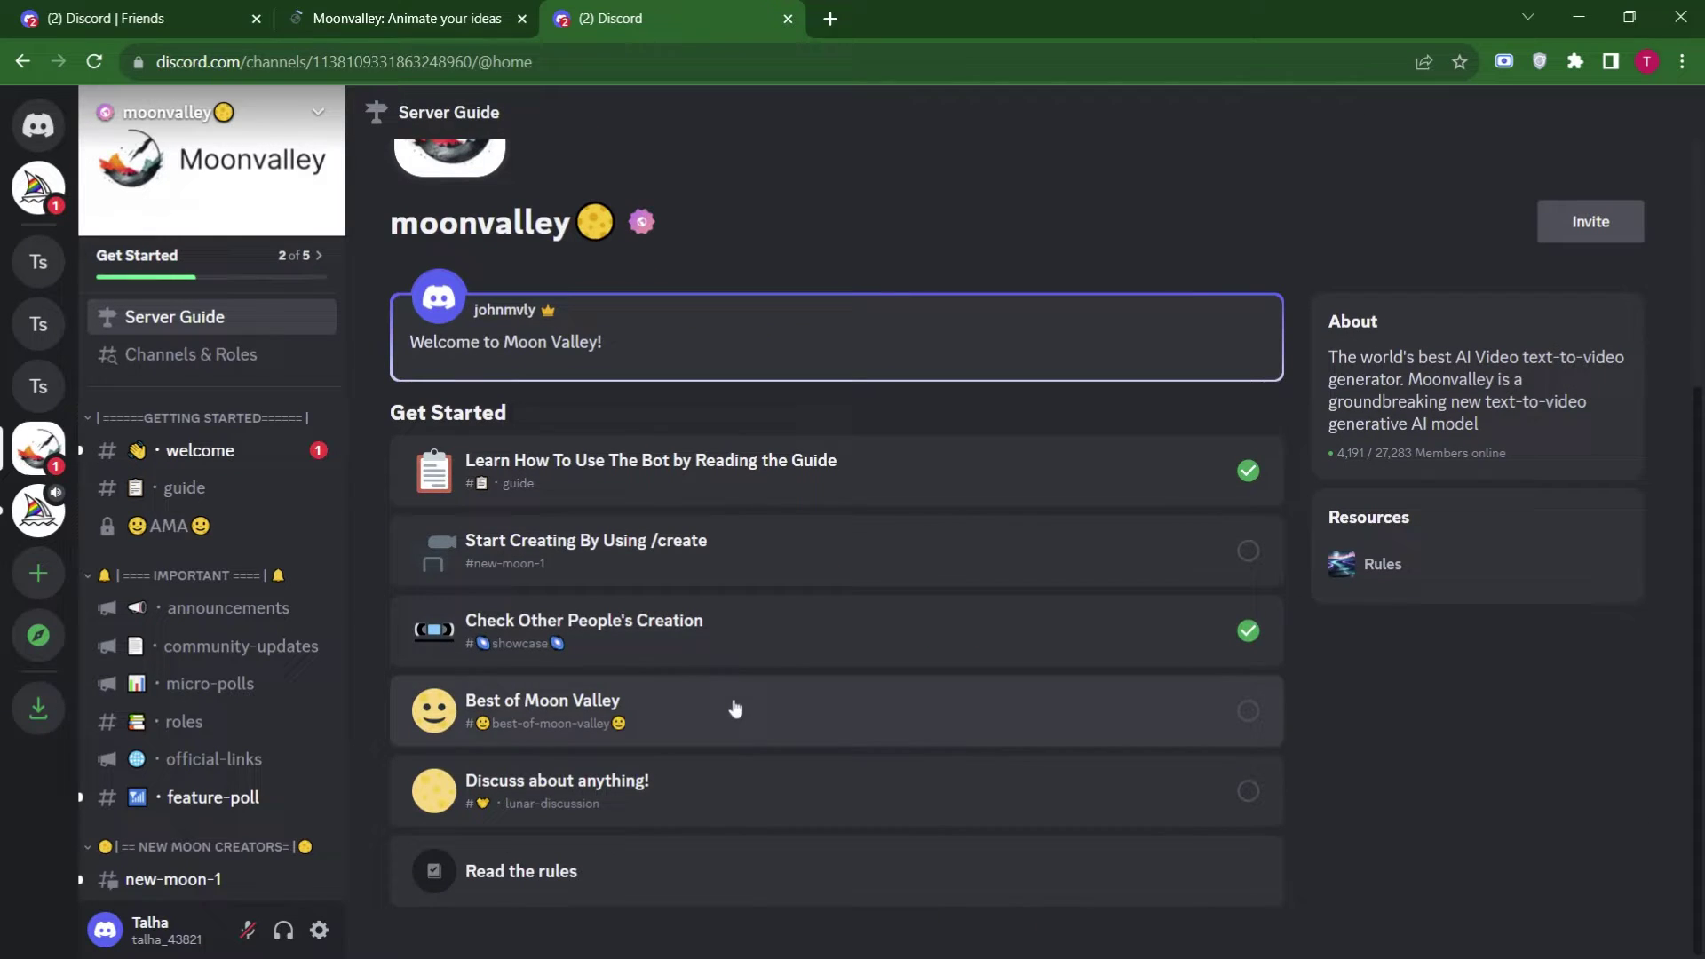
click(530, 710)
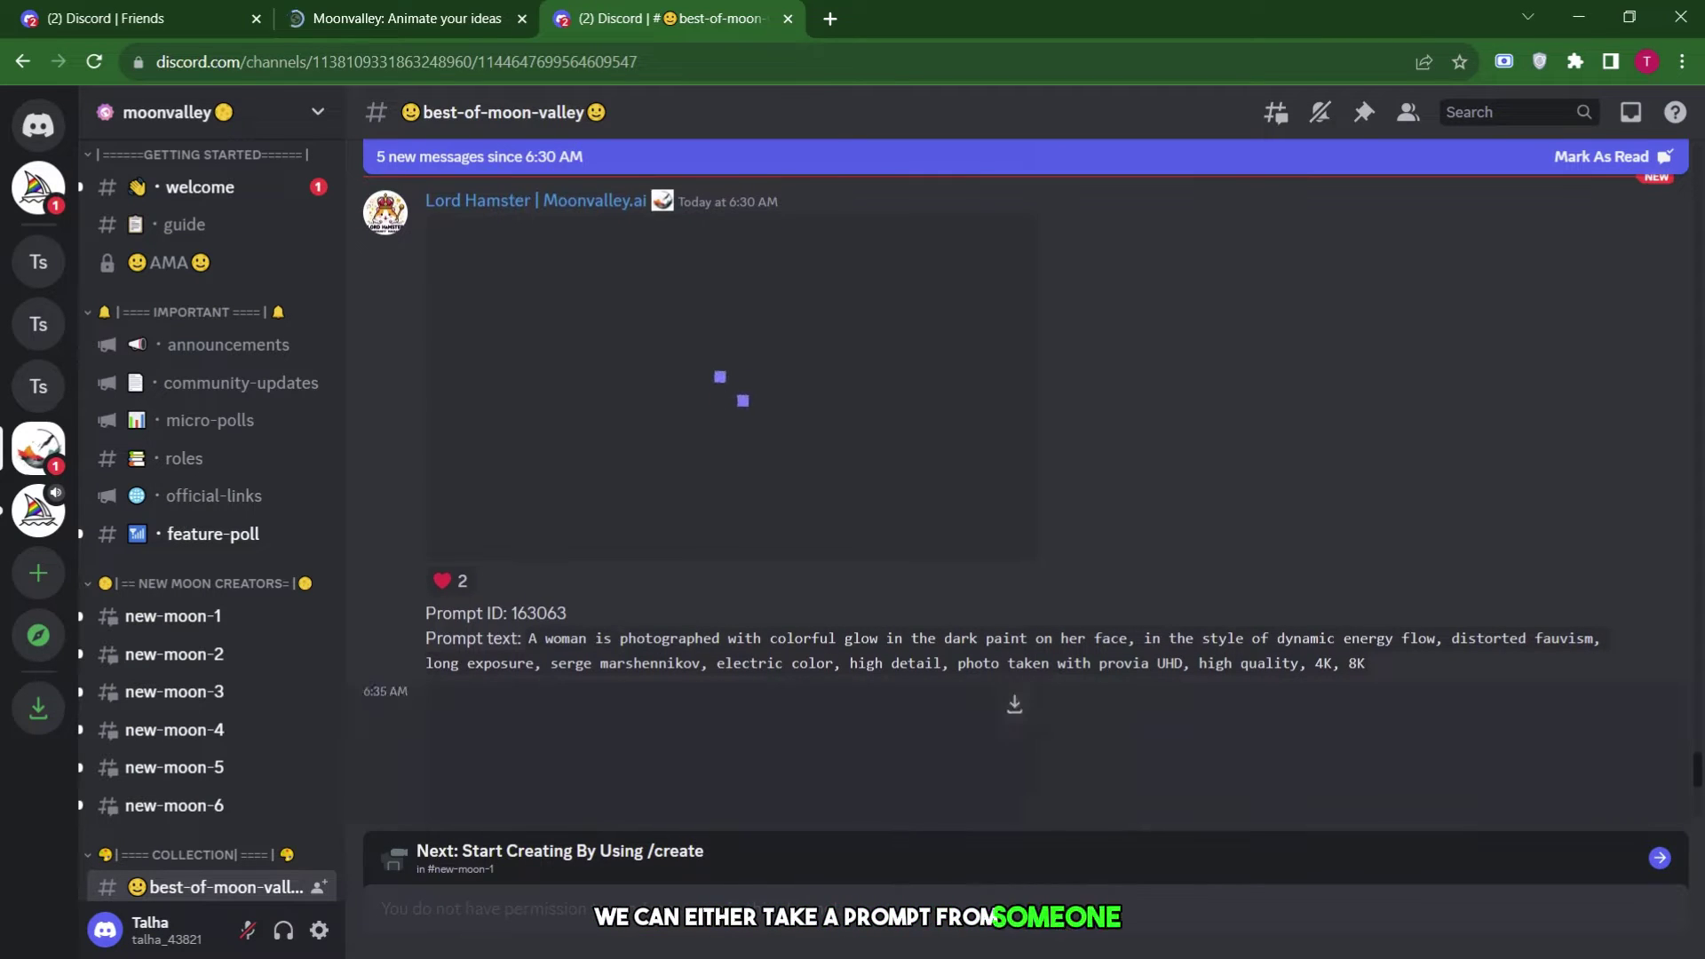
Step: Return to the Server Guide and open the lunar-discussion channel through the "Discuss about anything!" task
scroll(213, 269, up, 3)
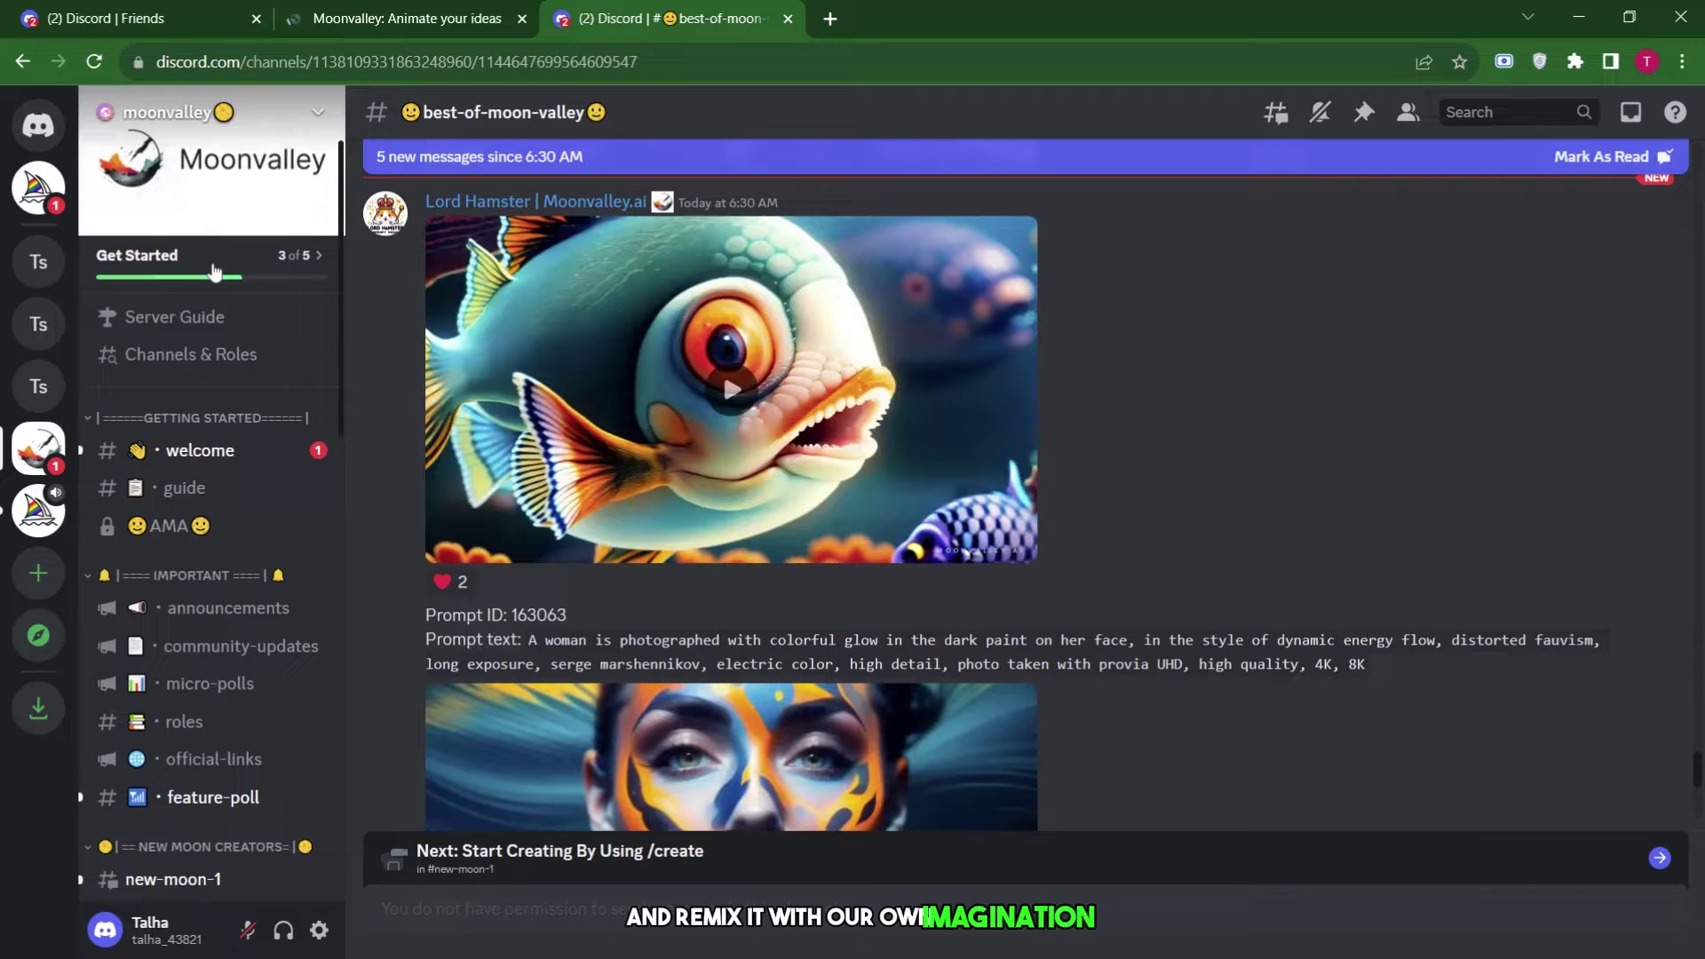
click(175, 317)
scroll(830, 841, down, 4)
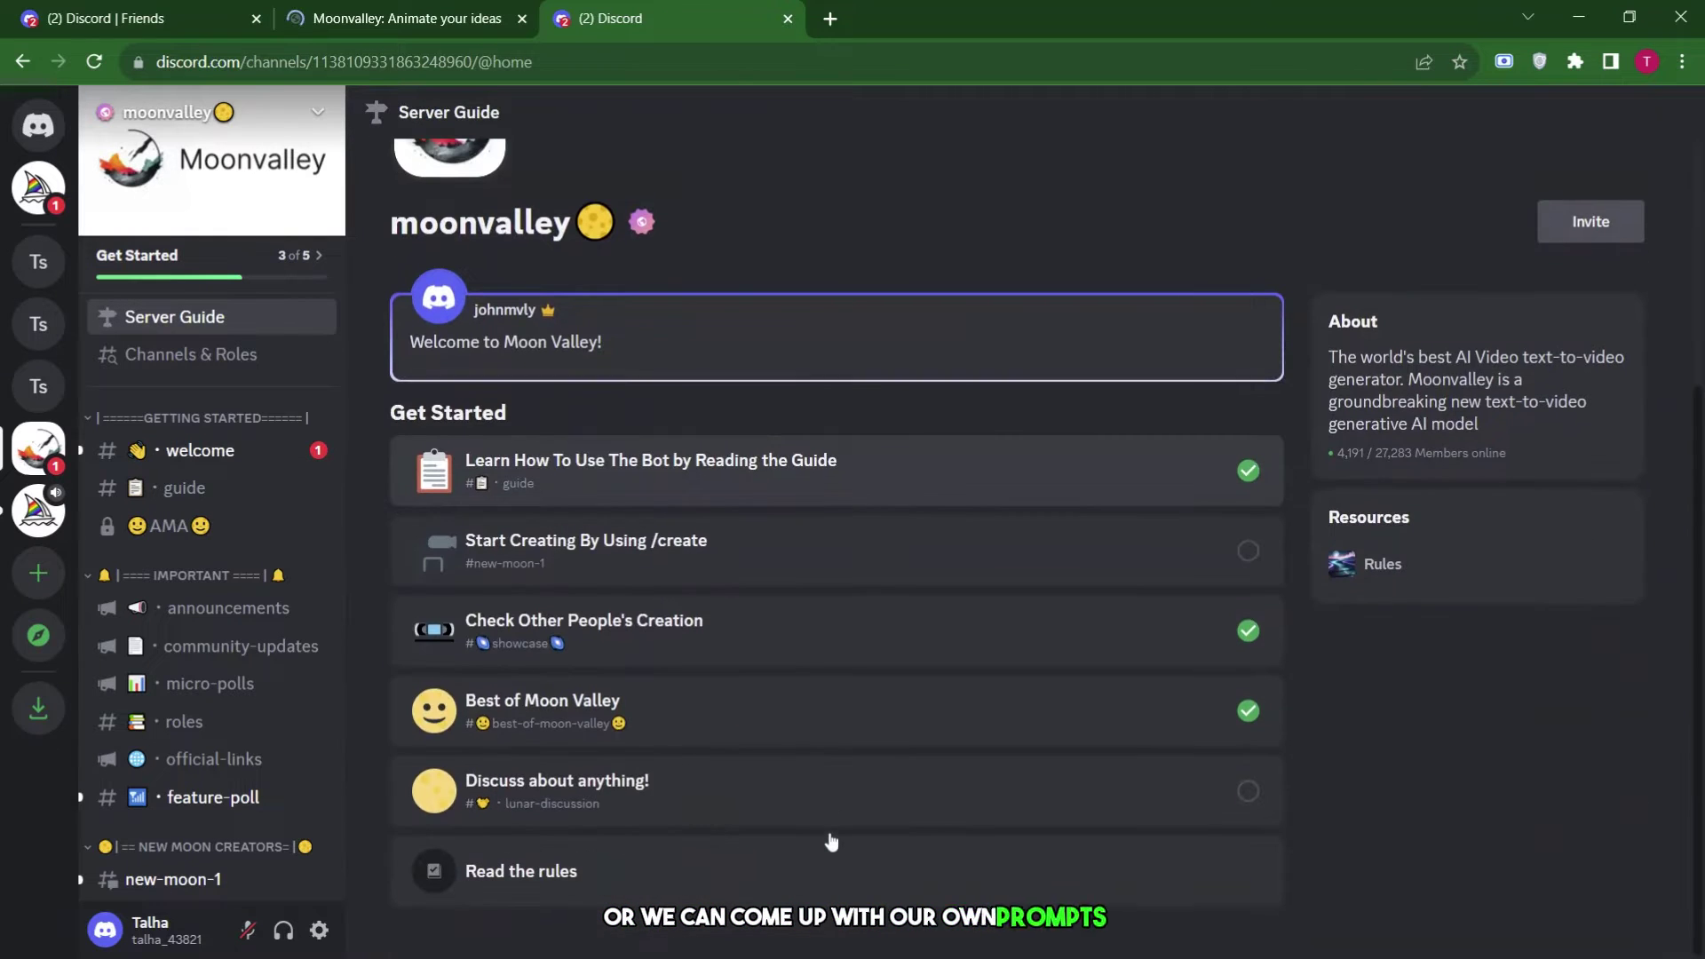
click(666, 789)
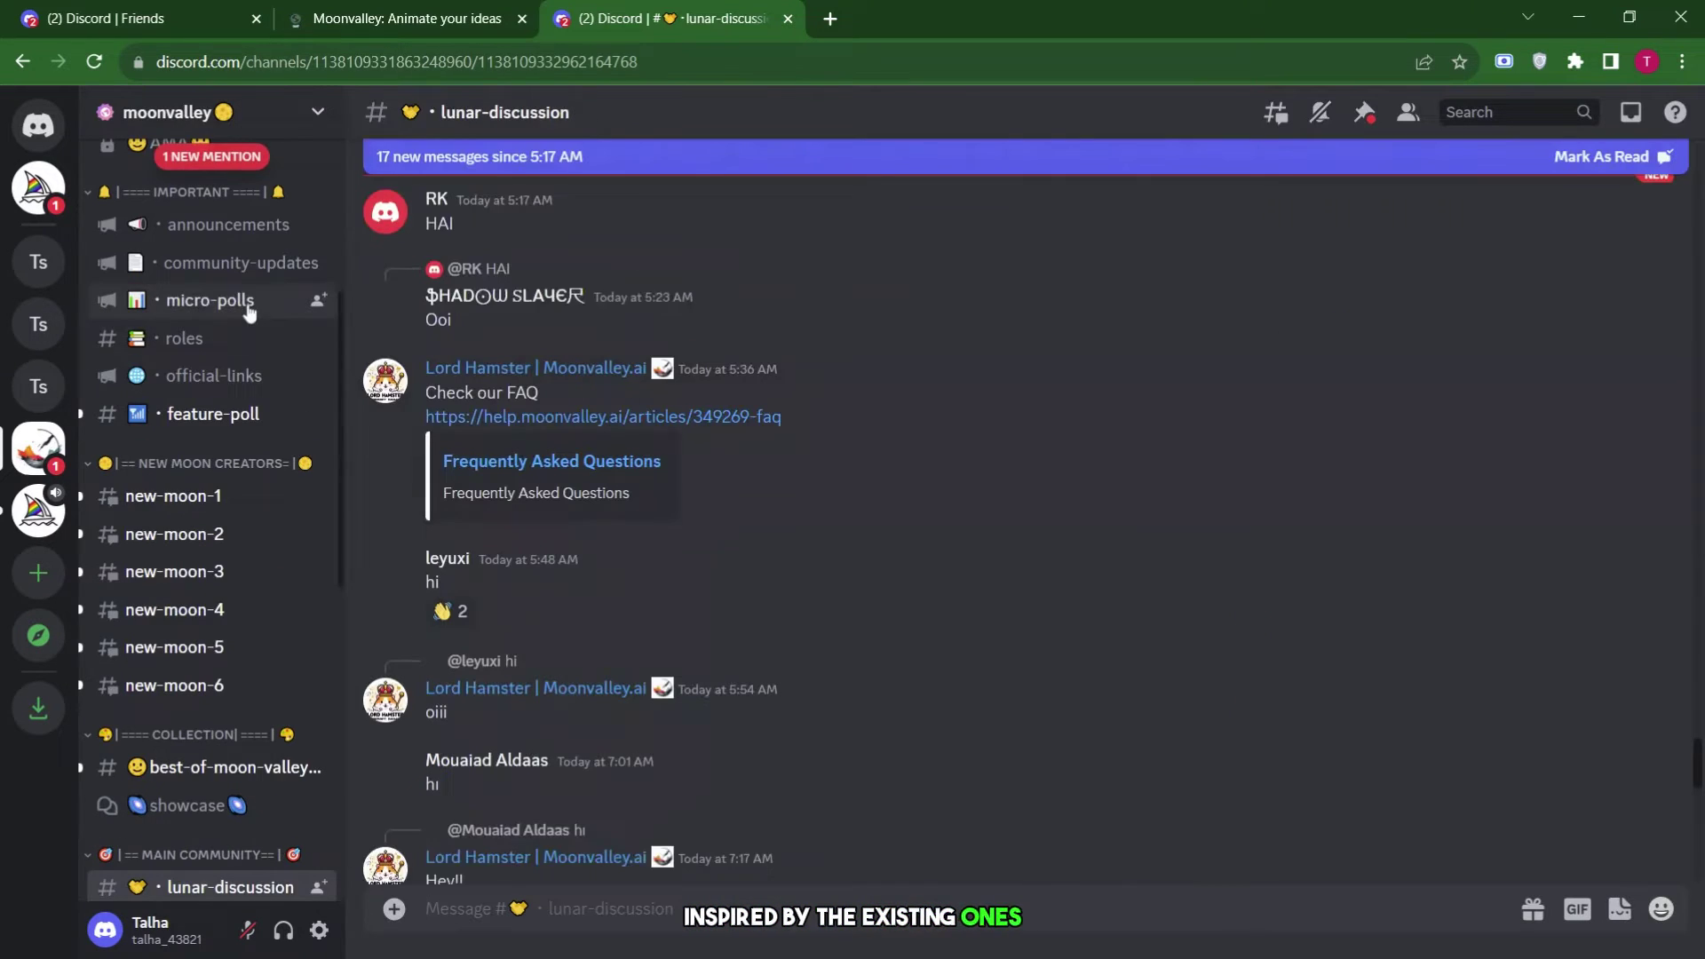
Step: Return to the Server Guide and read the server rules through to the end
scroll(247, 500, up, 5)
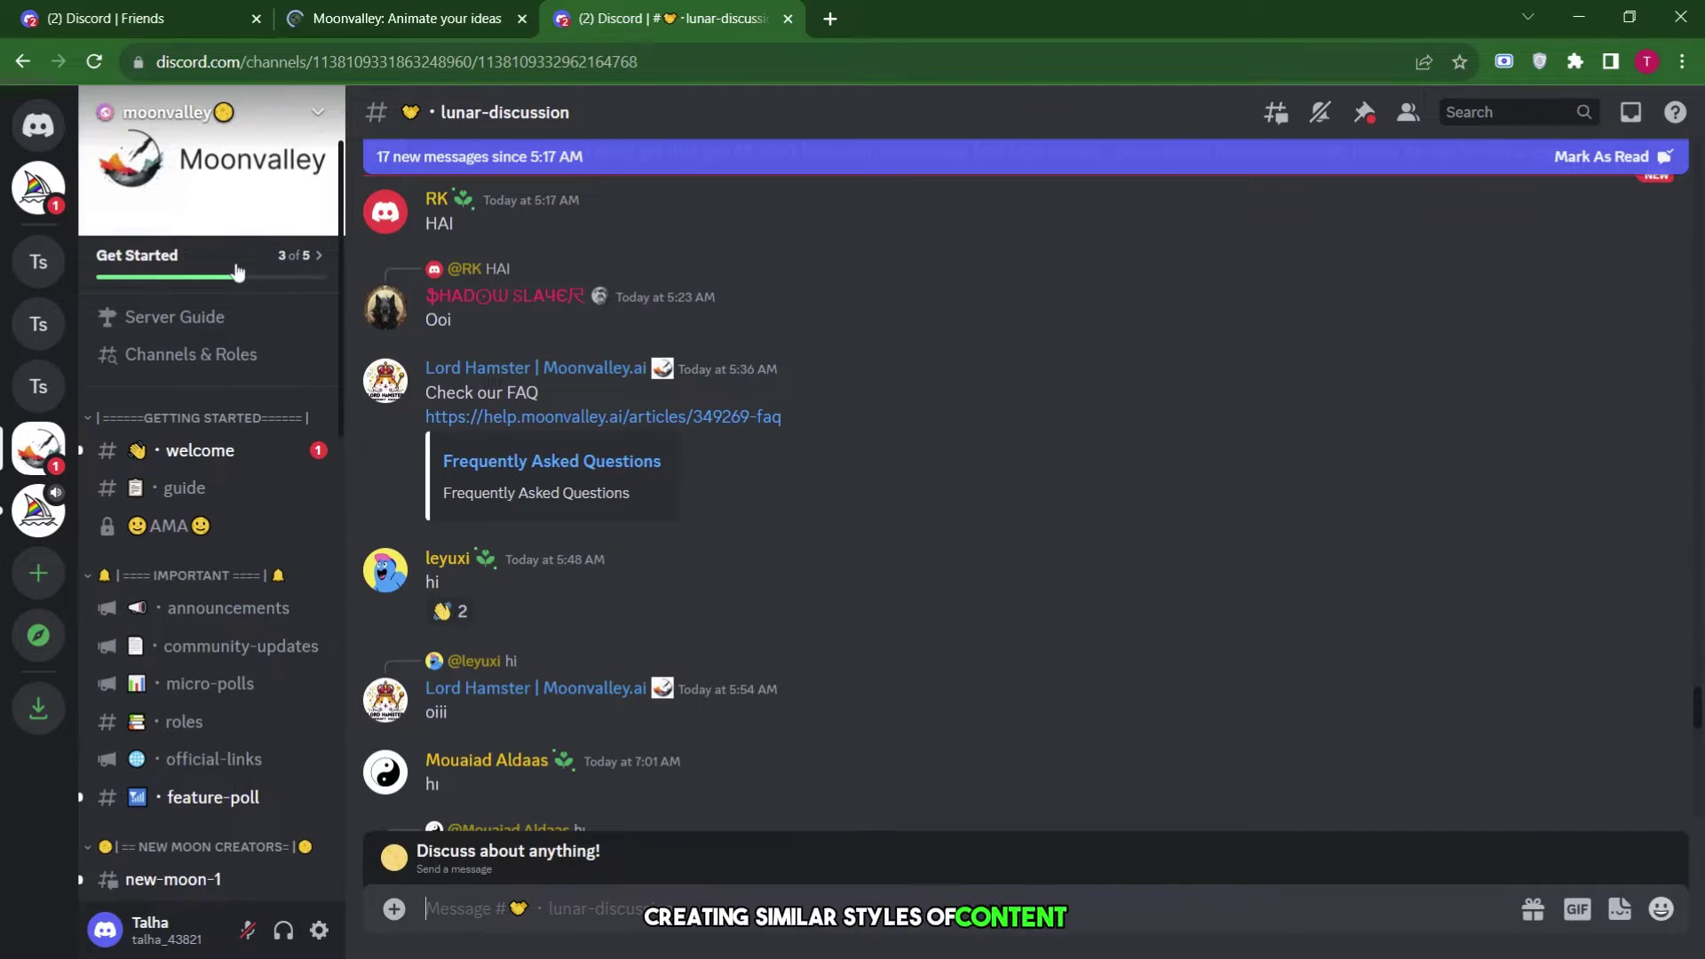
click(290, 253)
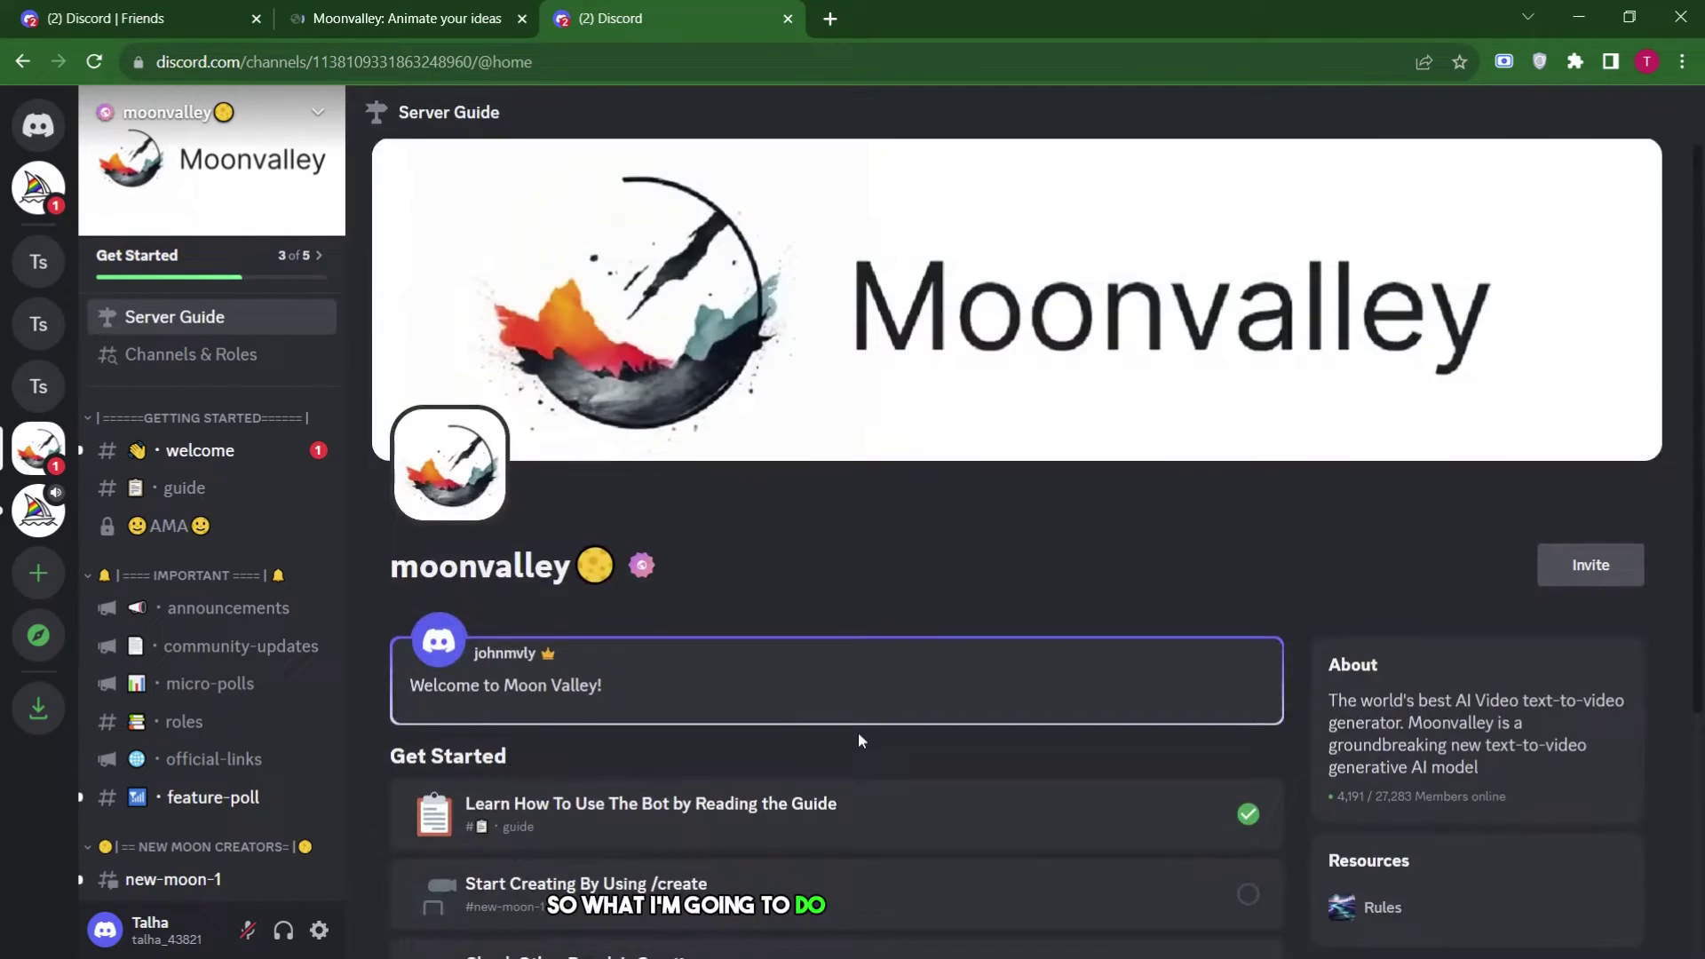
scroll(858, 732, down, 4)
click(636, 863)
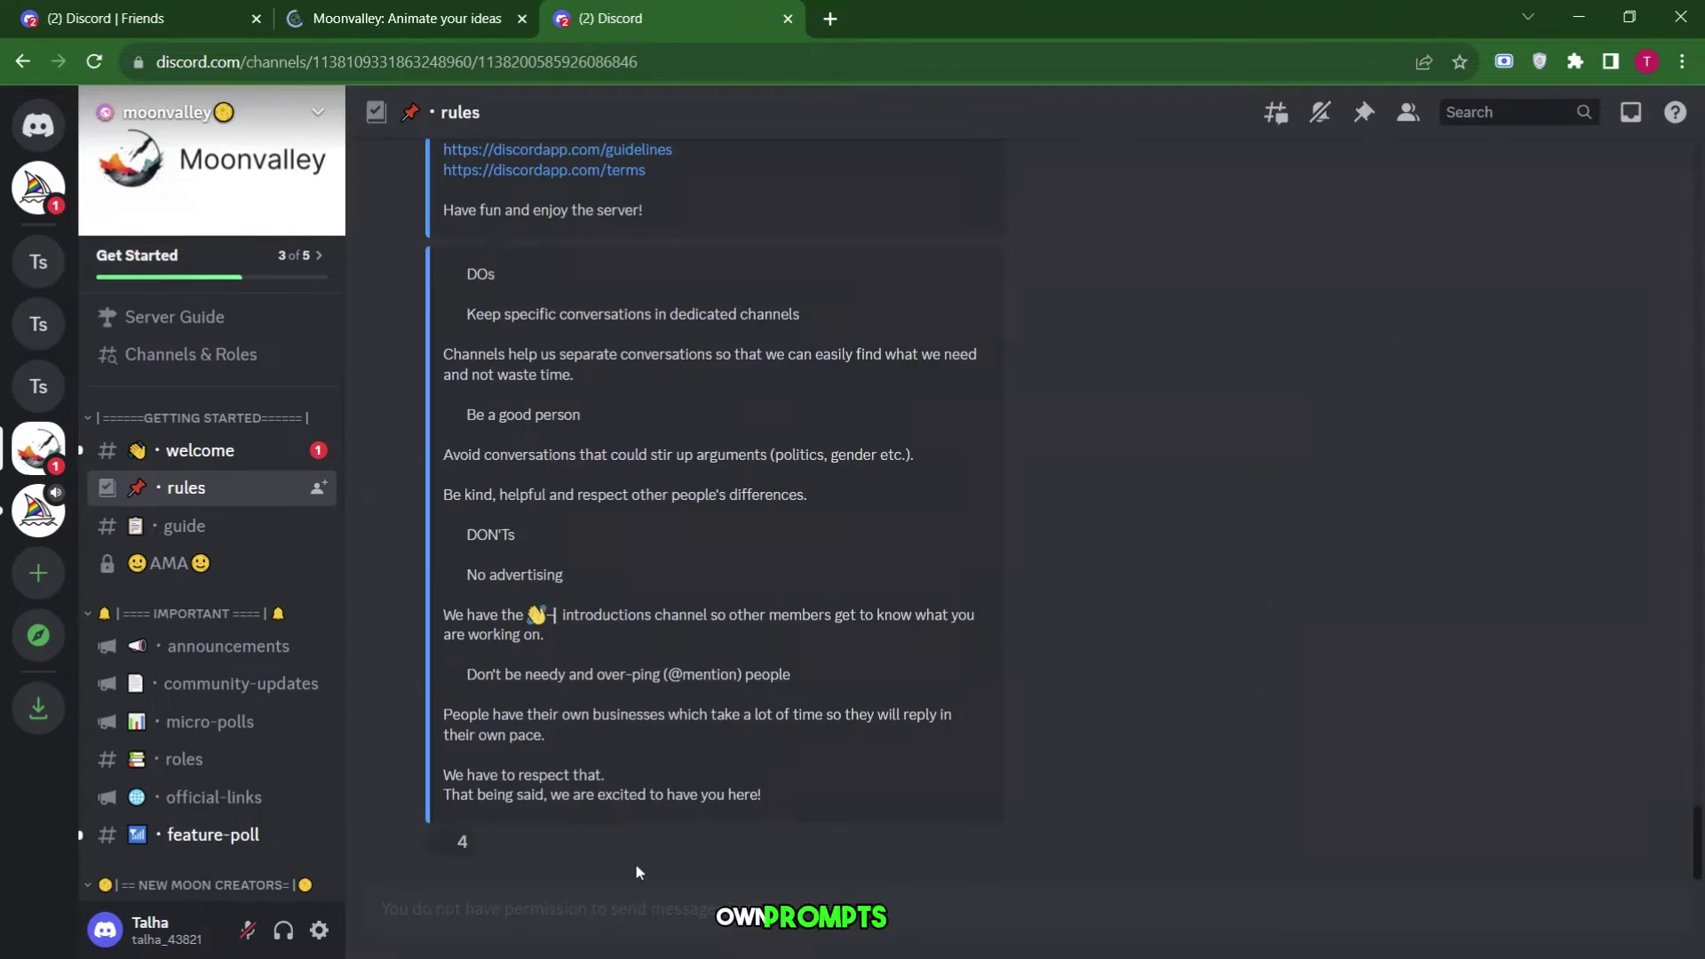
scroll(708, 271, down, 15)
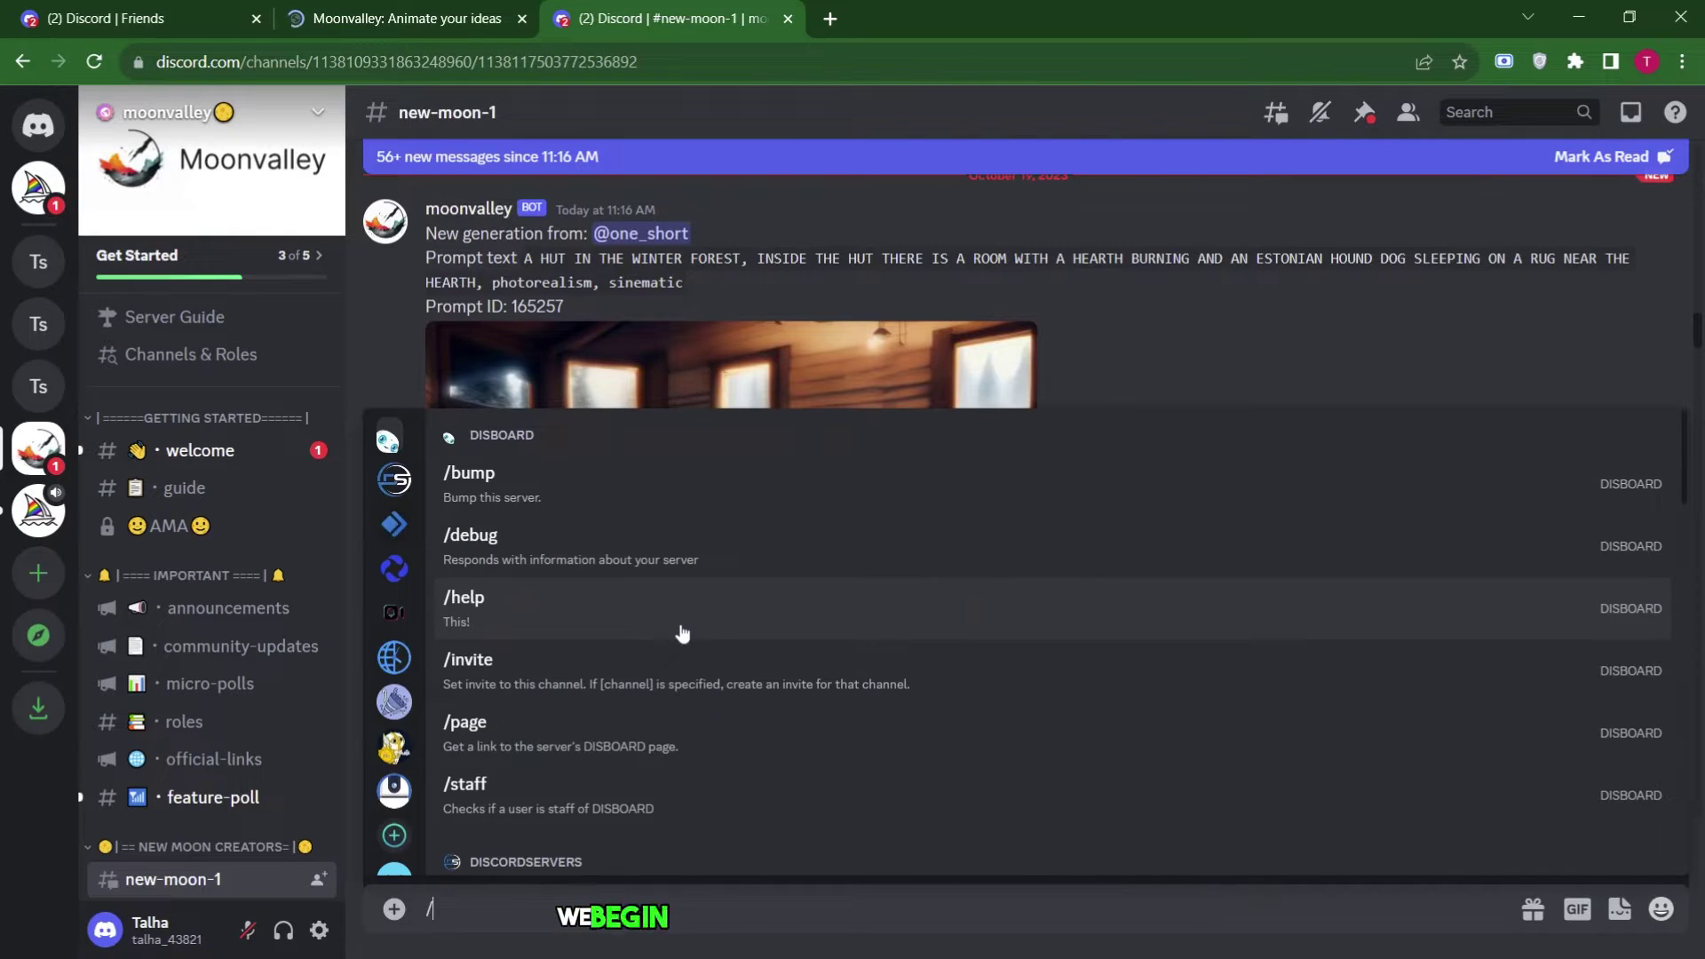
Step: Start moonvalley's /create command, with its prompt, style and duration options, in the new-moon-1 channel
text(/cre)
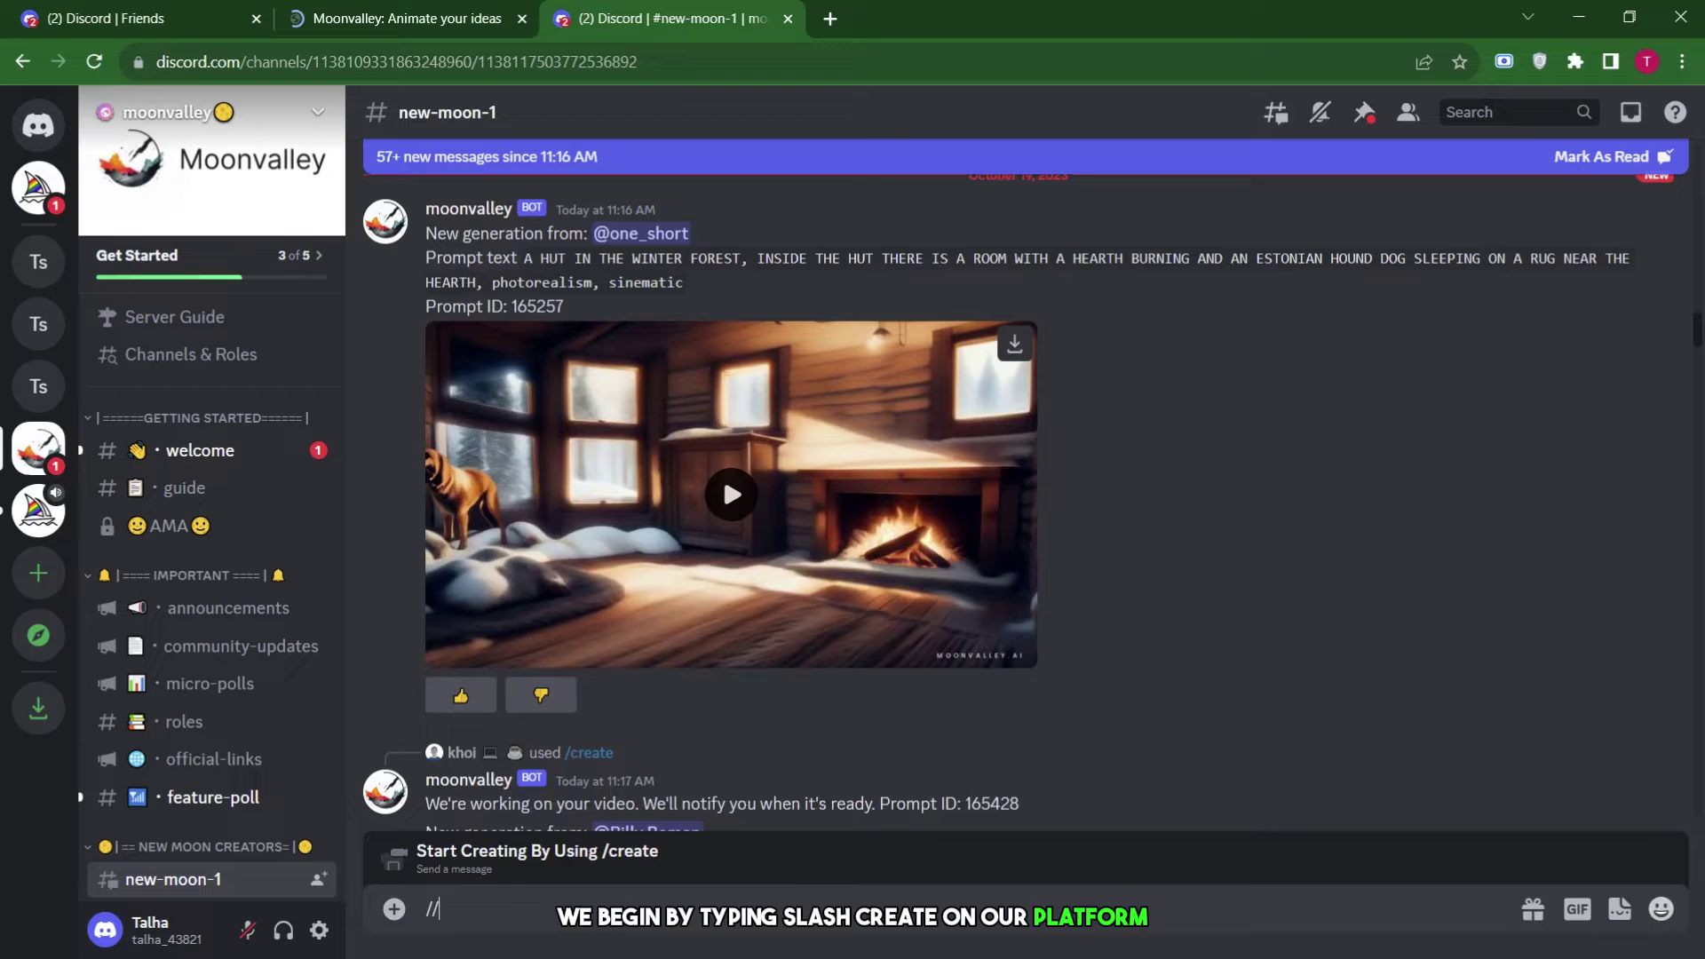
key(BackSpace)
text(cre)
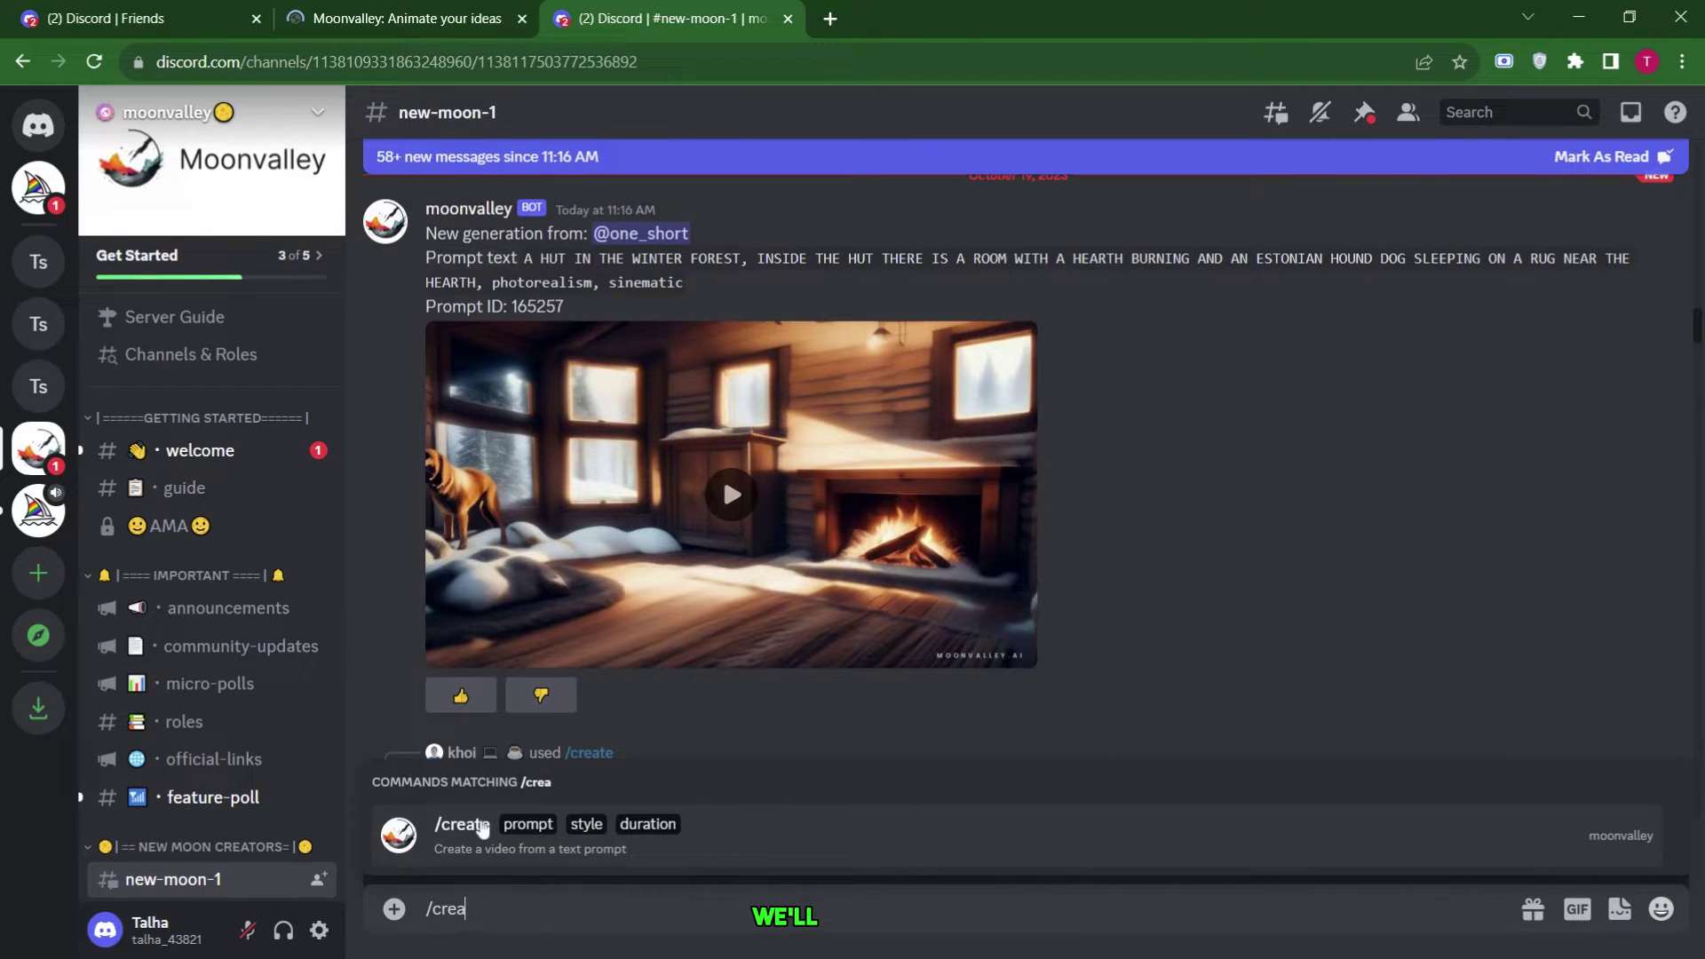
text(a)
click(482, 828)
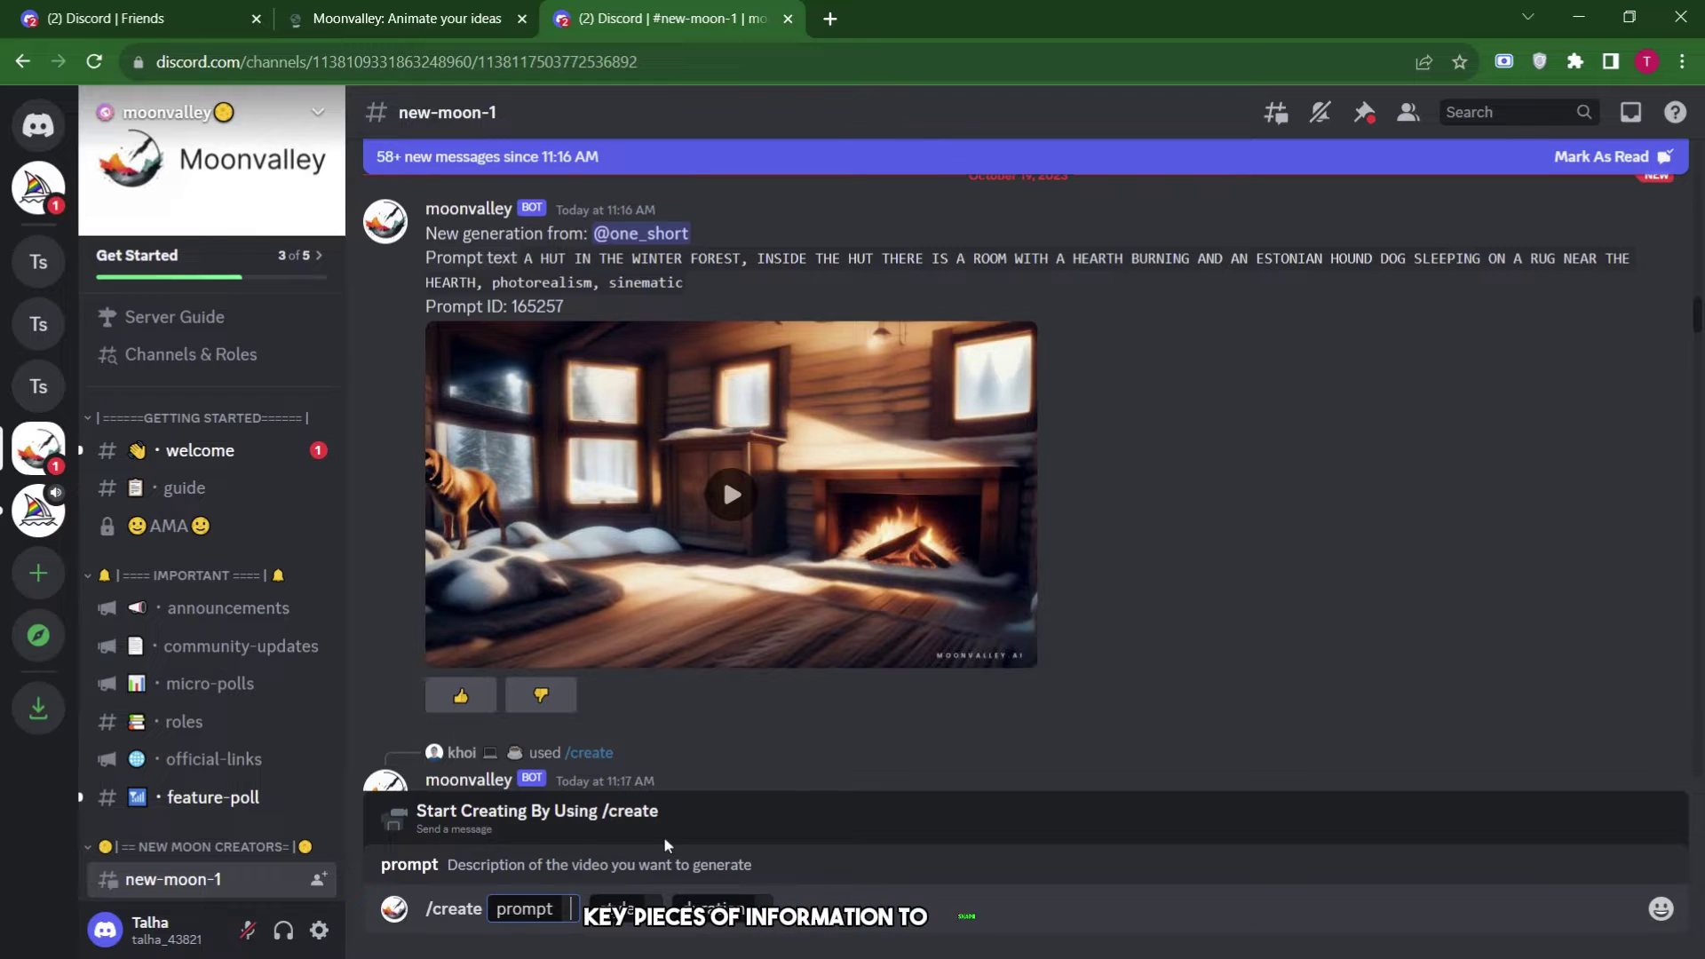
key(Return)
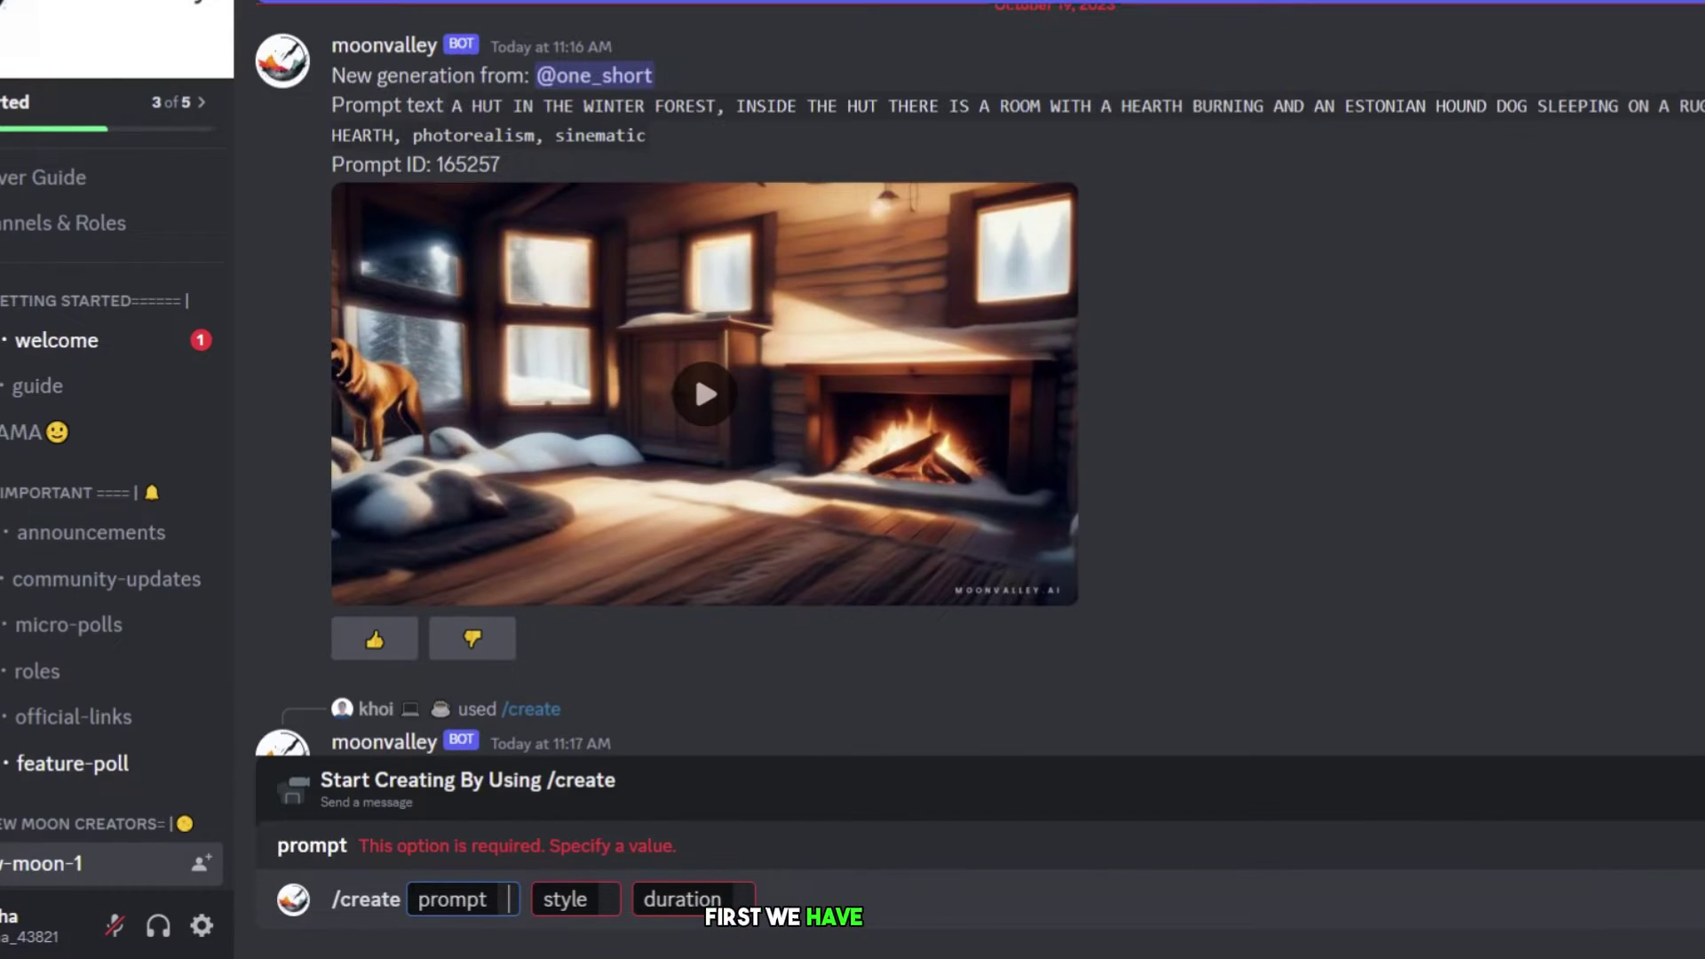
Step: Enter "car" as the prompt of the /create command
text(acc)
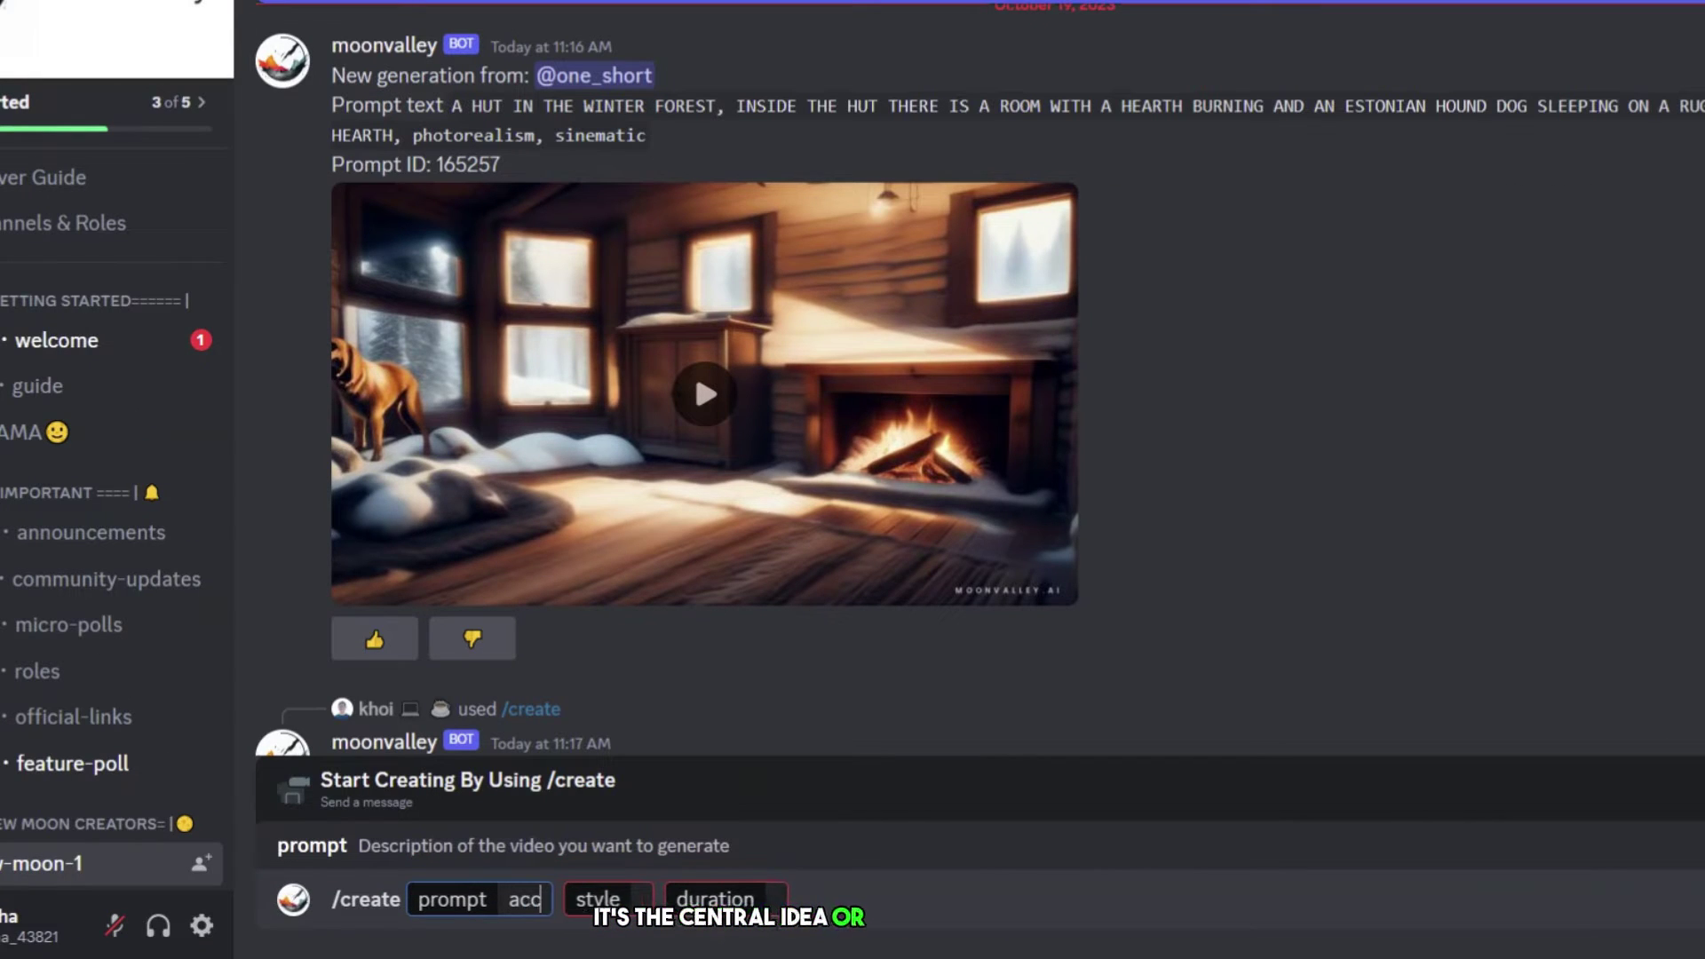
key(BackSpace)
key(BackSpace)
key(BackSpace)
text(car)
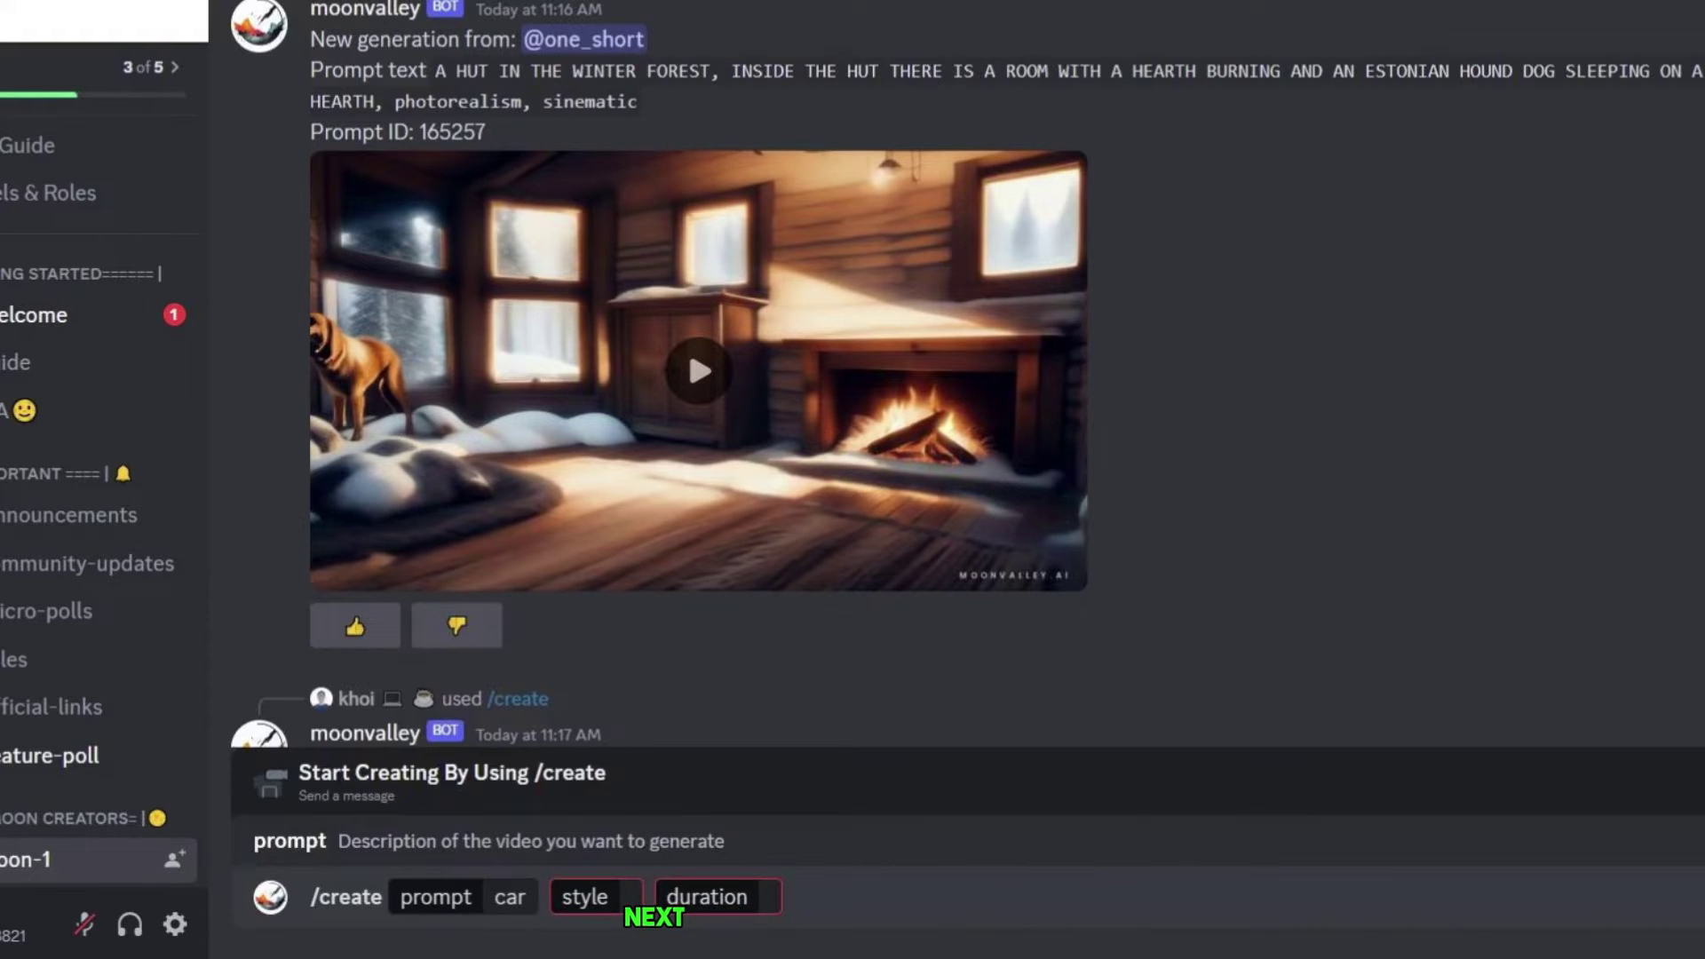
Step: Set the video style to 3D Animation and the duration to Short (Avg. Wait: 2-5 minutes), and submit the /create command
key(Tab)
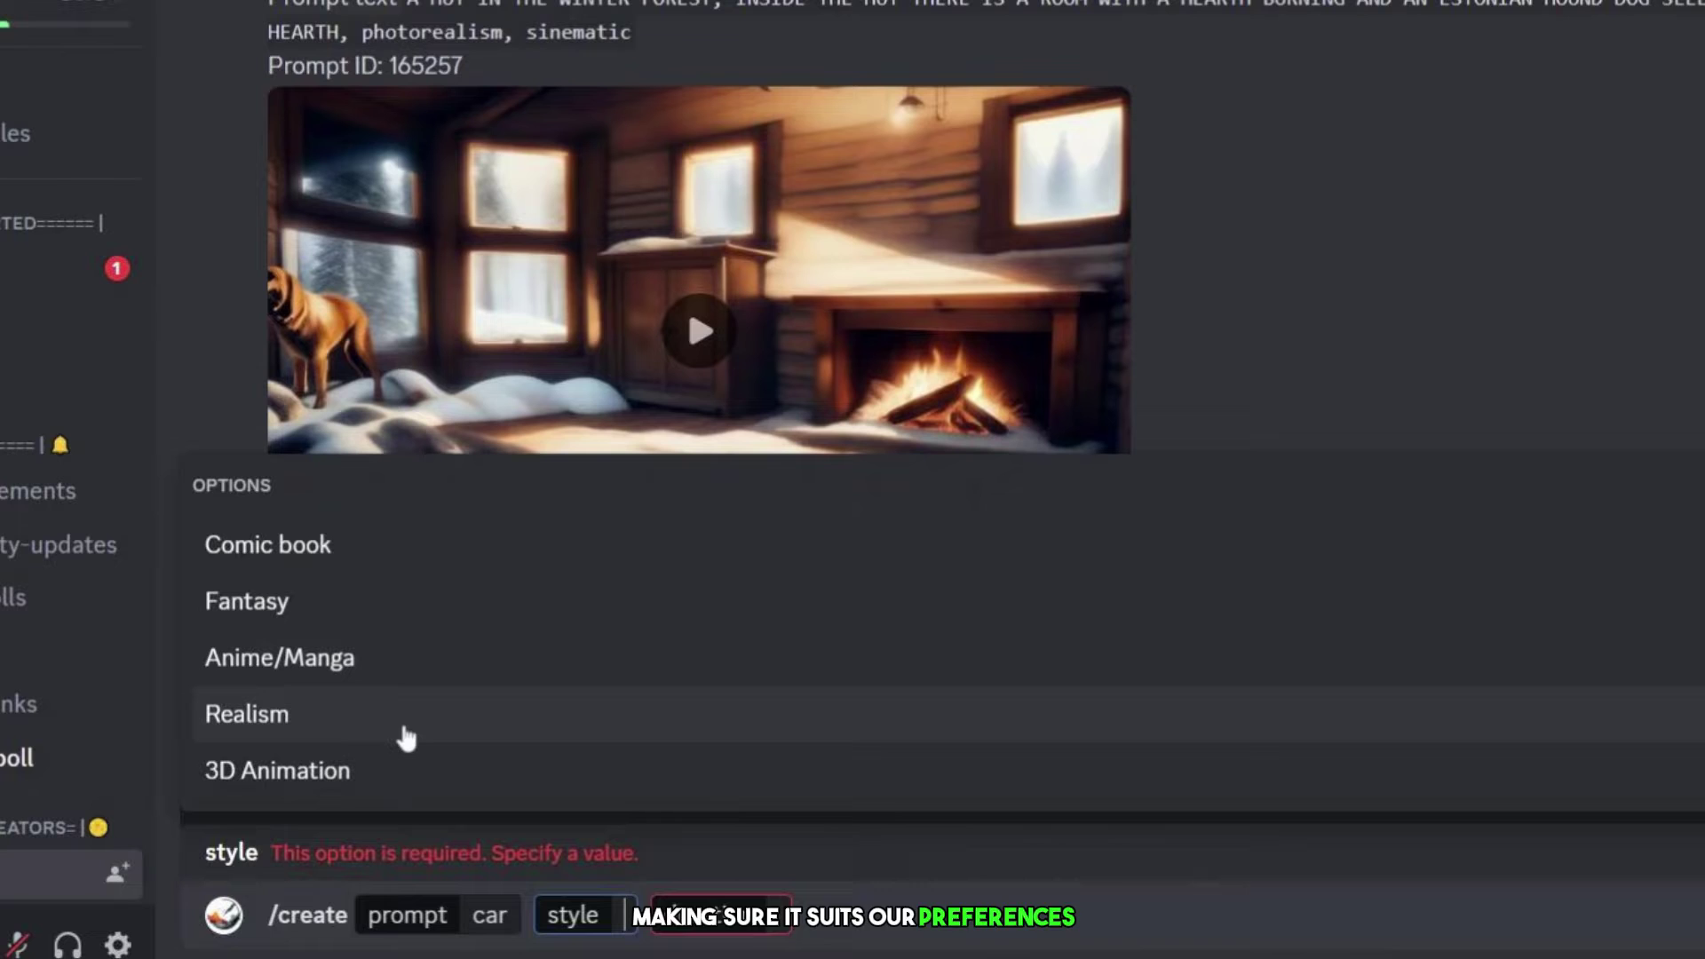
click(277, 770)
text(2)
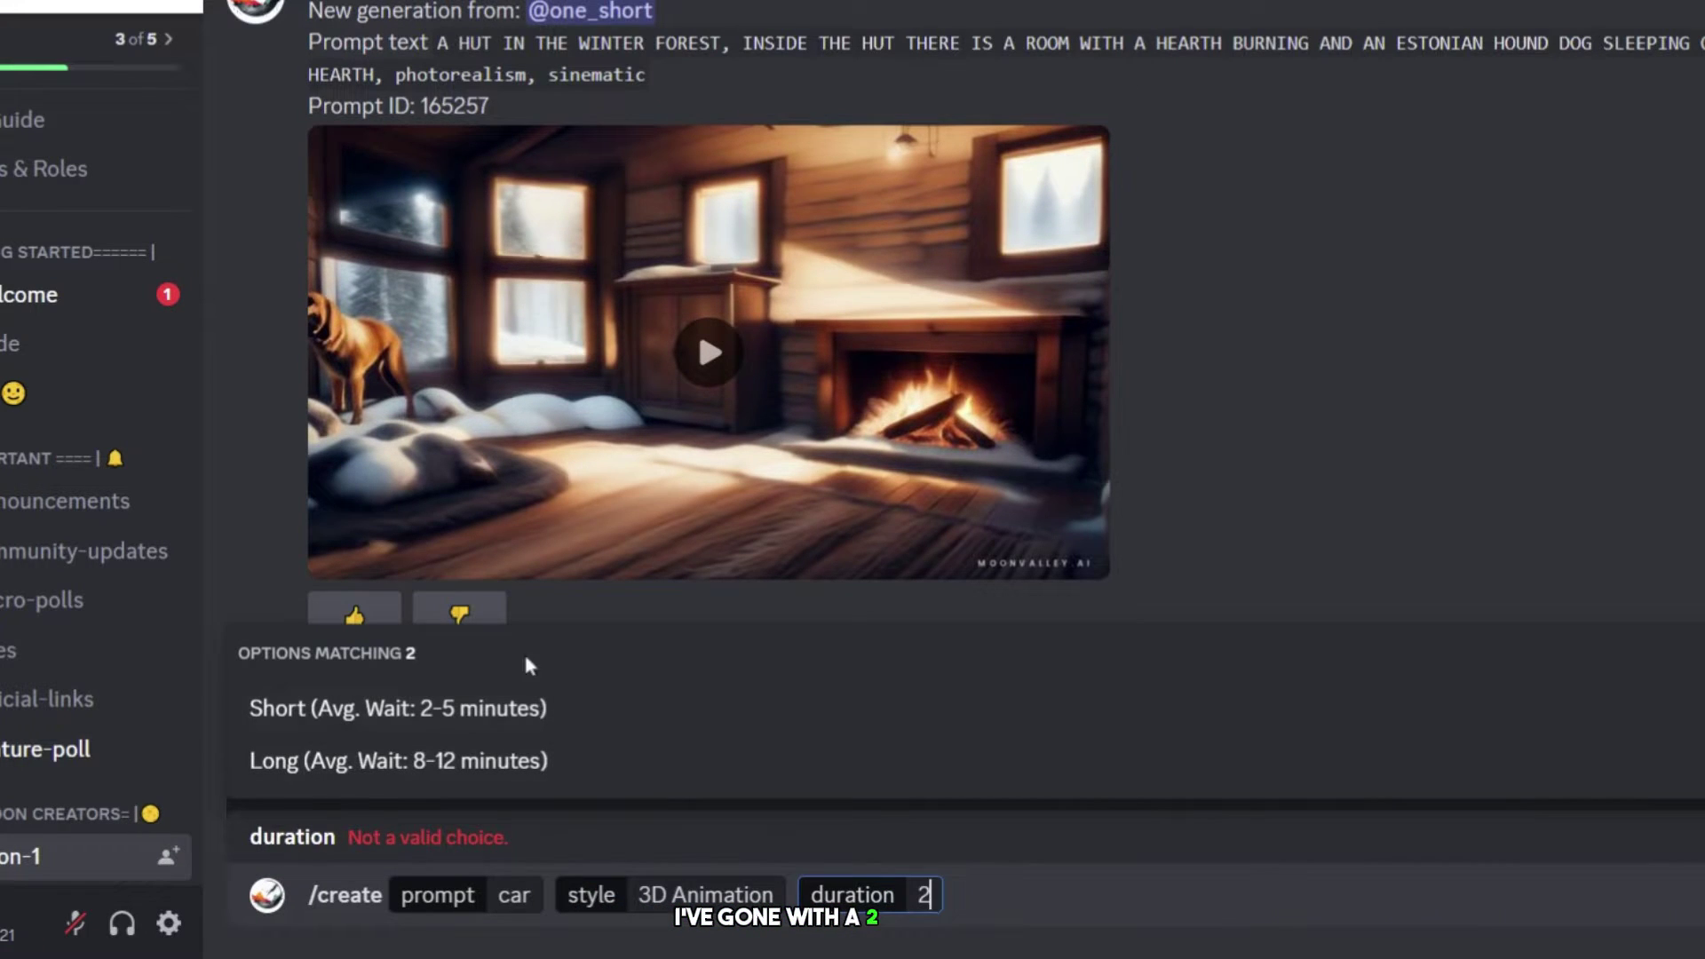
click(529, 709)
key(Return)
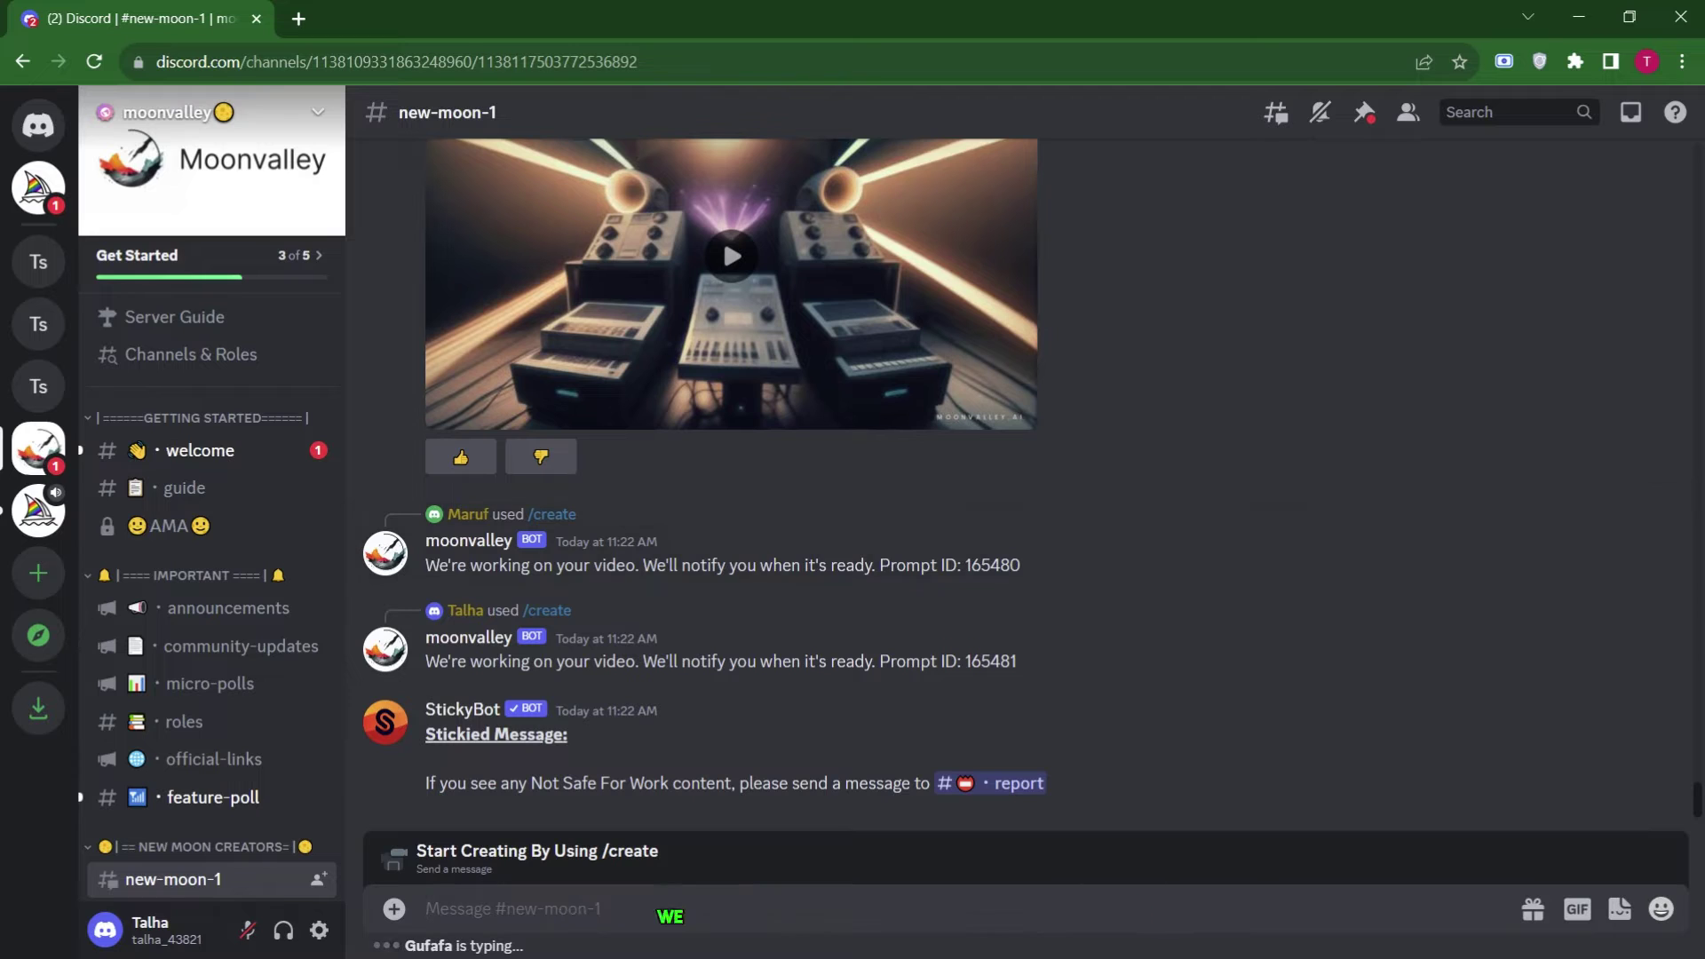
Step: Post "hi" in lunar-discussion through the Server Guide's "Discuss about anything!" task, and return to the Server Guide
click(181, 285)
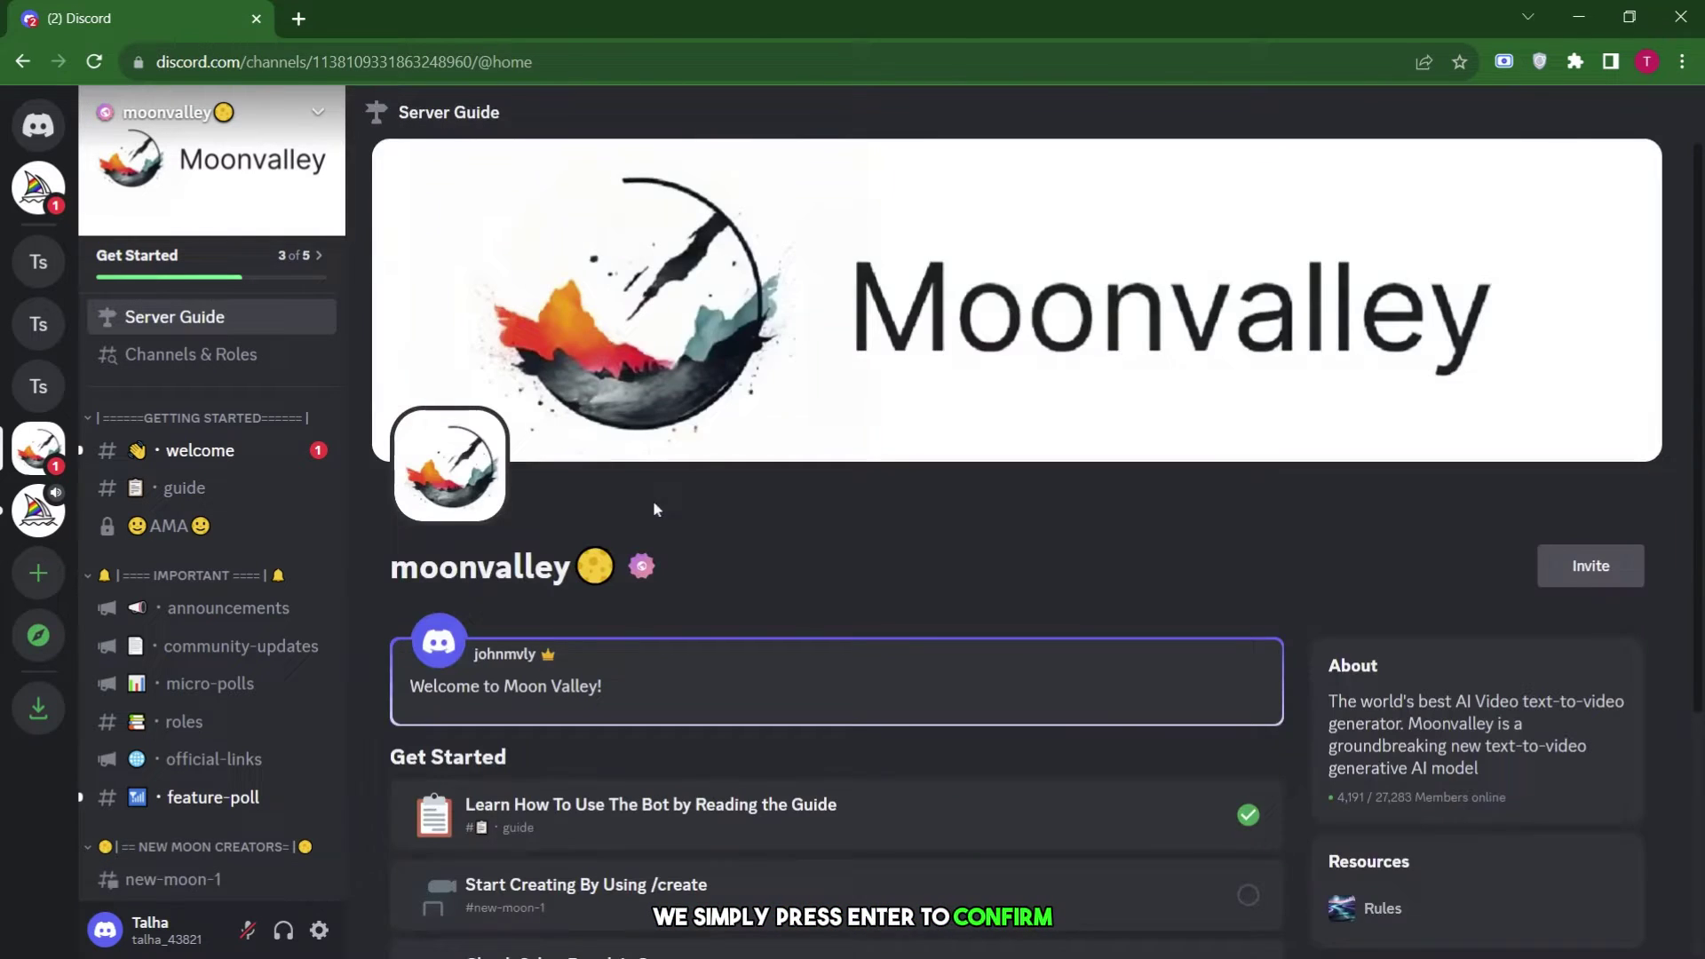
scroll(652, 499, down, 4)
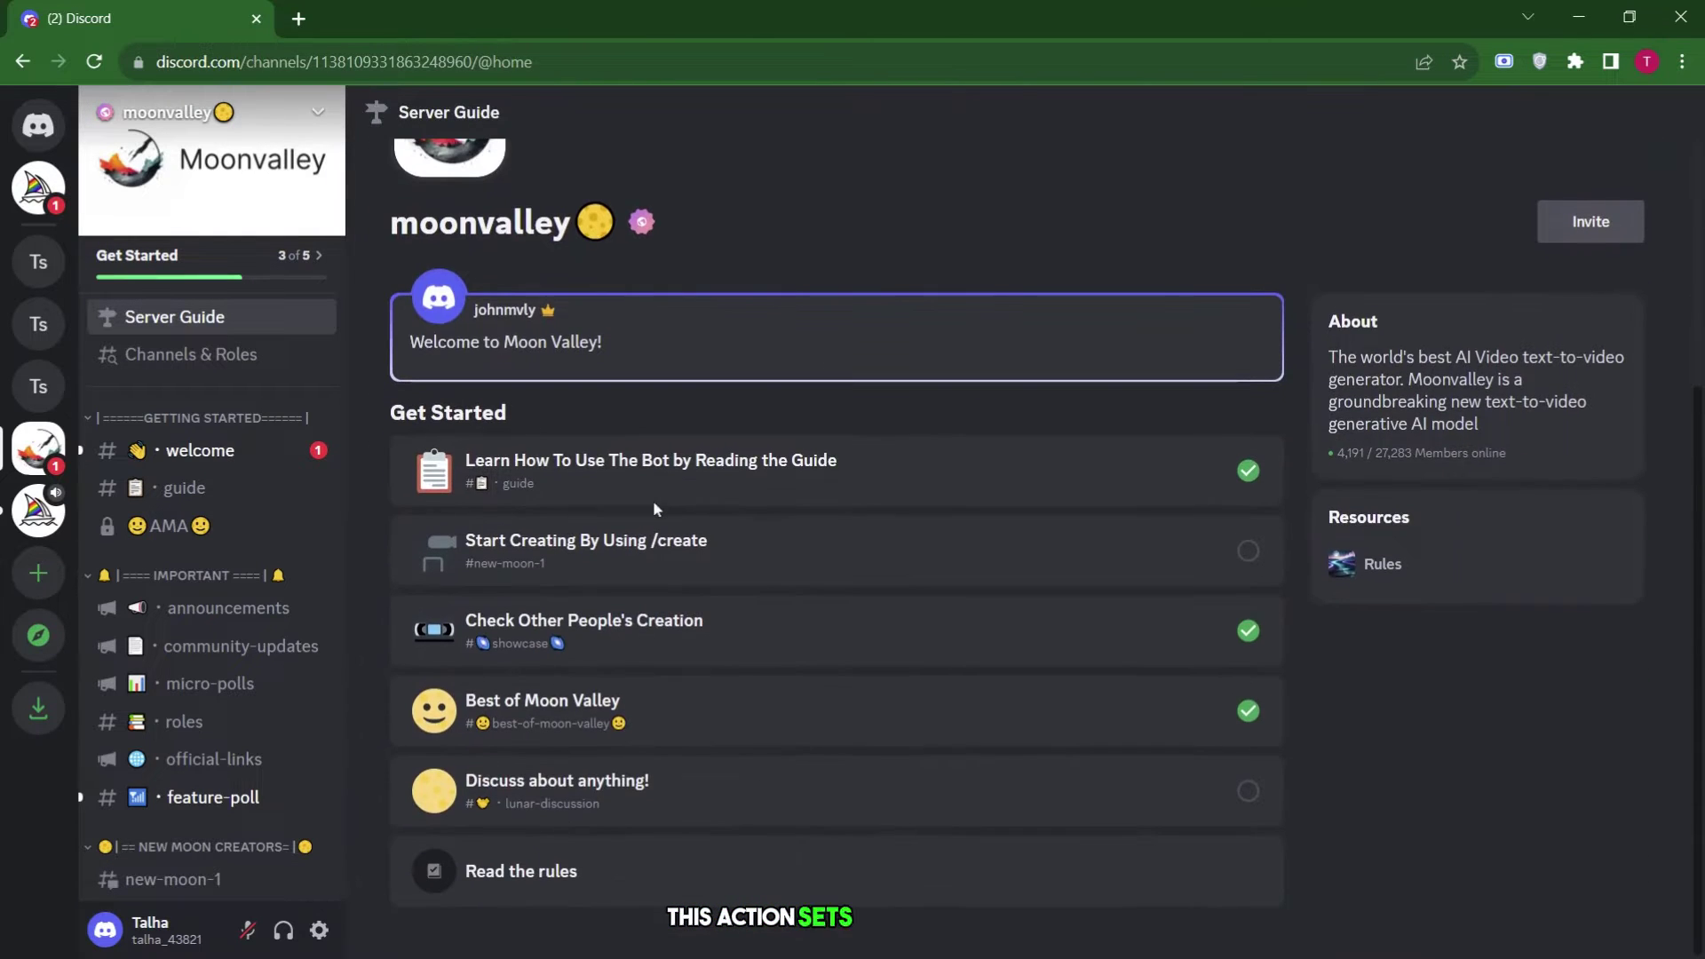
click(1107, 777)
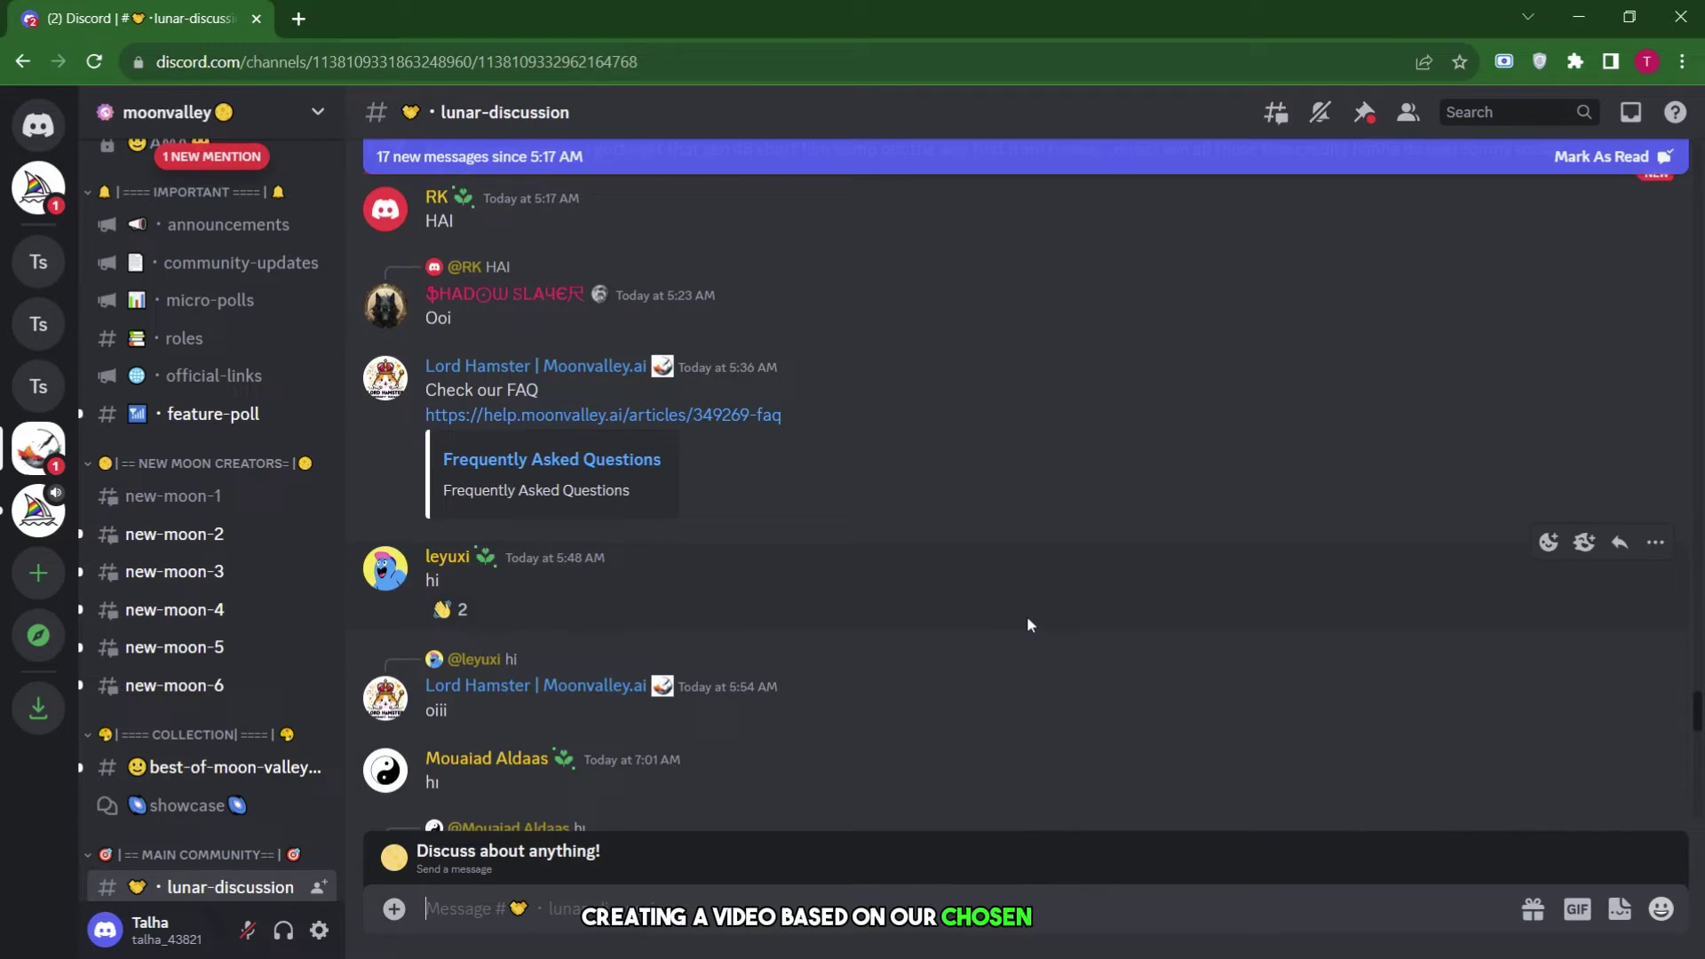
scroll(1026, 615, down, 15)
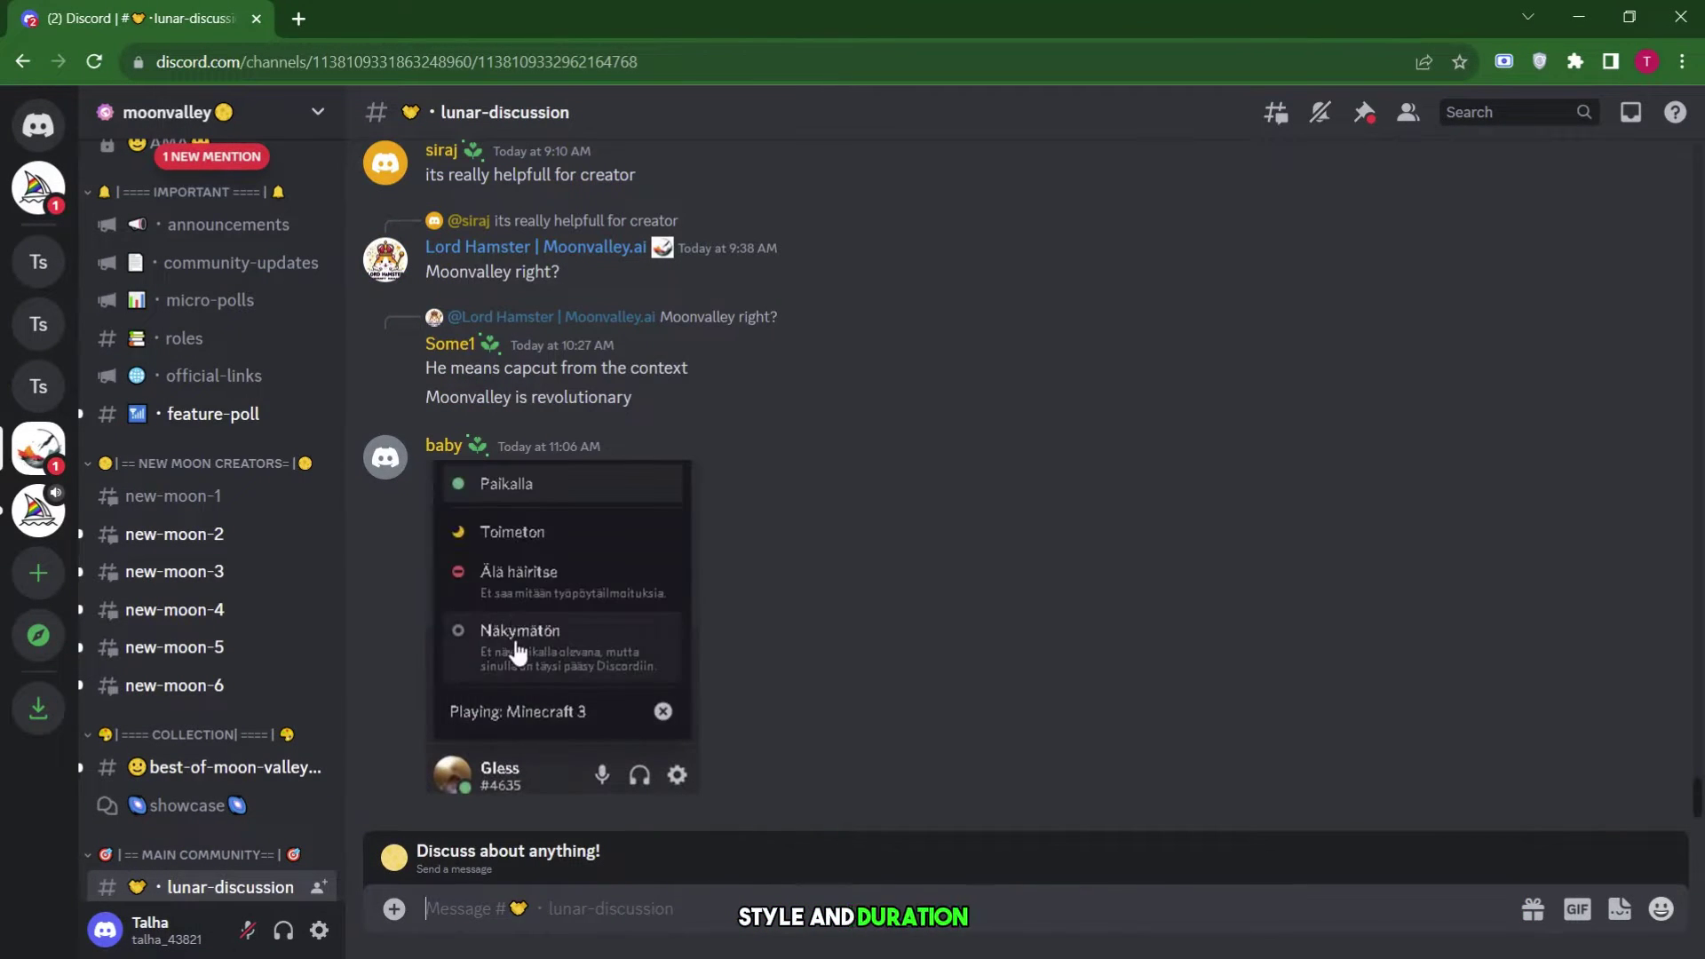
text(hi)
key(Return)
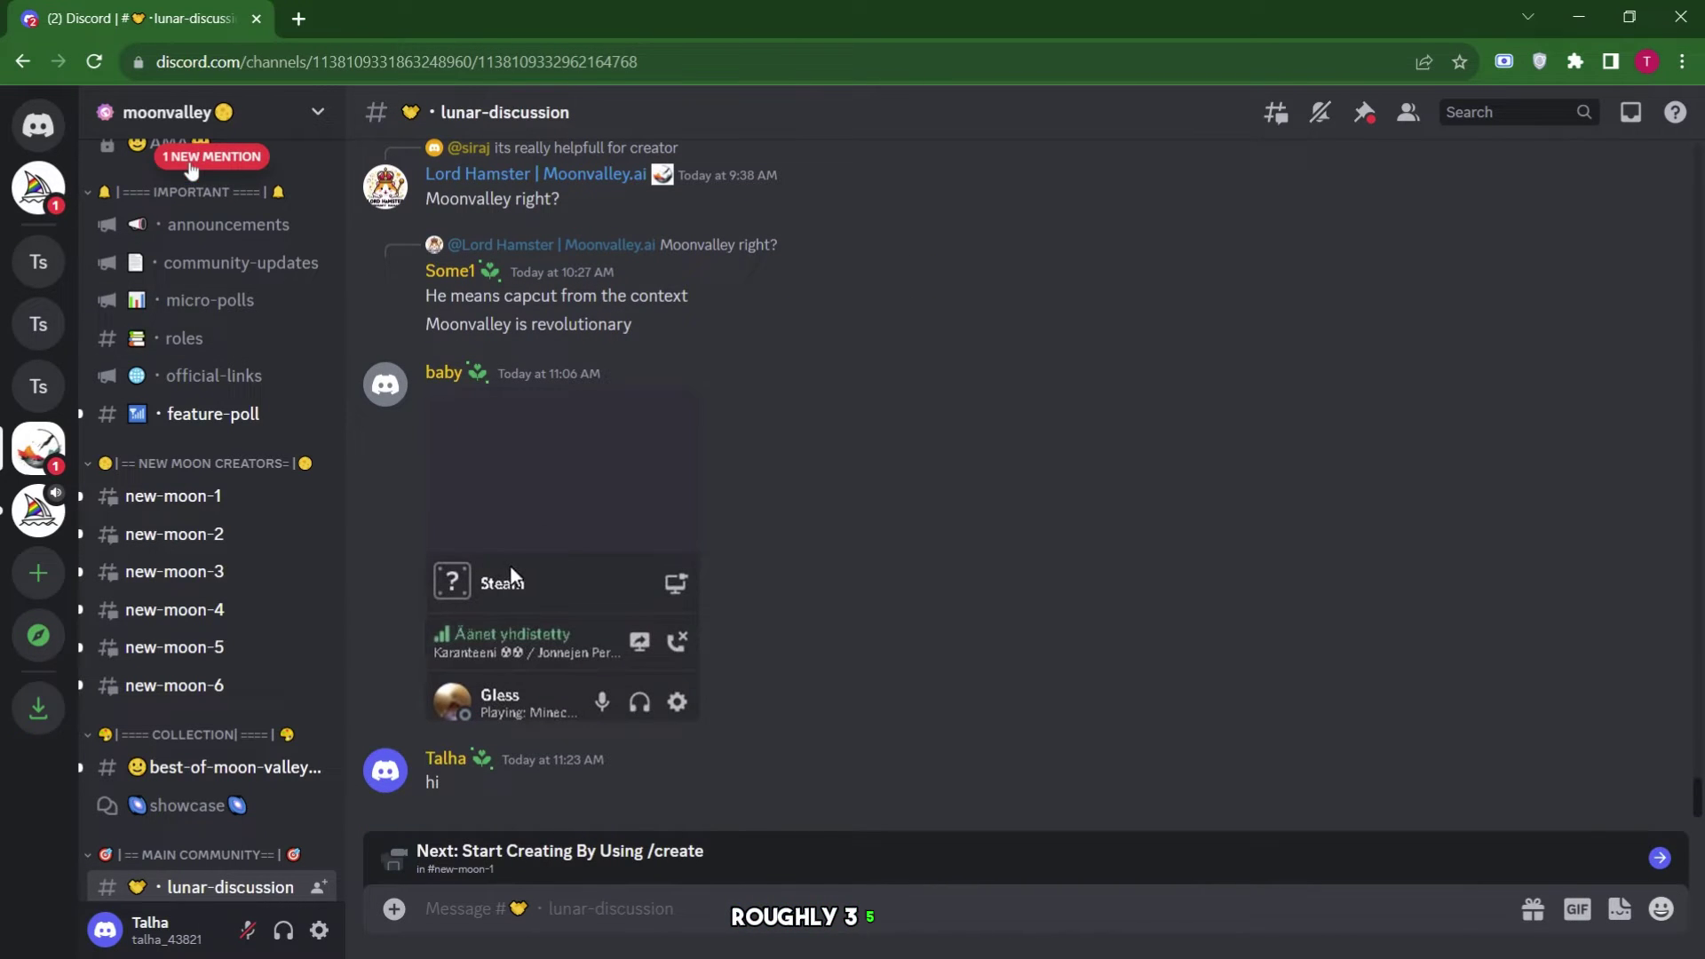
scroll(182, 483, up, 5)
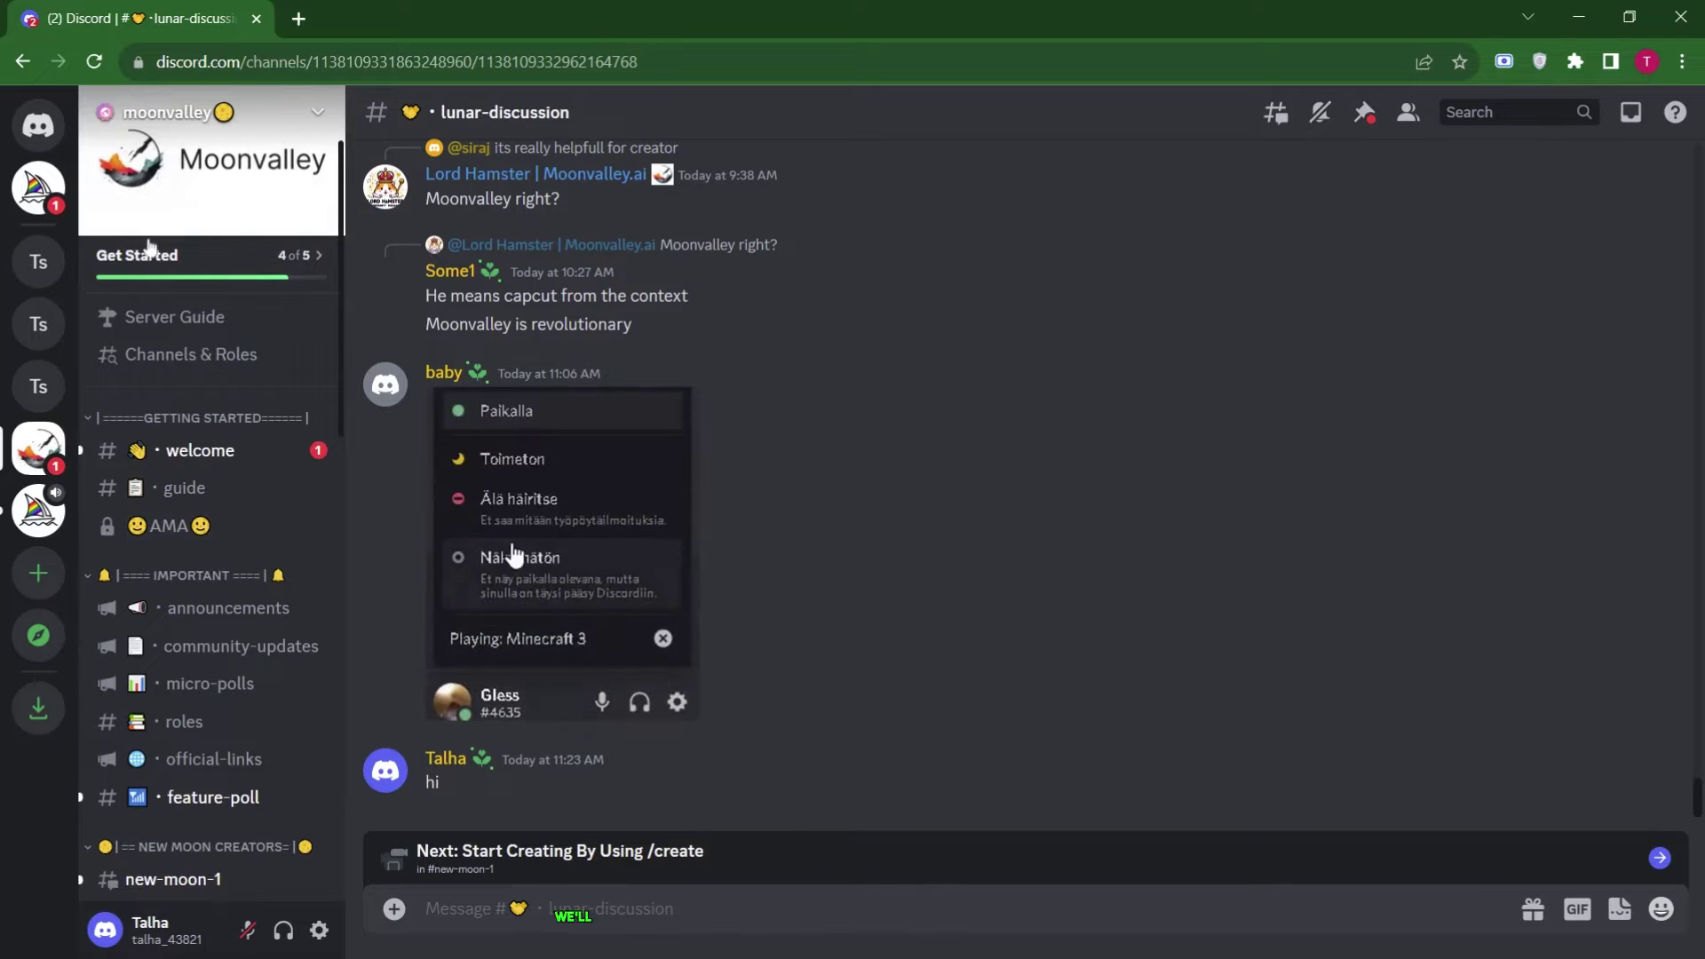
click(178, 317)
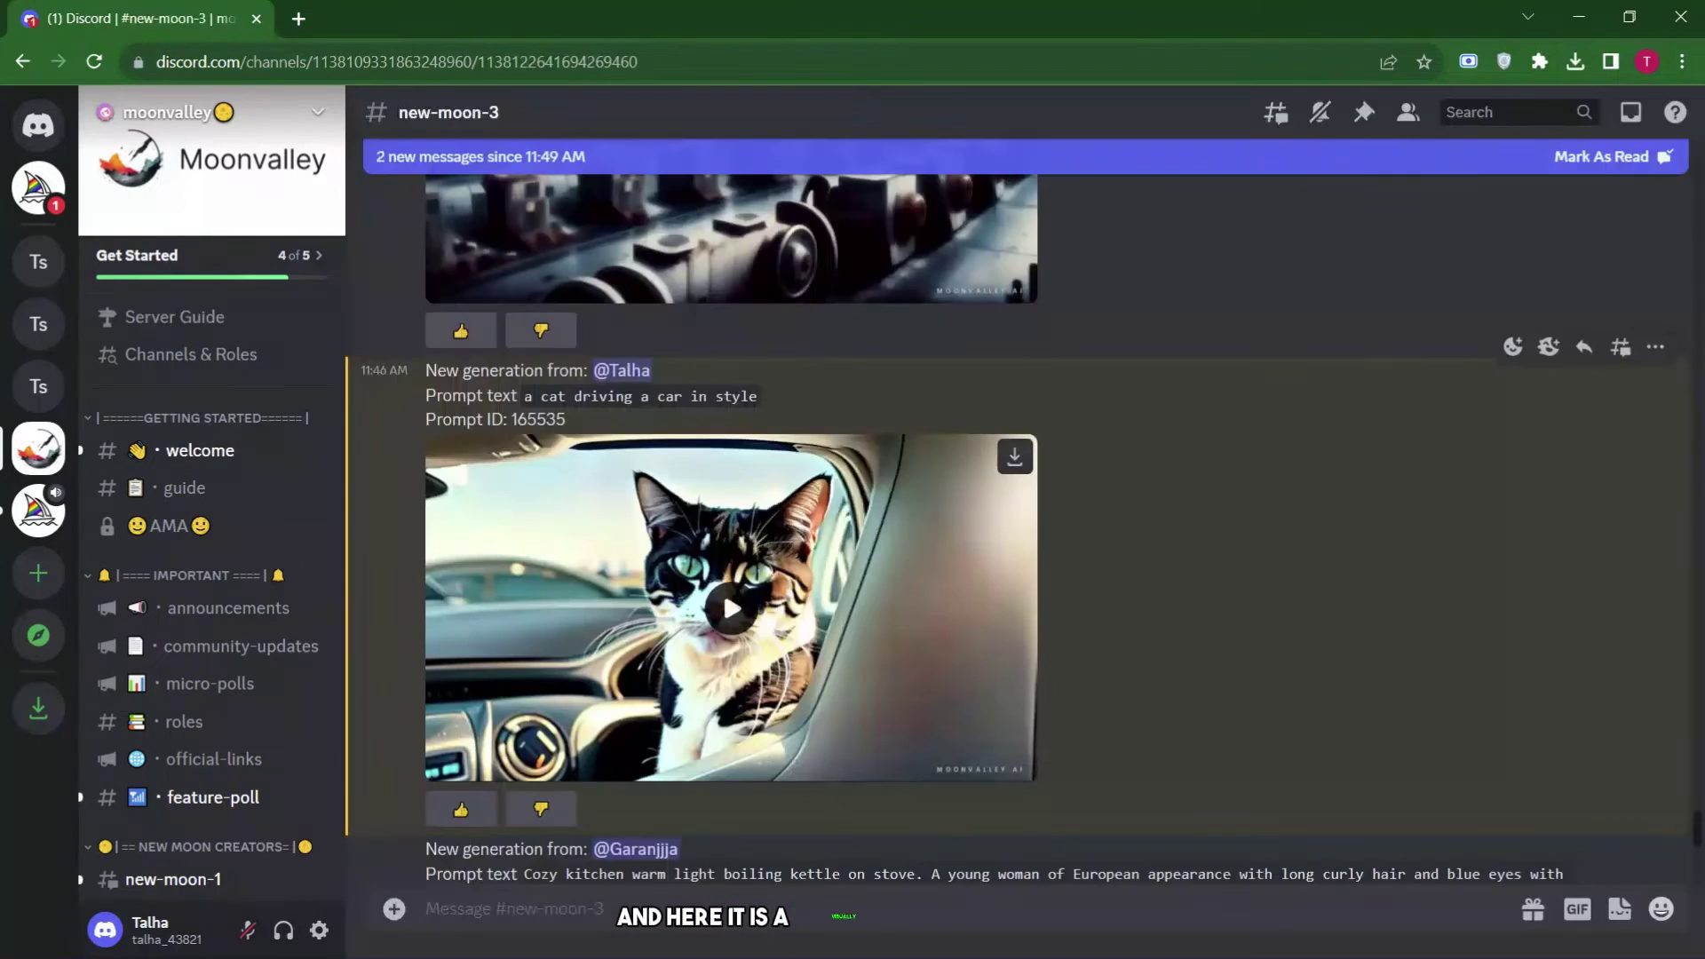
Step: Play the generated video for the prompt "a cat driving a car in style" in the new-moon-3 channel
click(730, 608)
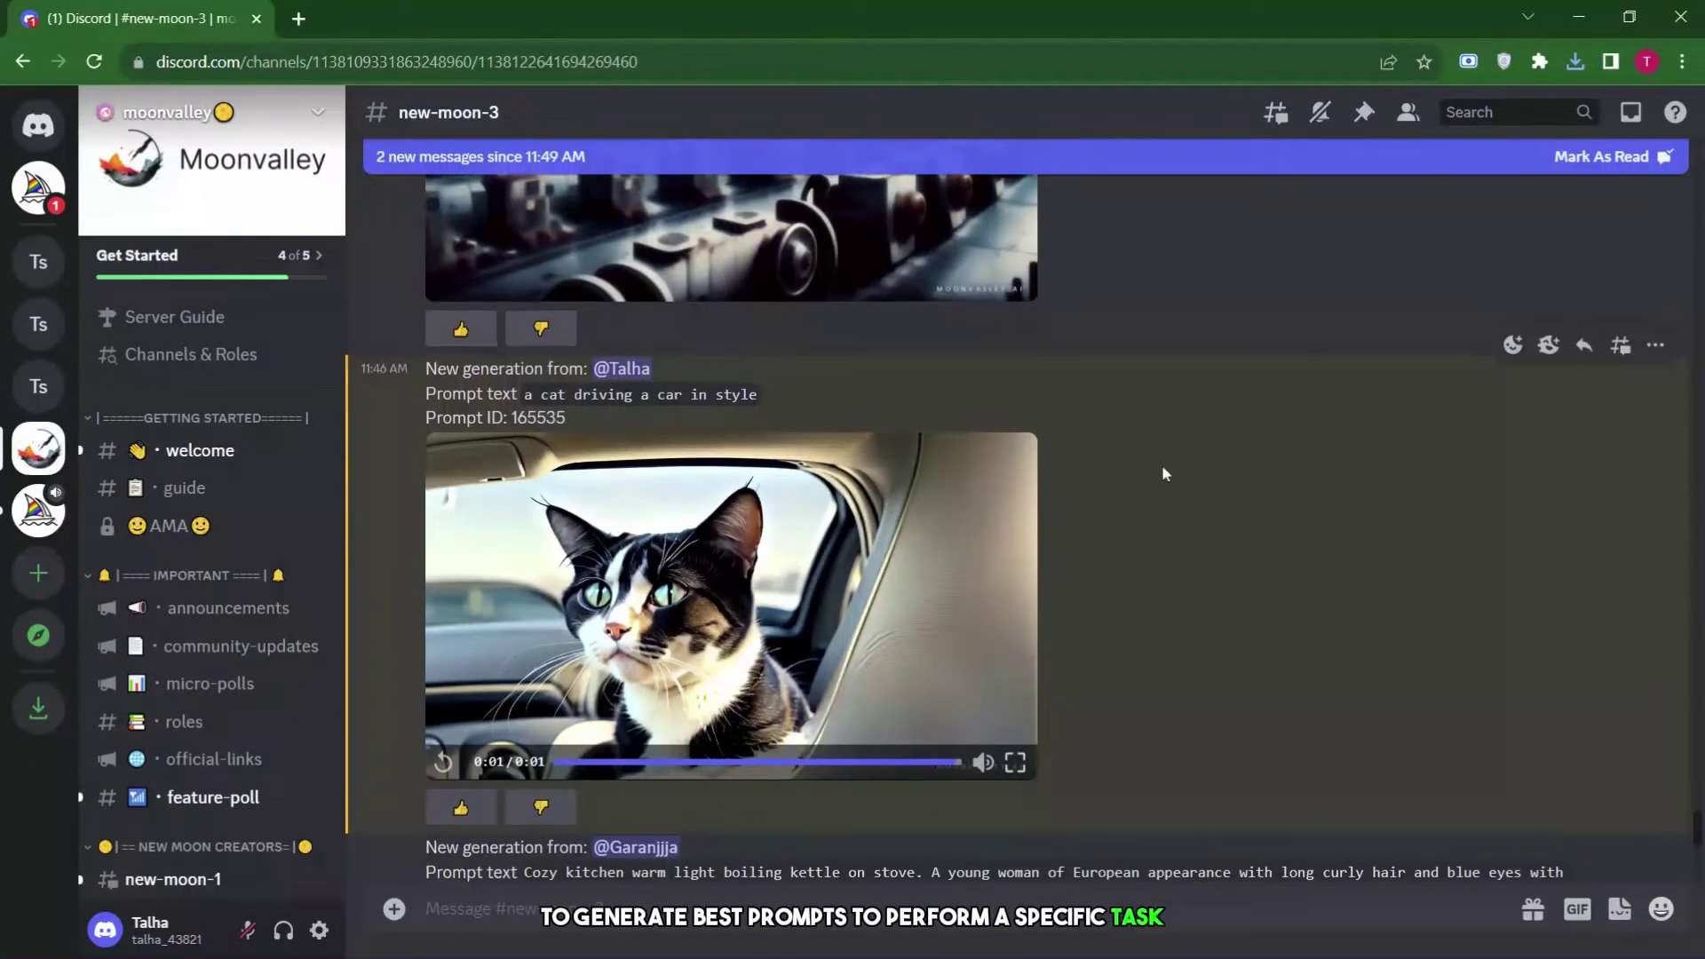
scroll(1161, 465, down, 3)
scroll(1161, 466, up, 3)
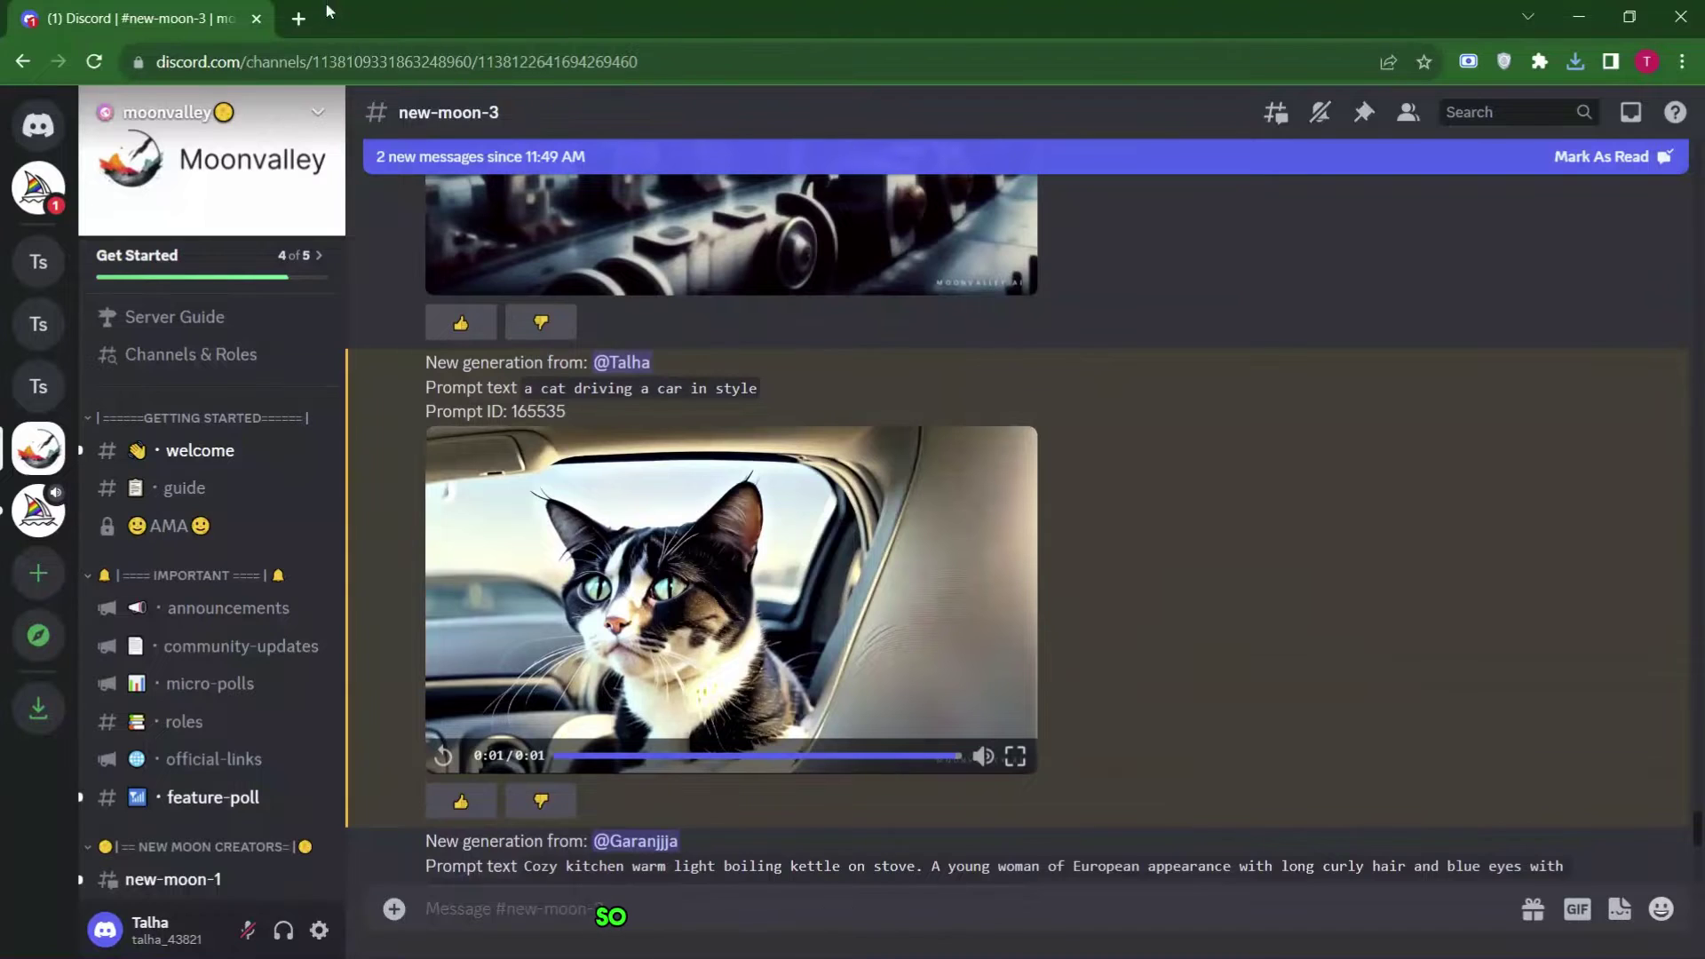
Step: Open chat.openai.com/auth/login in a new browser tab, log in to ChatGPT and dismiss the getting-started tips
click(300, 18)
text(chat.openai.com/auth/login)
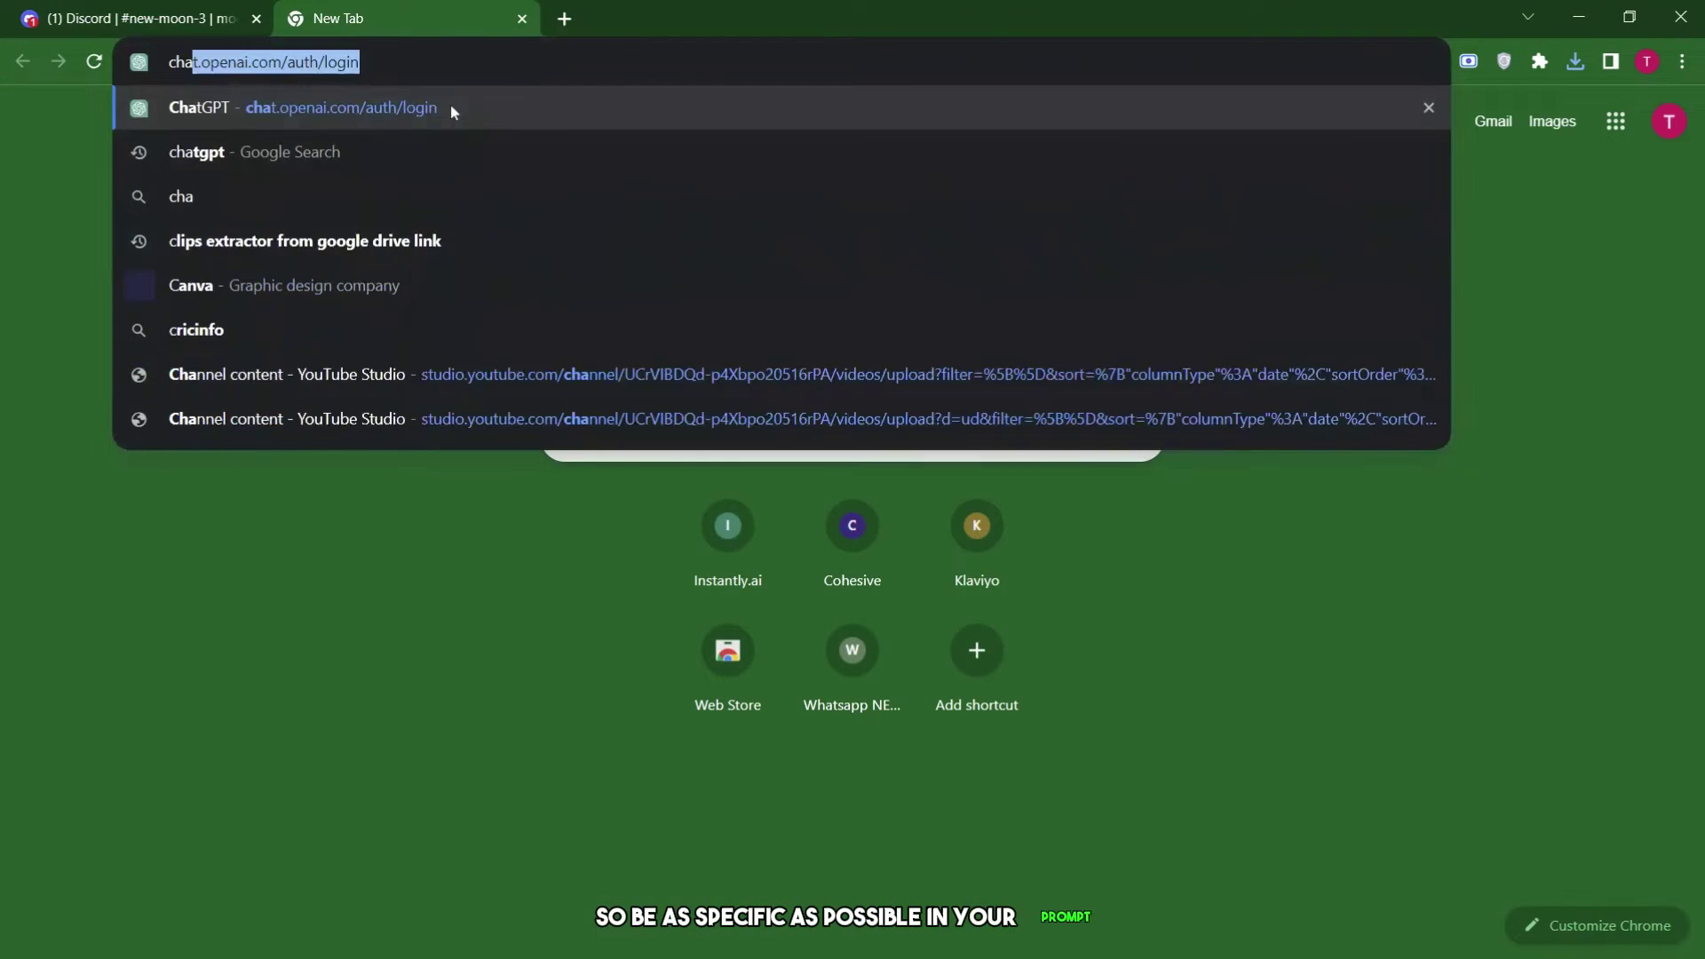
key(Right)
key(Return)
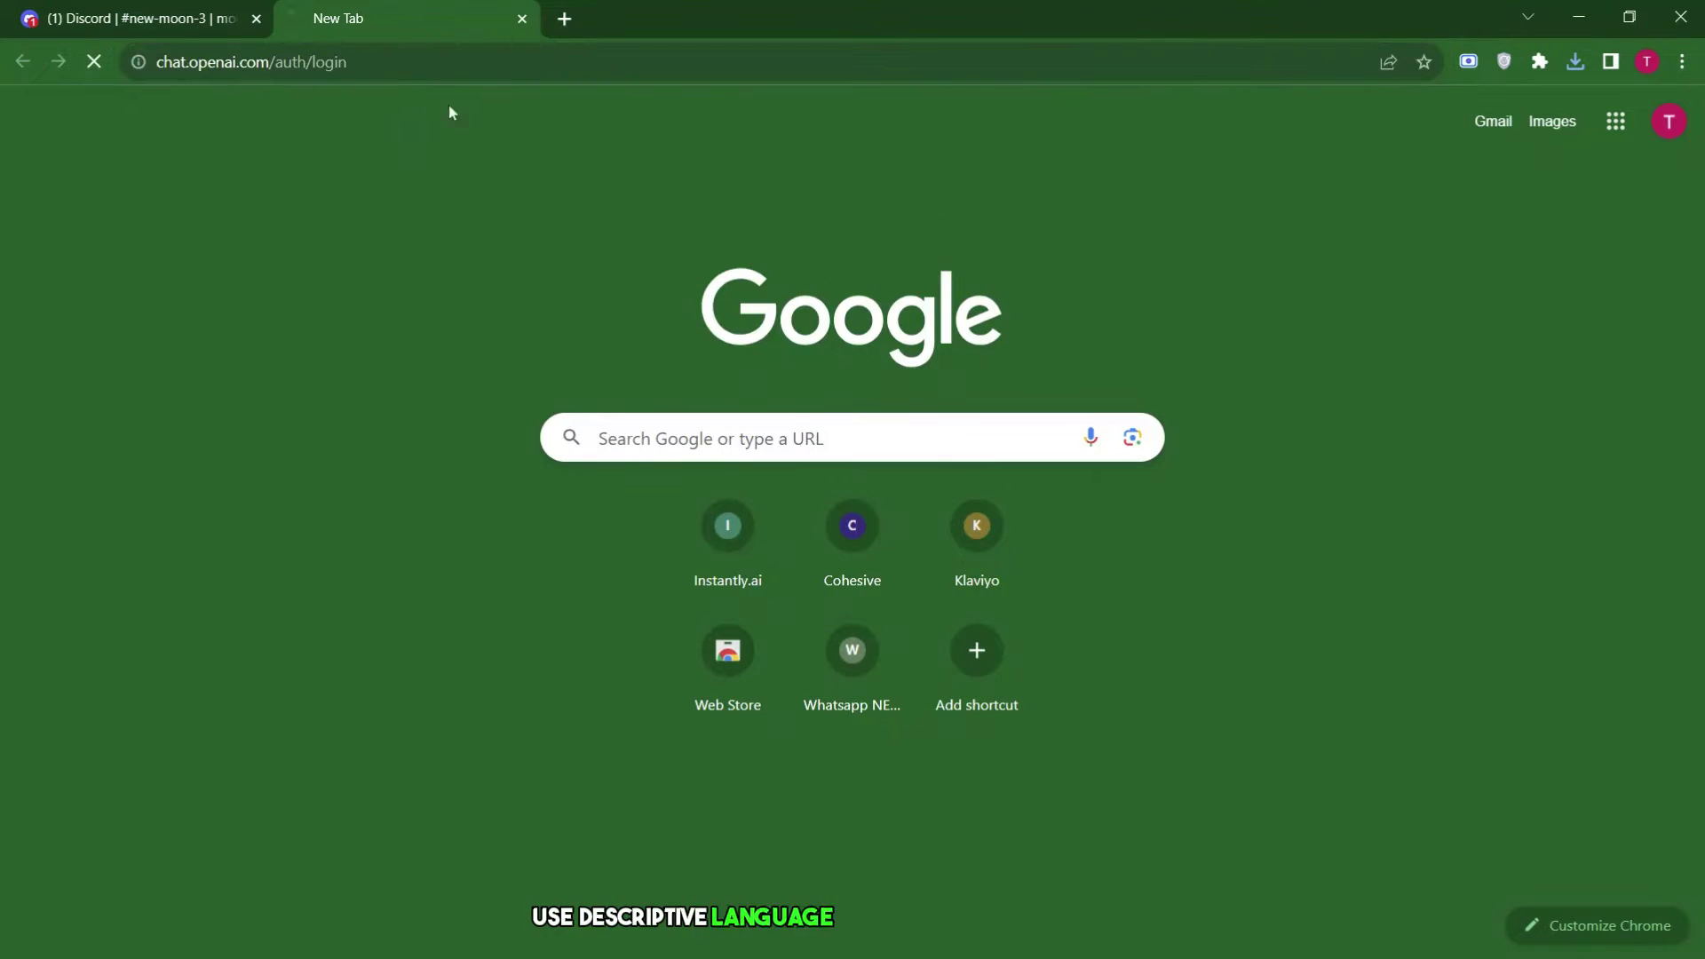
click(462, 62)
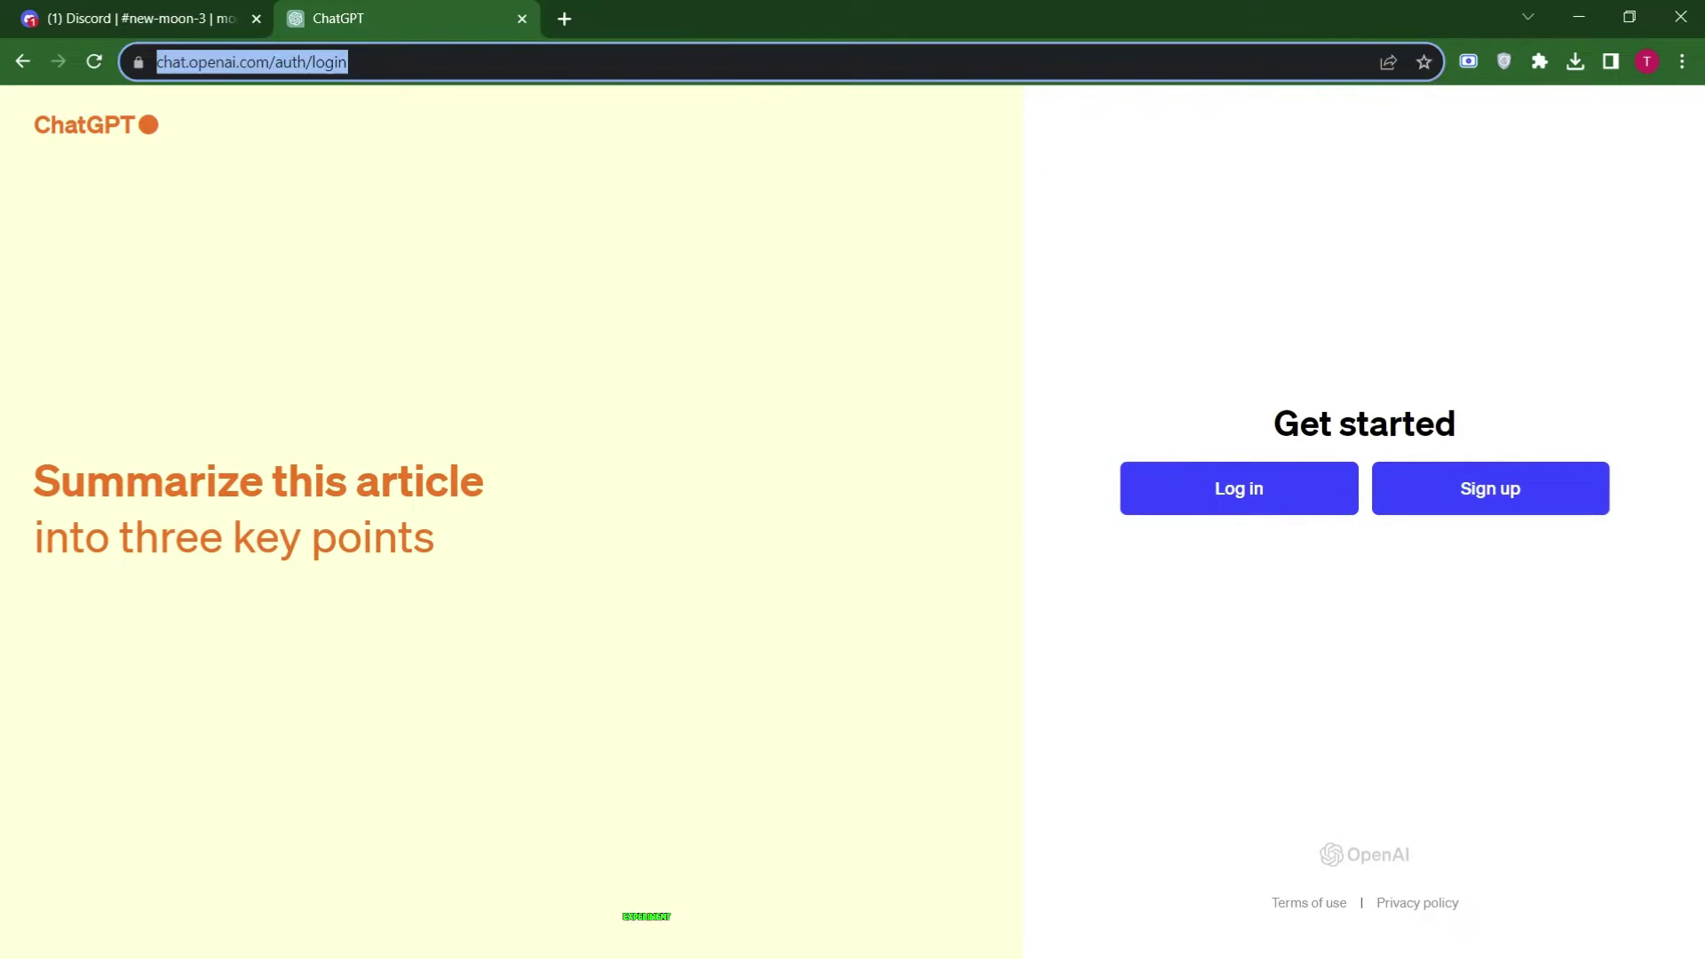
click(1303, 502)
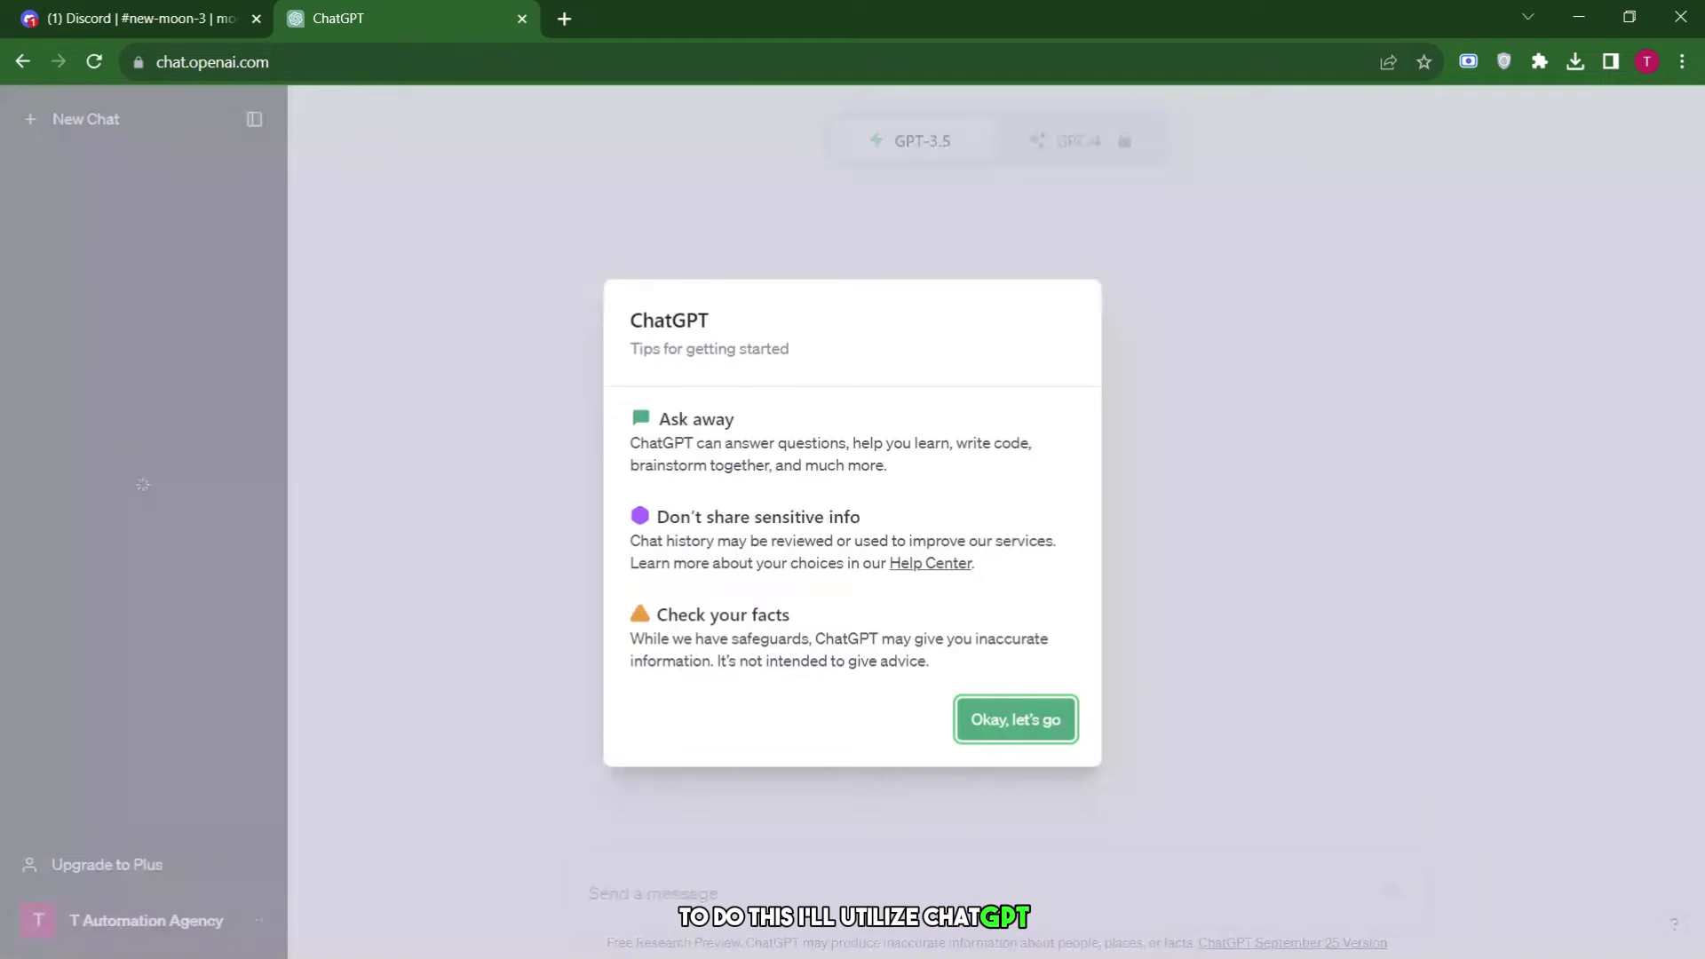
click(988, 724)
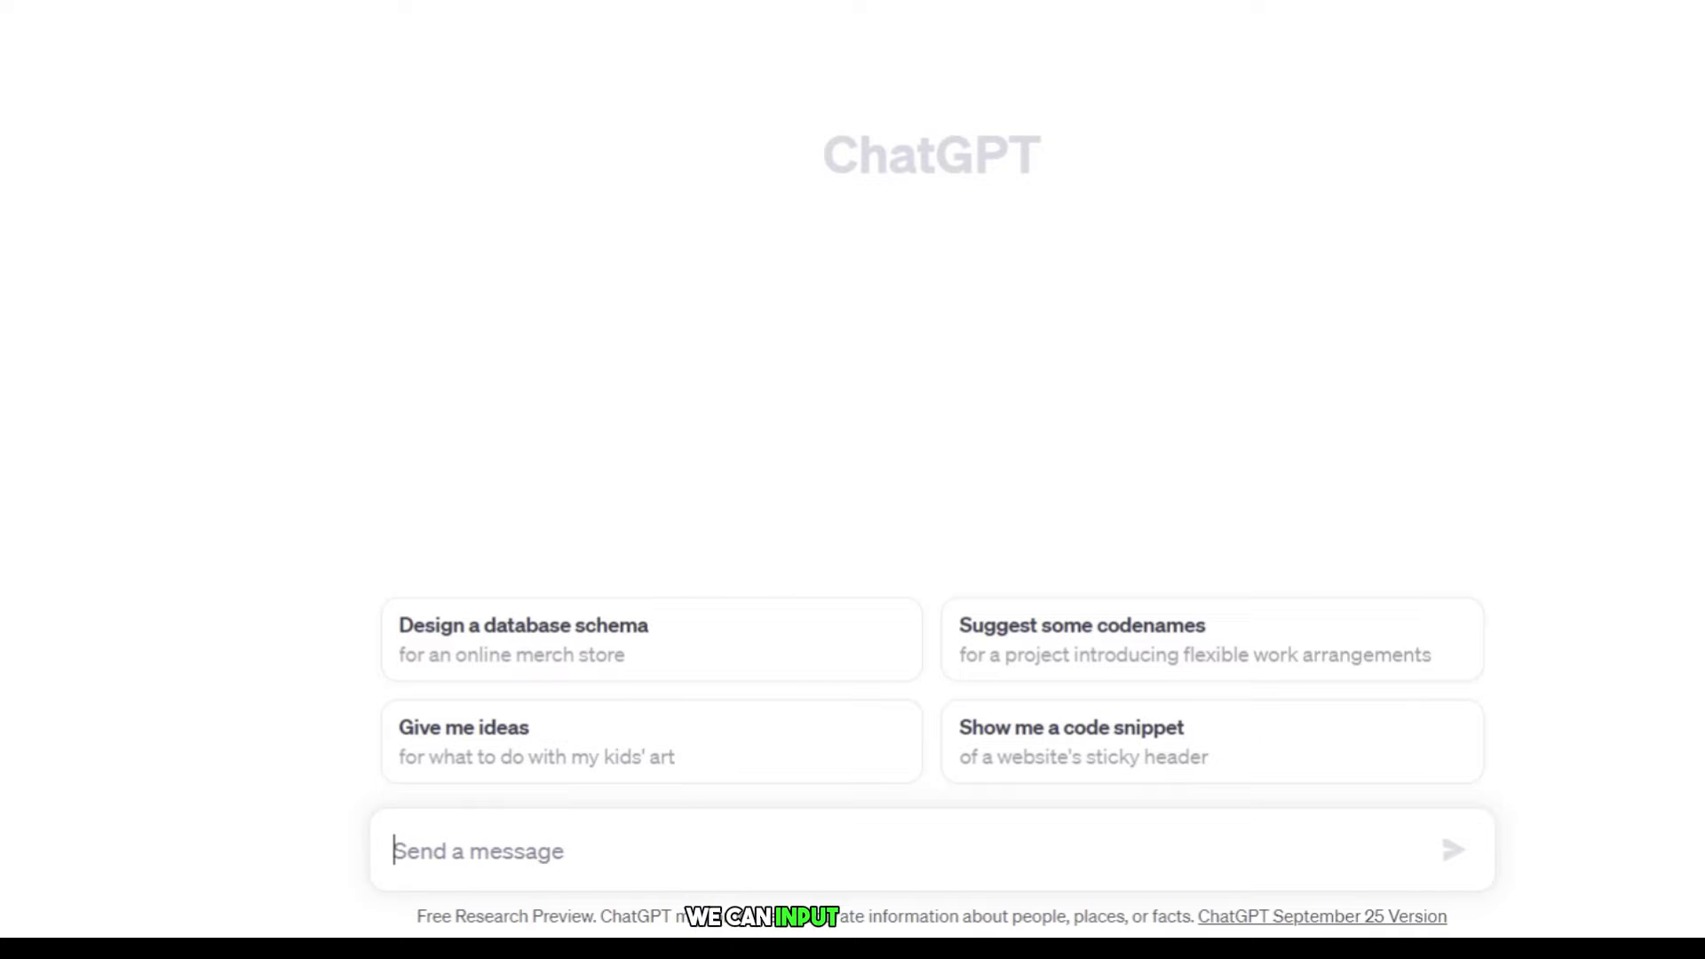
Step: Write the video idea in the ChatGPT message: "a cat walks alongside a lady as she effortlessly places a bag on her shoulder, all captured in 4k"
text(a cat walks alongside a lady)
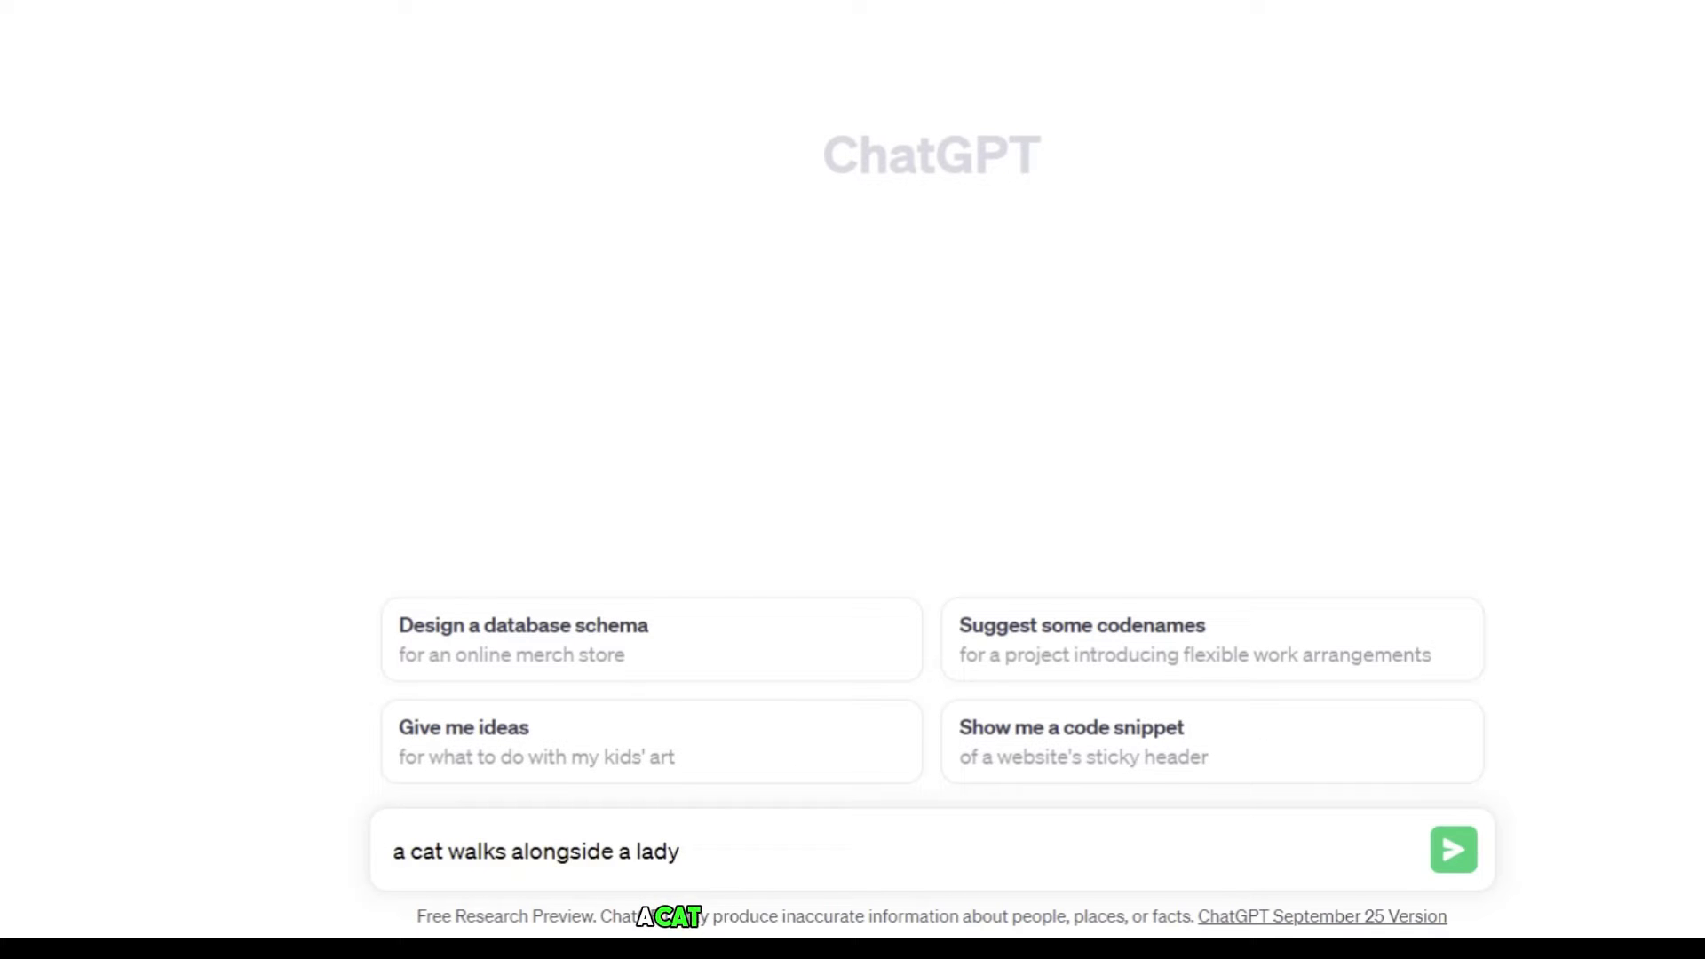
text( as she effortlessly places a bag on her shoulder)
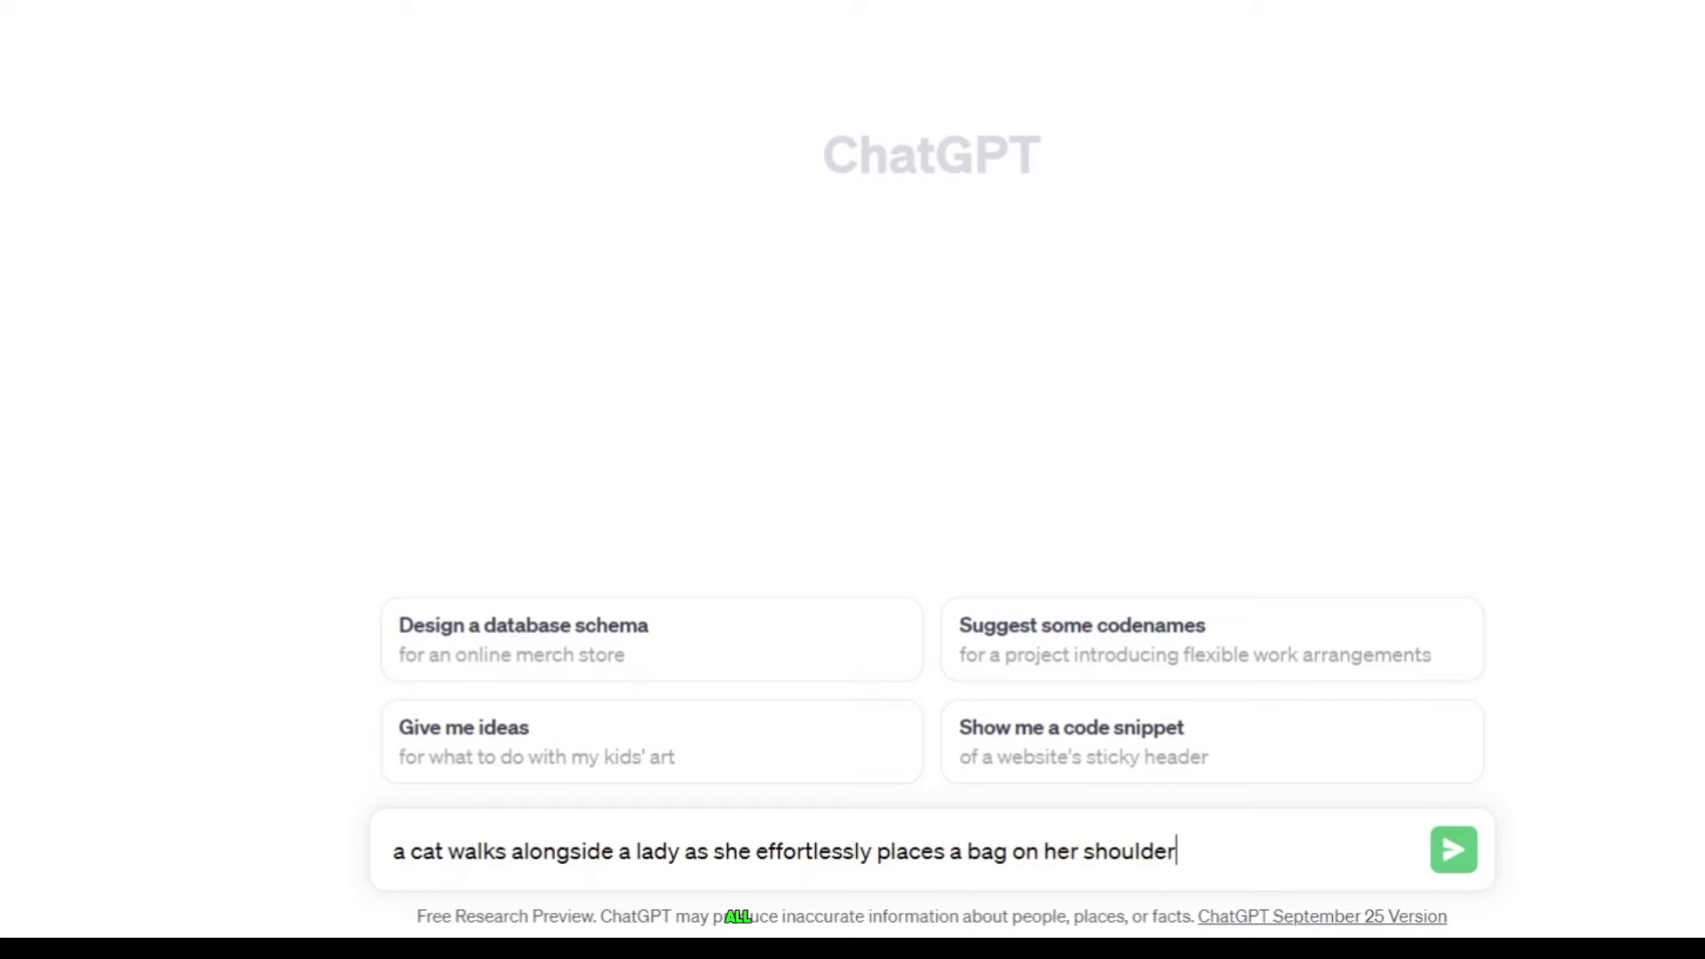
text(, all captured in 4k)
key(shift+Return)
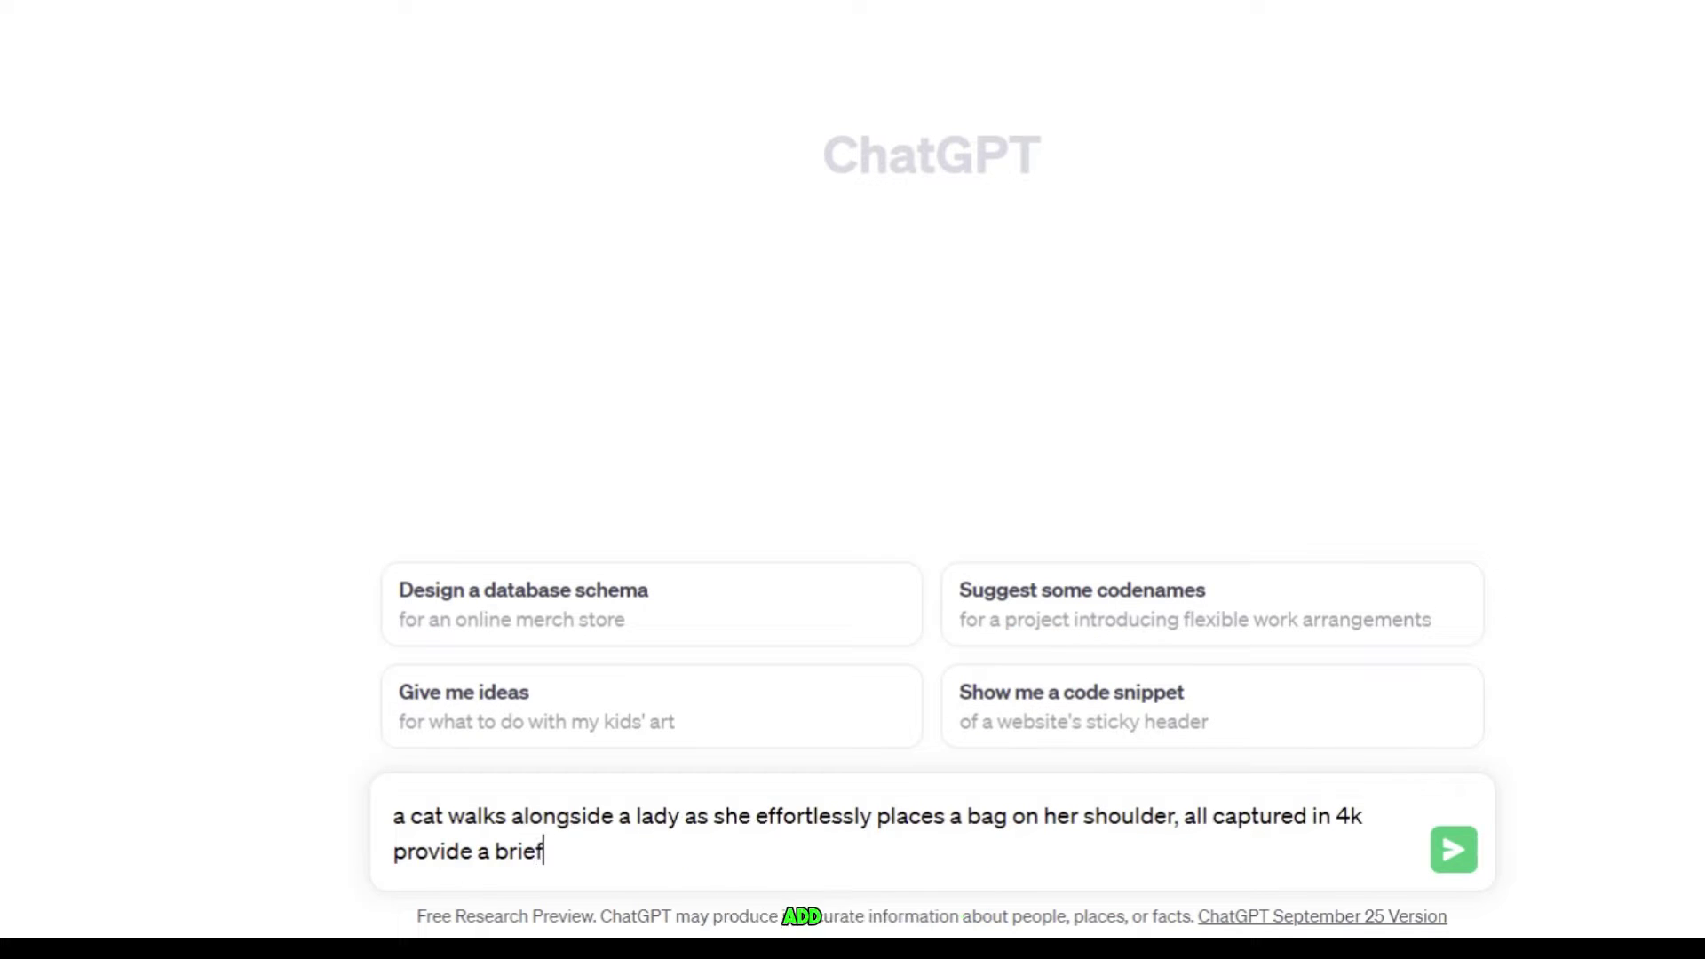
Step: Add the line "provide a brief and concise prompt by separating keywords with commas from my imaginative idea" and send the message
text(by separating keywor)
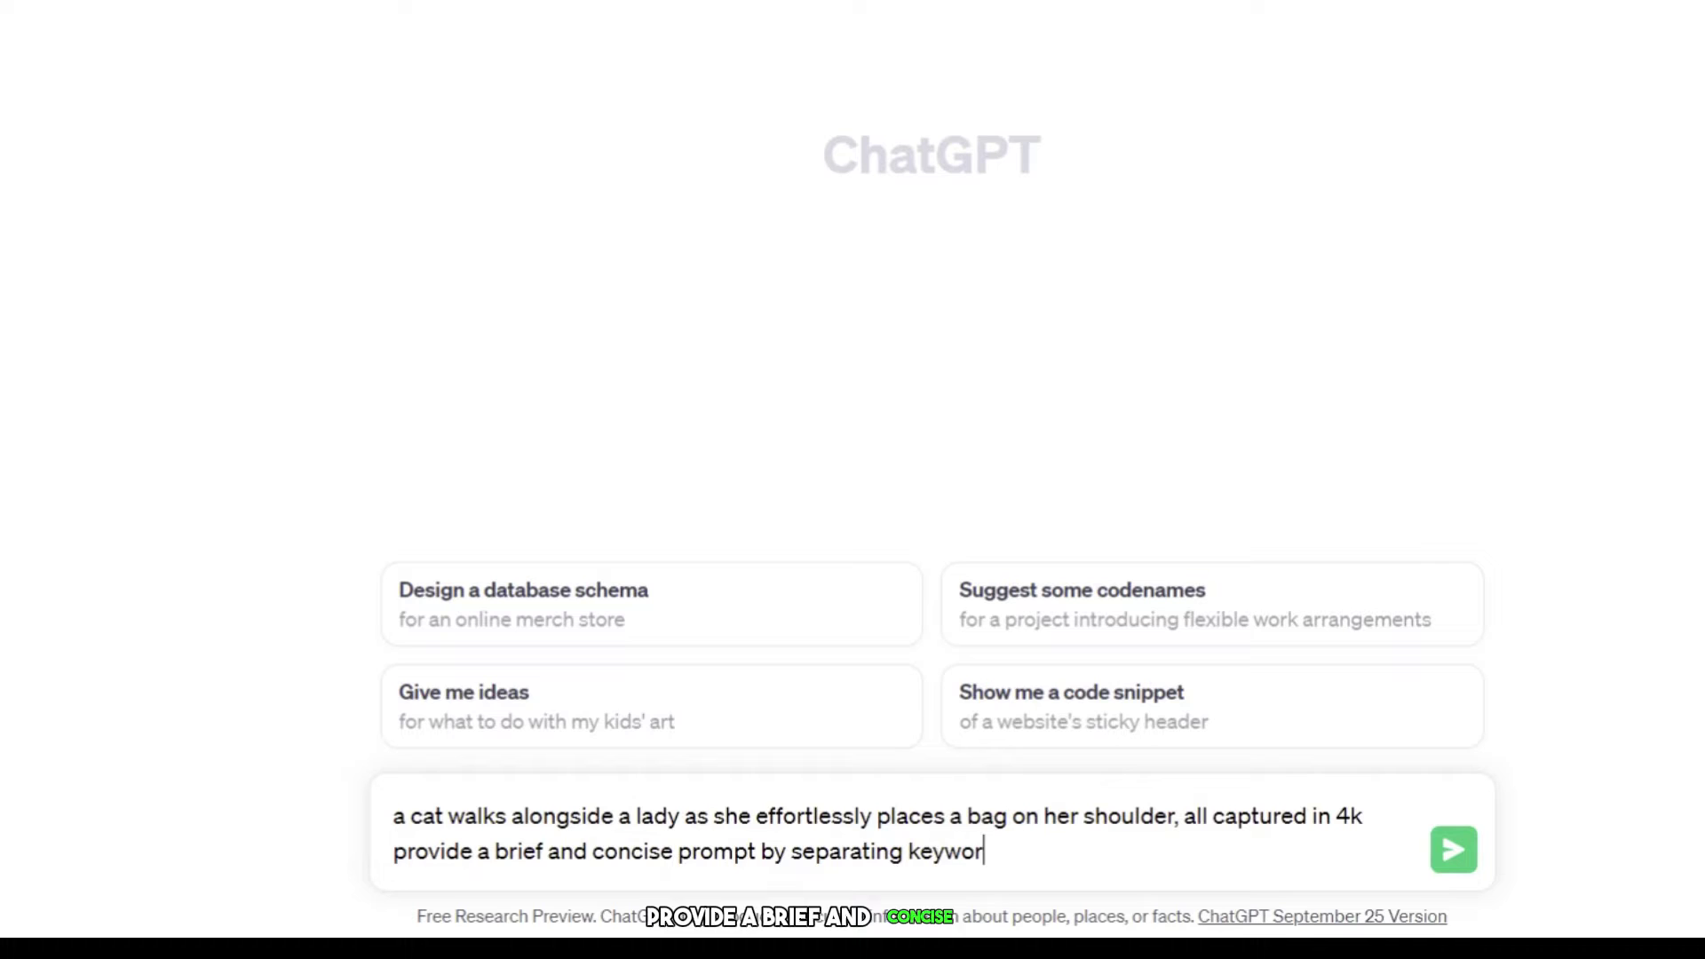
text(ds with commas from your)
key(BackSpace)
key(BackSpace)
key(BackSpace)
key(BackSpace)
key(BackSpace)
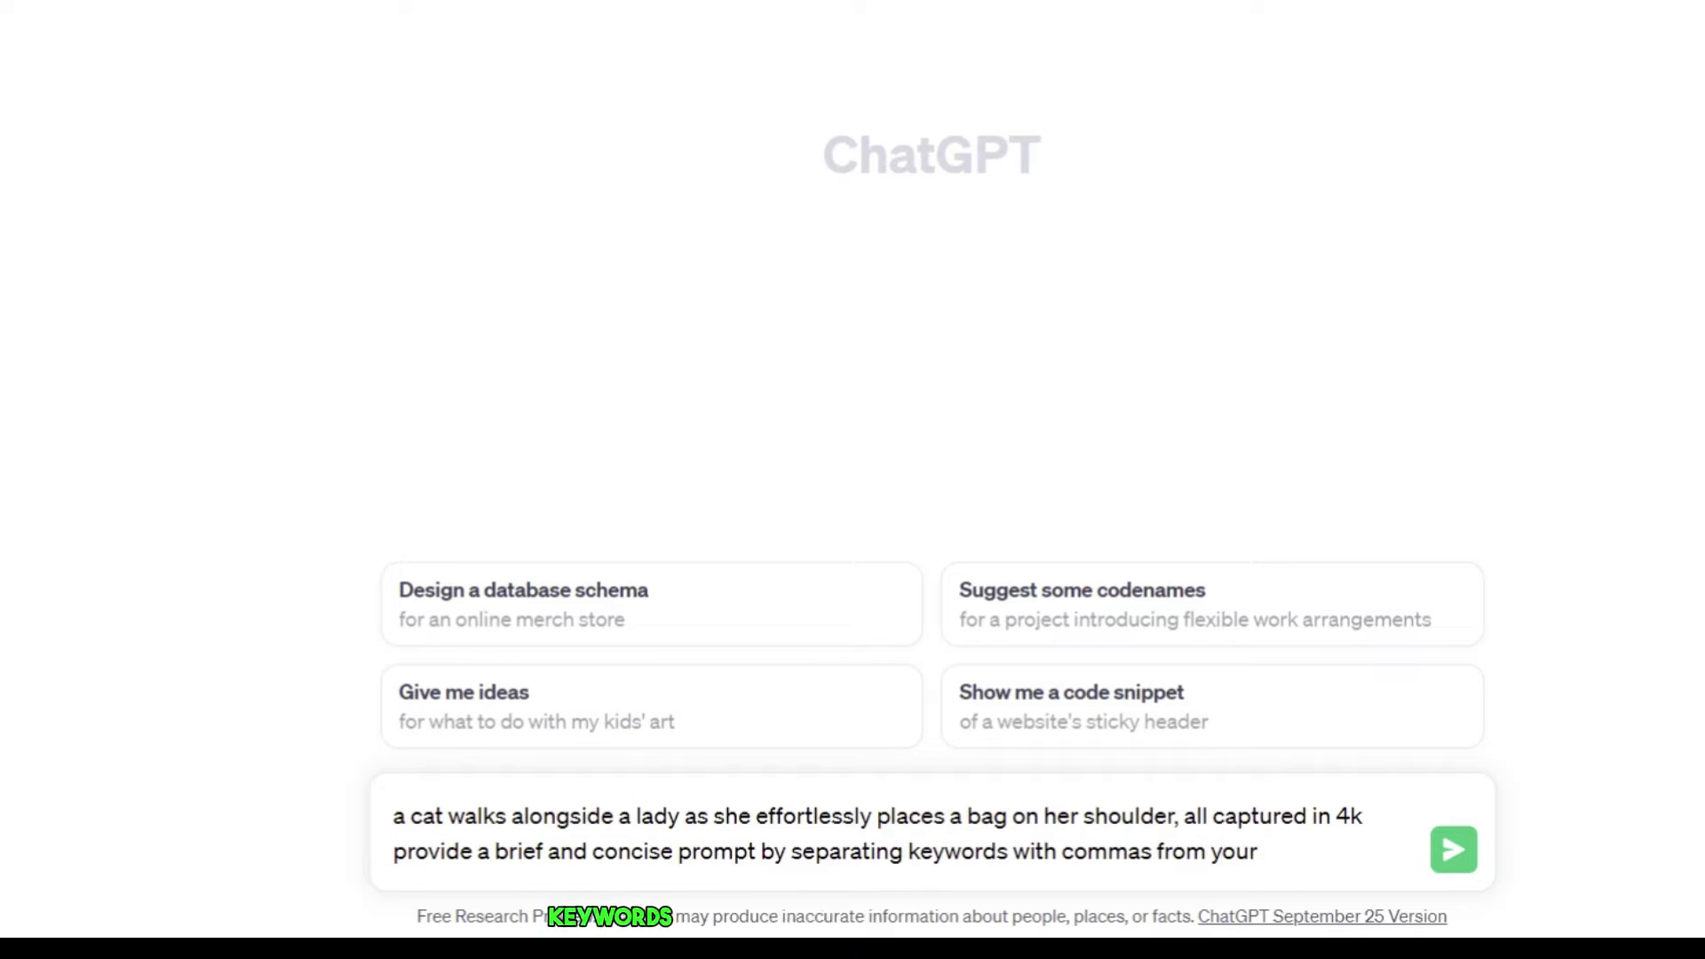
text(my concise prompt)
key(BackSpace)
key(BackSpace)
key(BackSpace)
key(BackSpace)
key(BackSpace)
key(BackSpace)
key(BackSpace)
key(BackSpace)
key(BackSpace)
key(BackSpace)
key(BackSpace)
key(BackSpace)
key(BackSpace)
key(BackSpace)
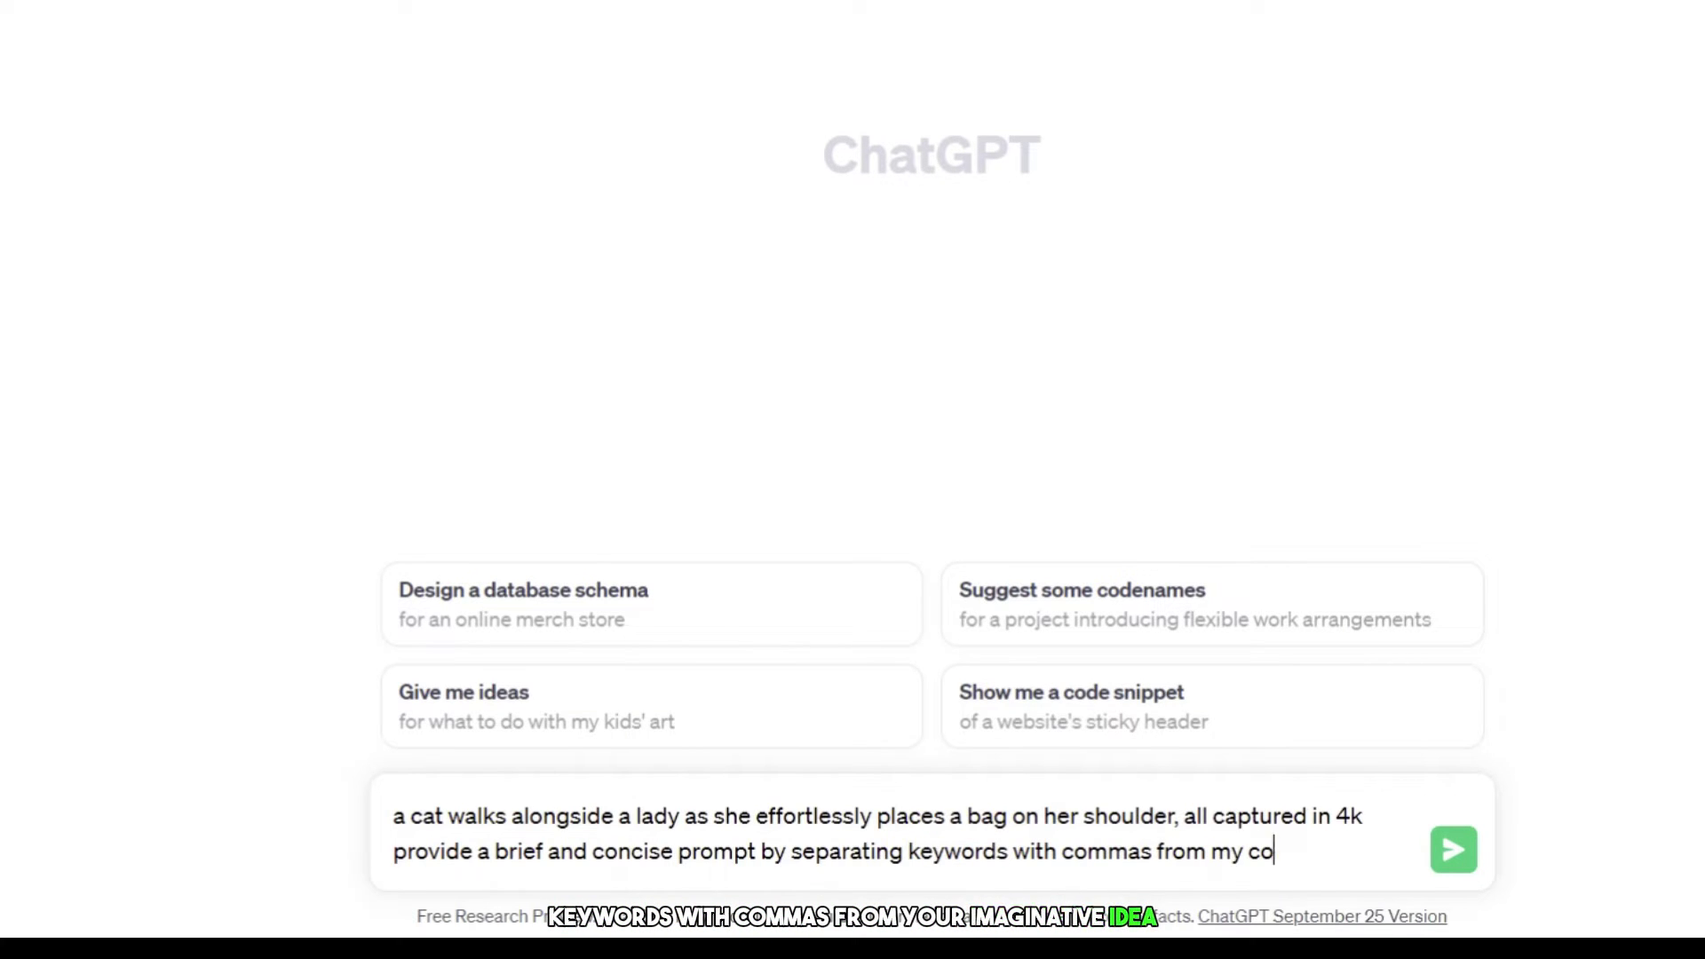
text(imaginative idea)
key(Return)
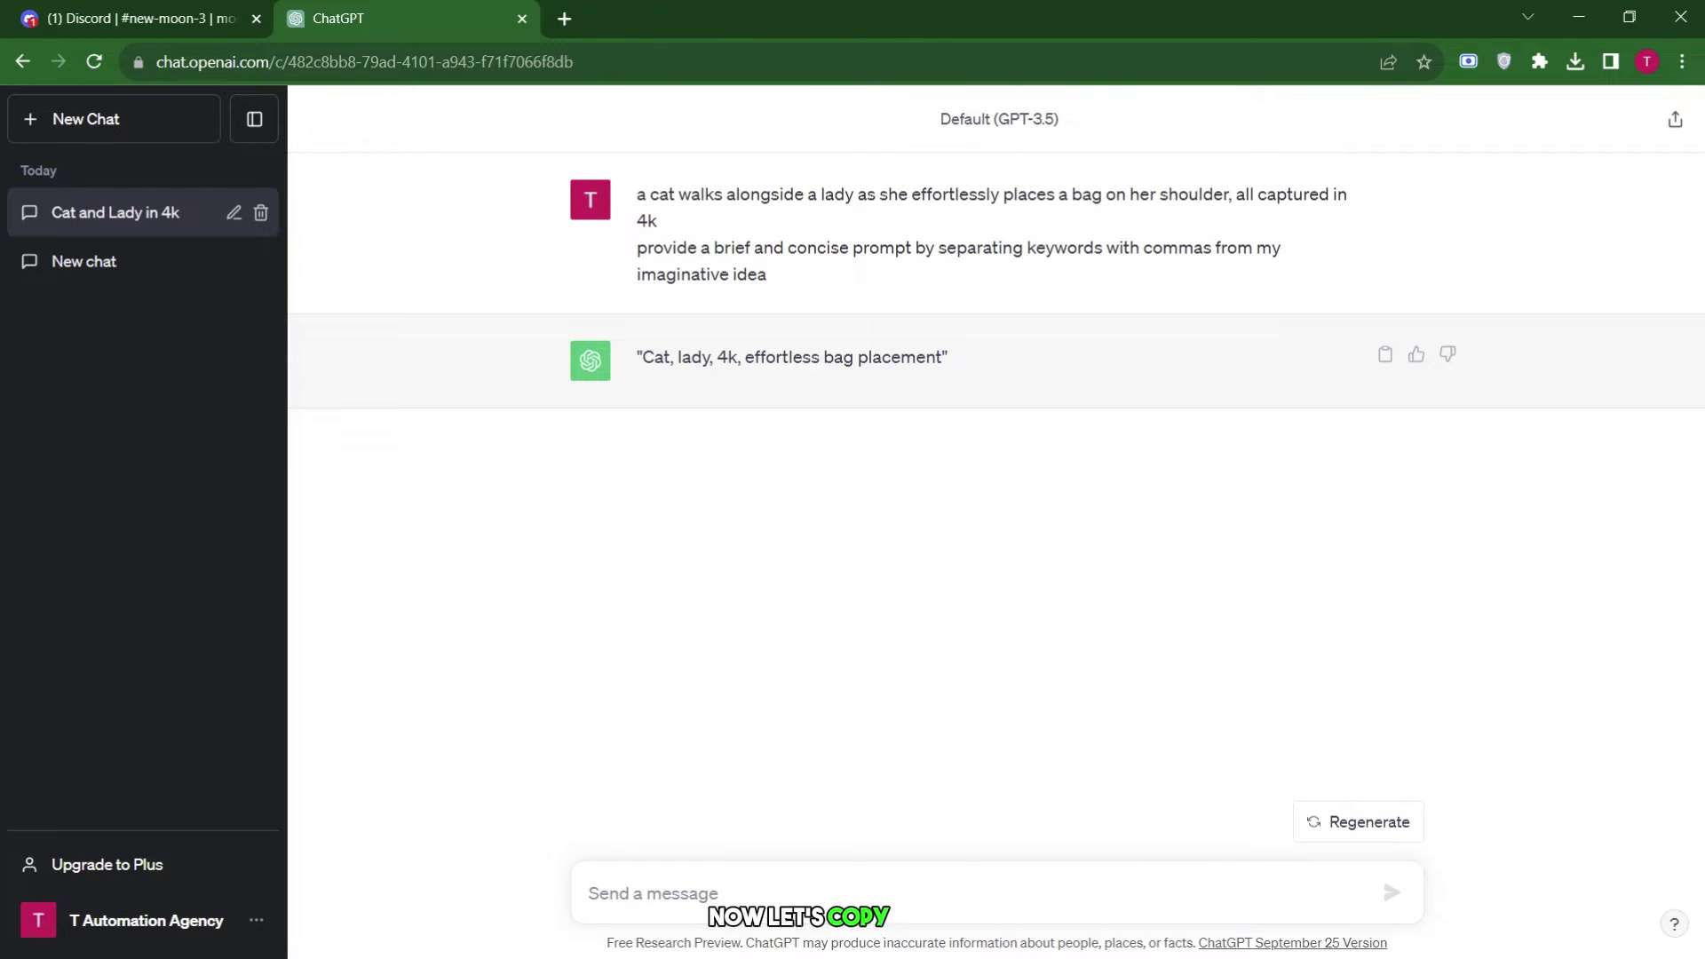
Step: Switch to Discord's new-moon-3 channel and start /create with ChatGPT's prompt "Cat, lady, 4k, effortless bag placement"
key(ctrl+1)
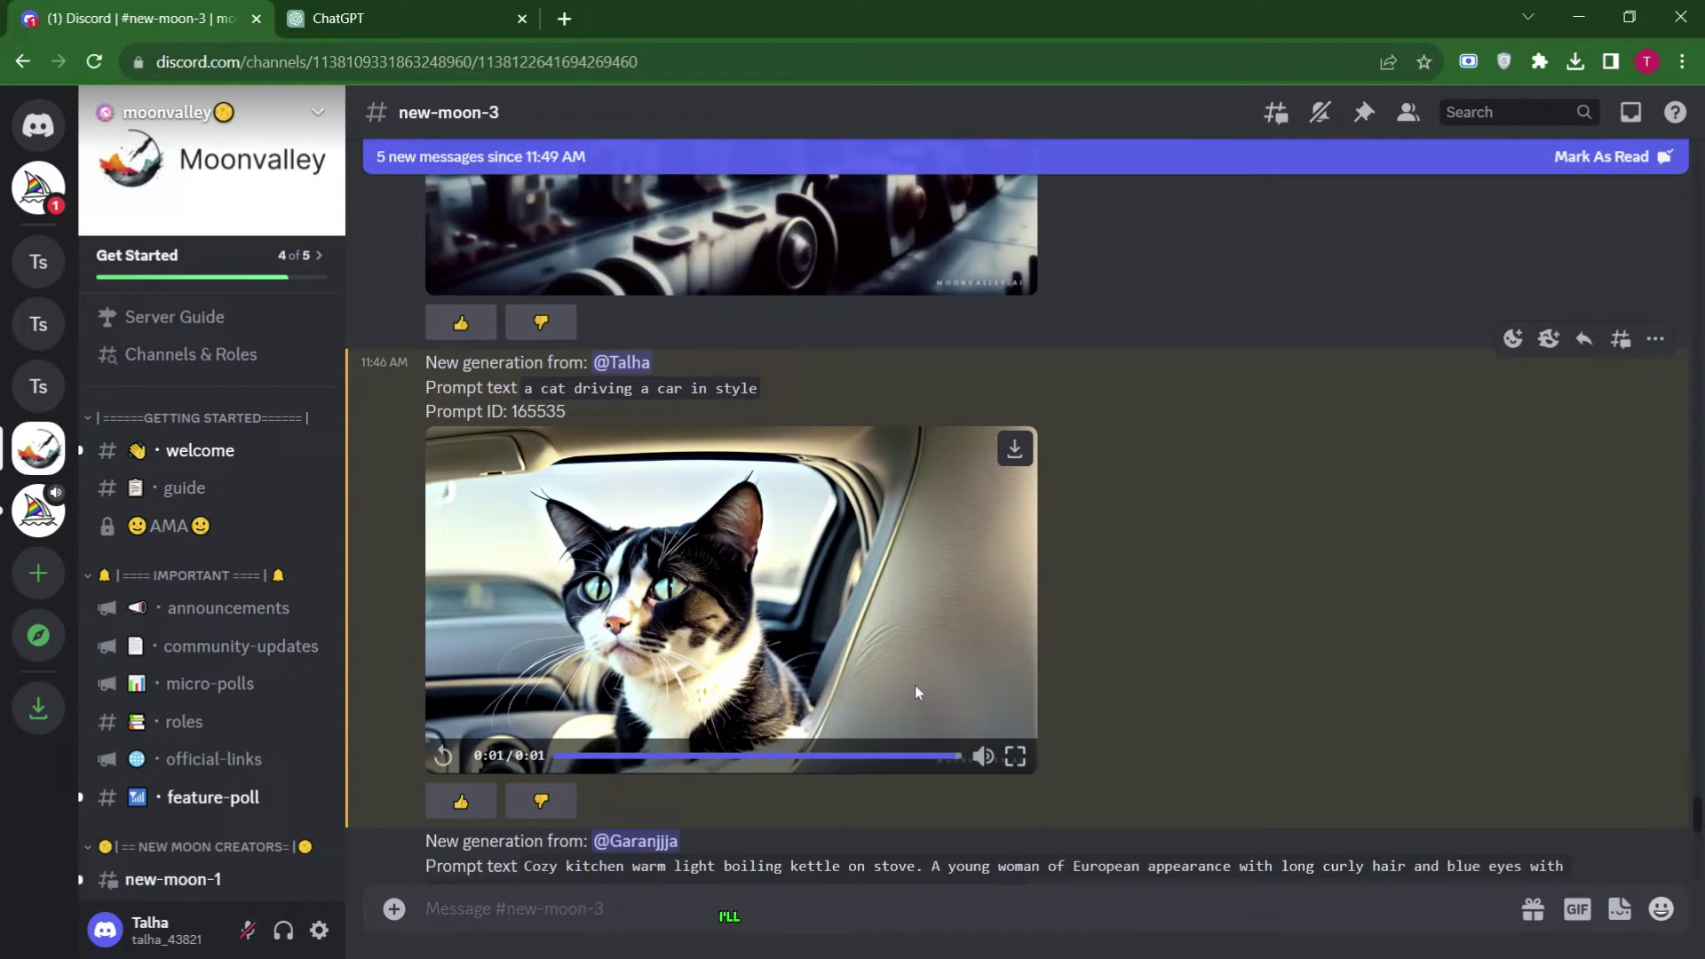
text(/creat)
click(582, 850)
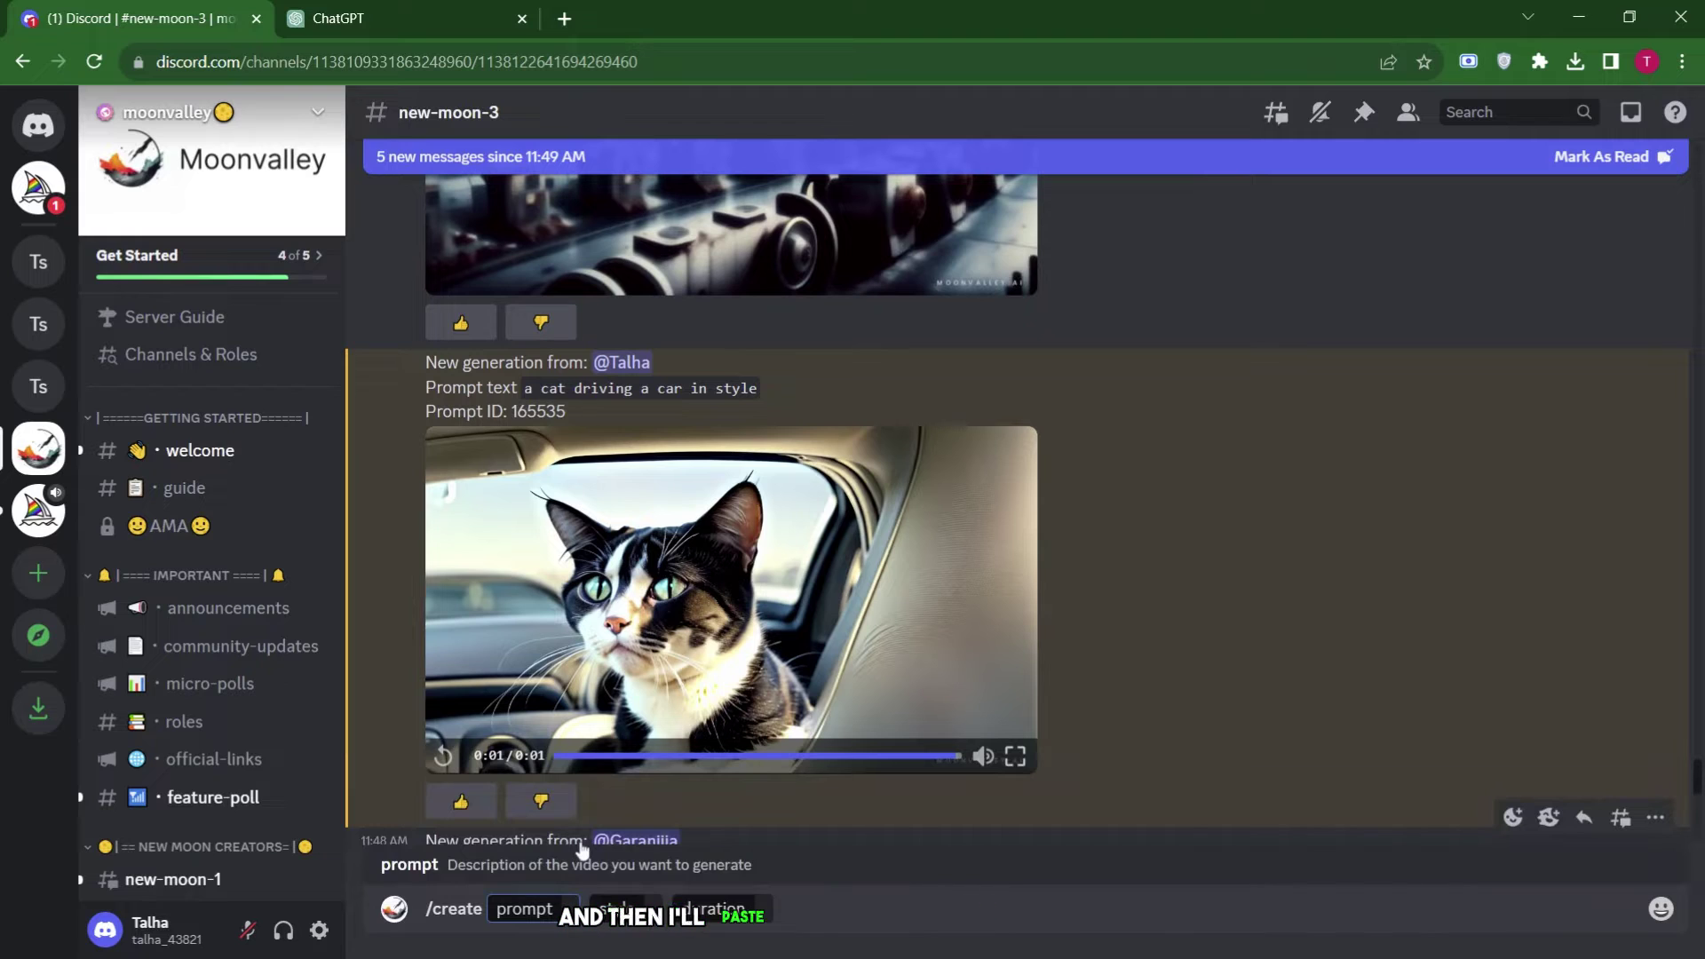
key(ctrl+v)
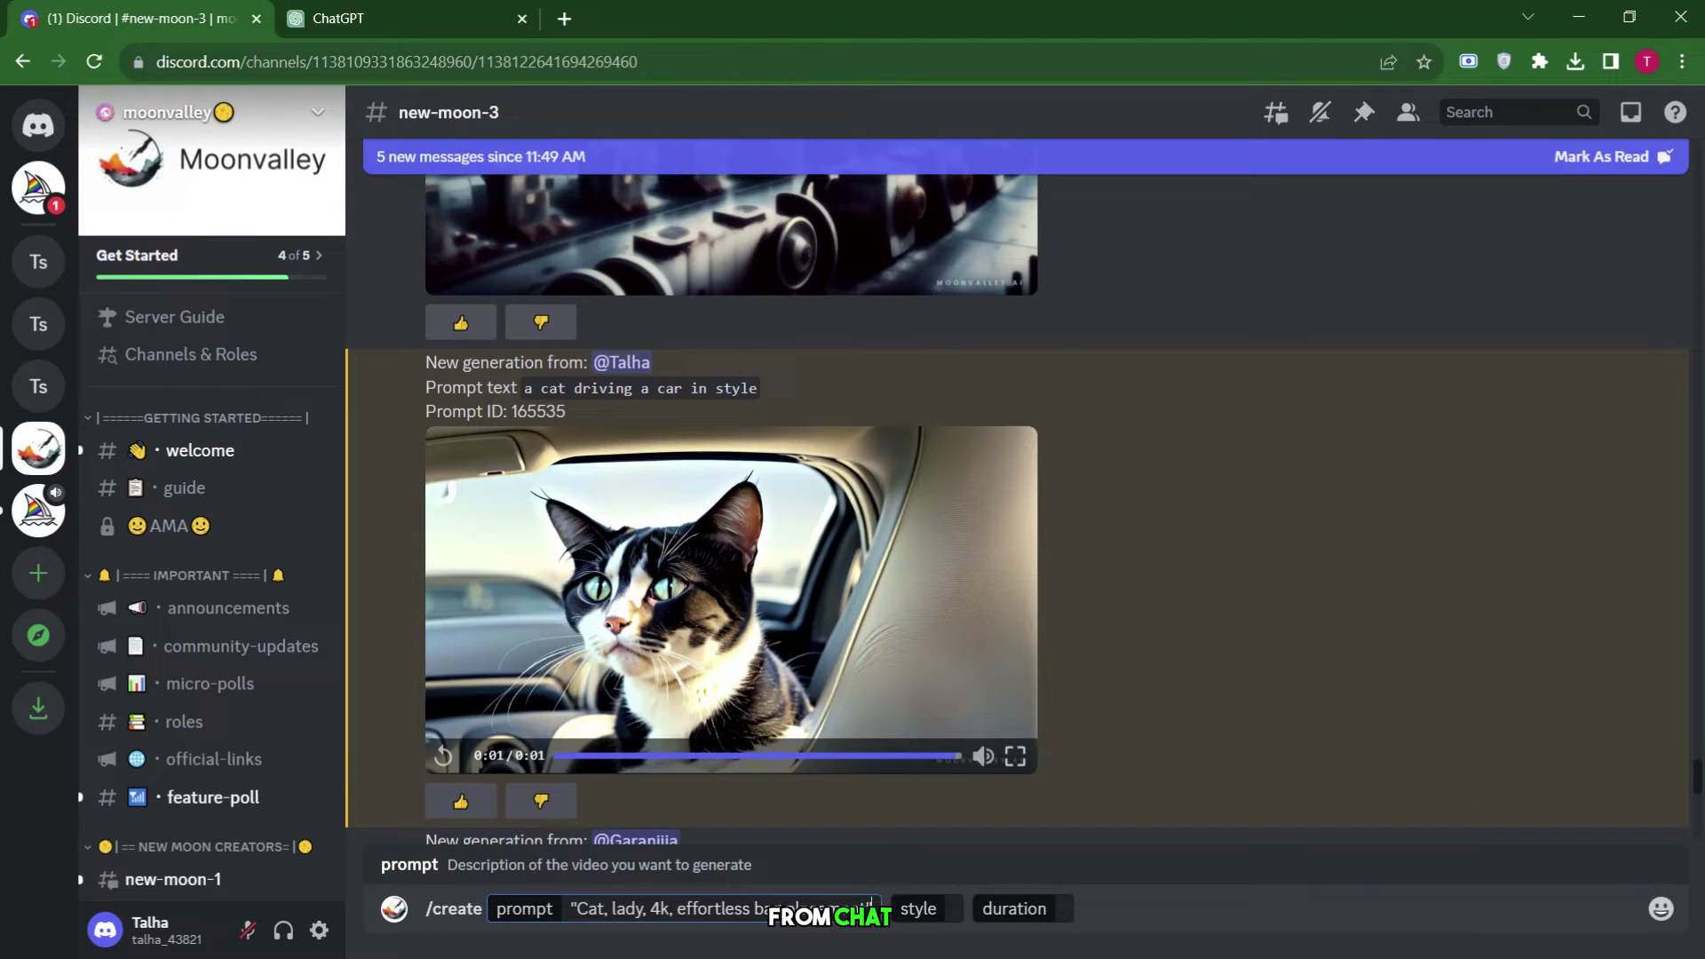
Step: Choose the 3D Animation style and Medium (Avg. Wait: 4-8 minutes) duration, and submit the /create command
key(Tab)
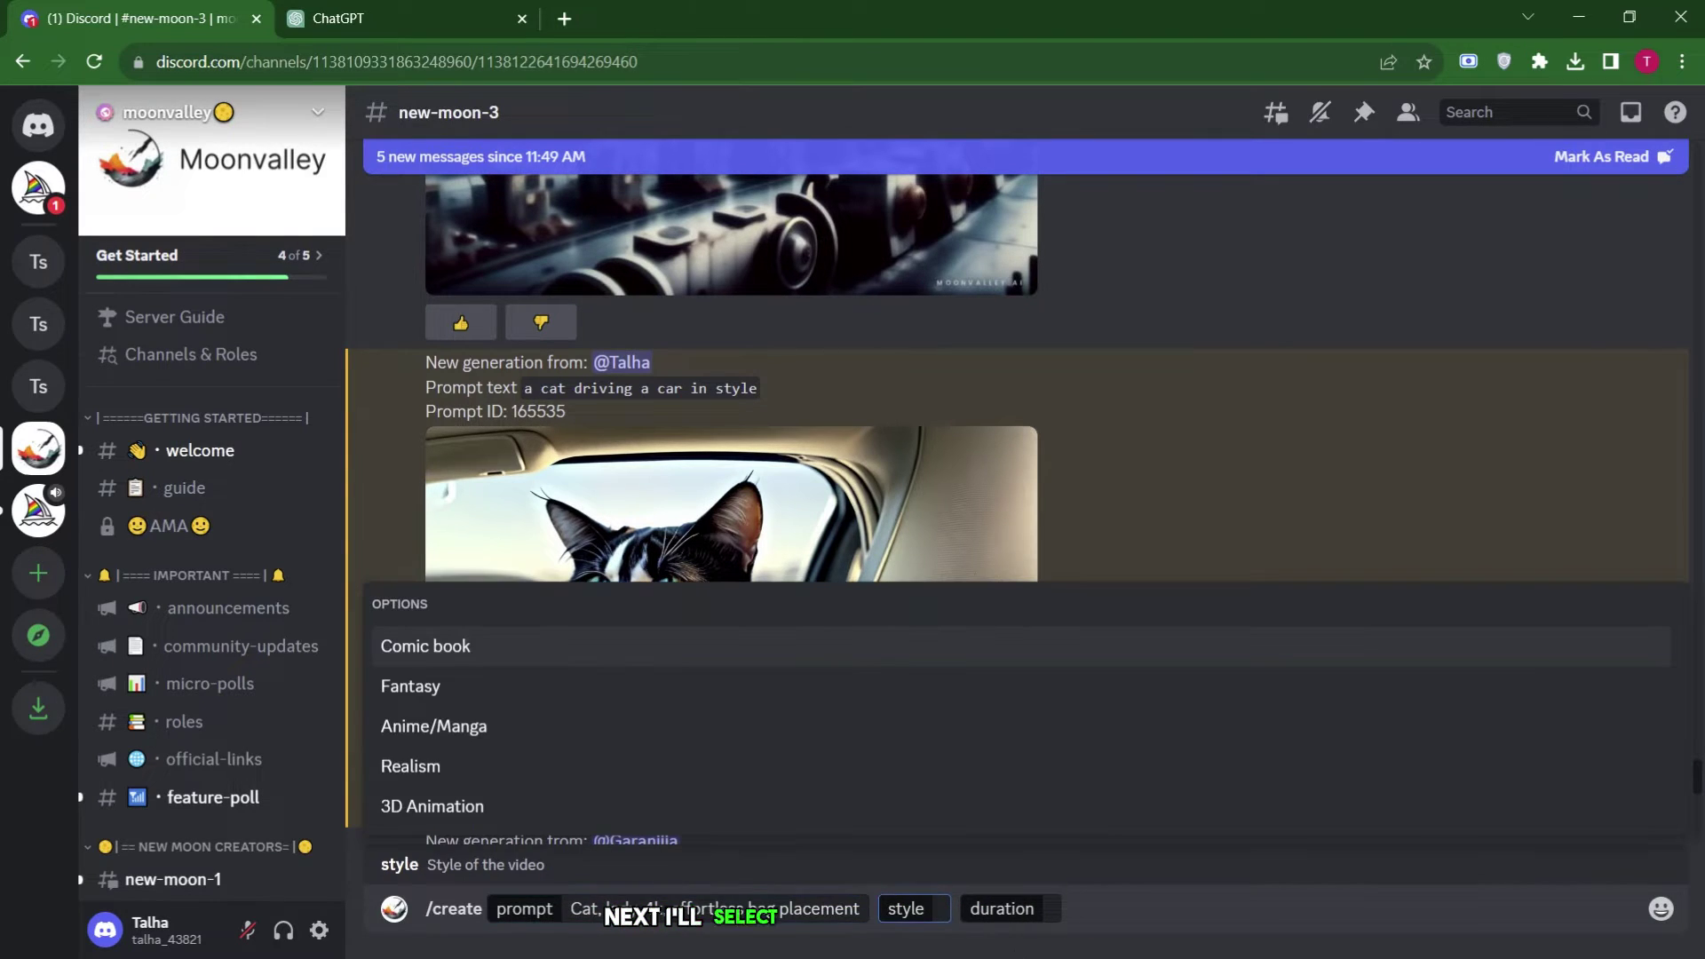
click(658, 805)
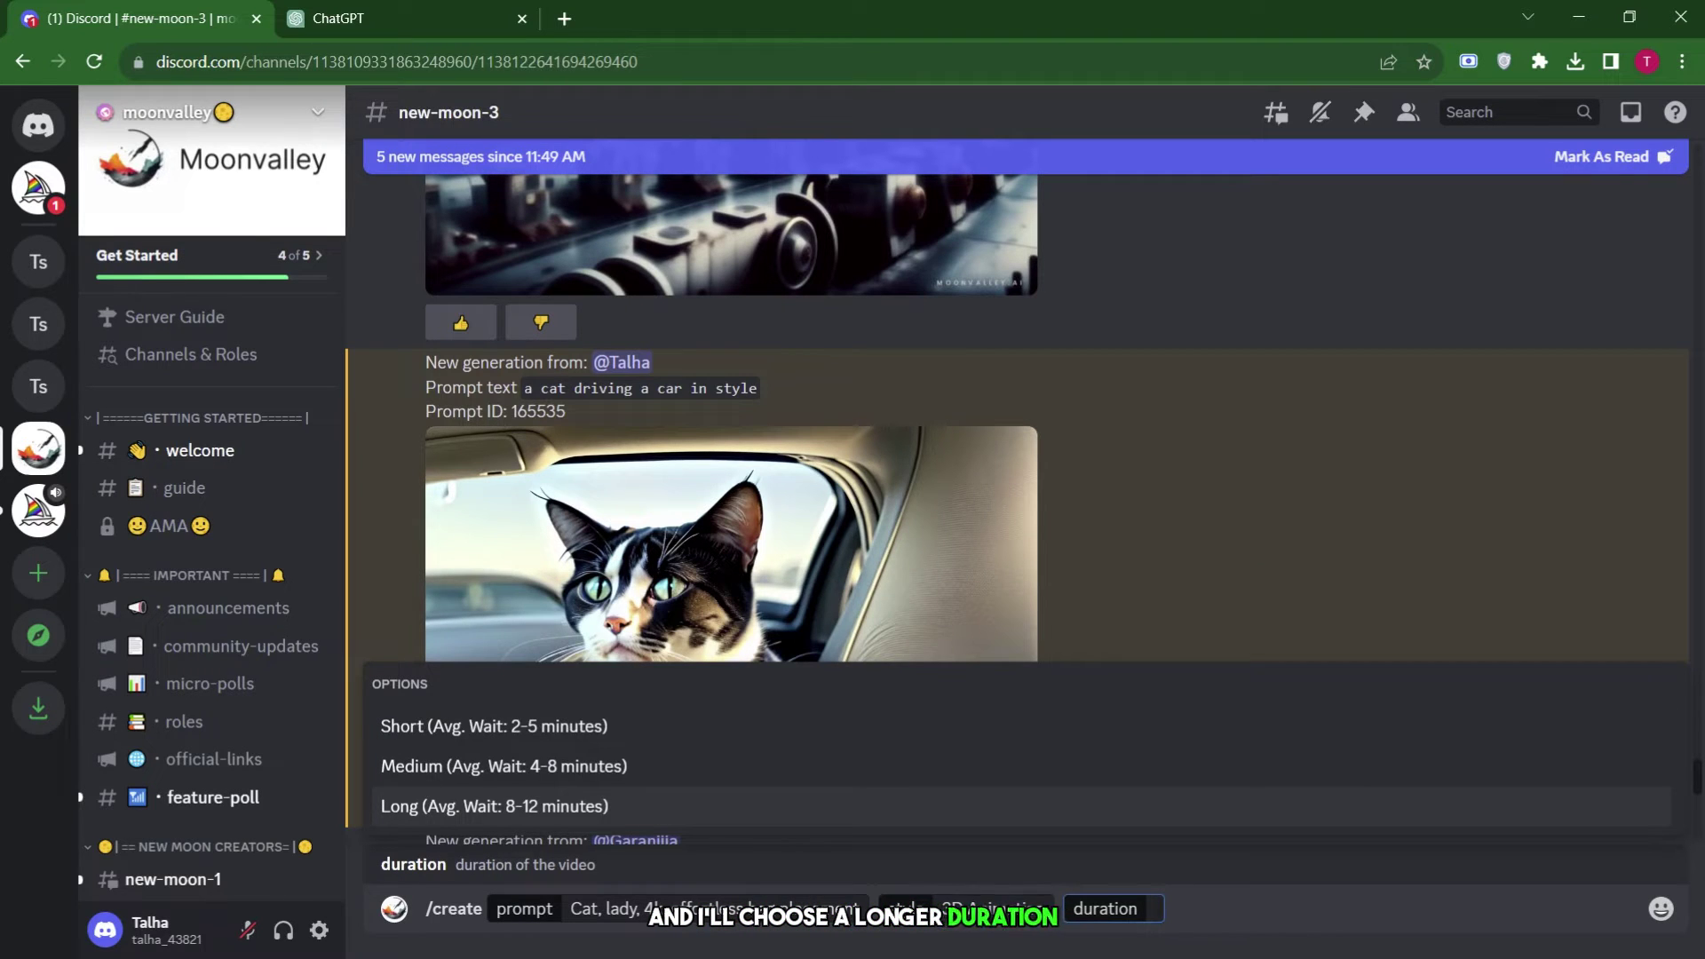
click(641, 780)
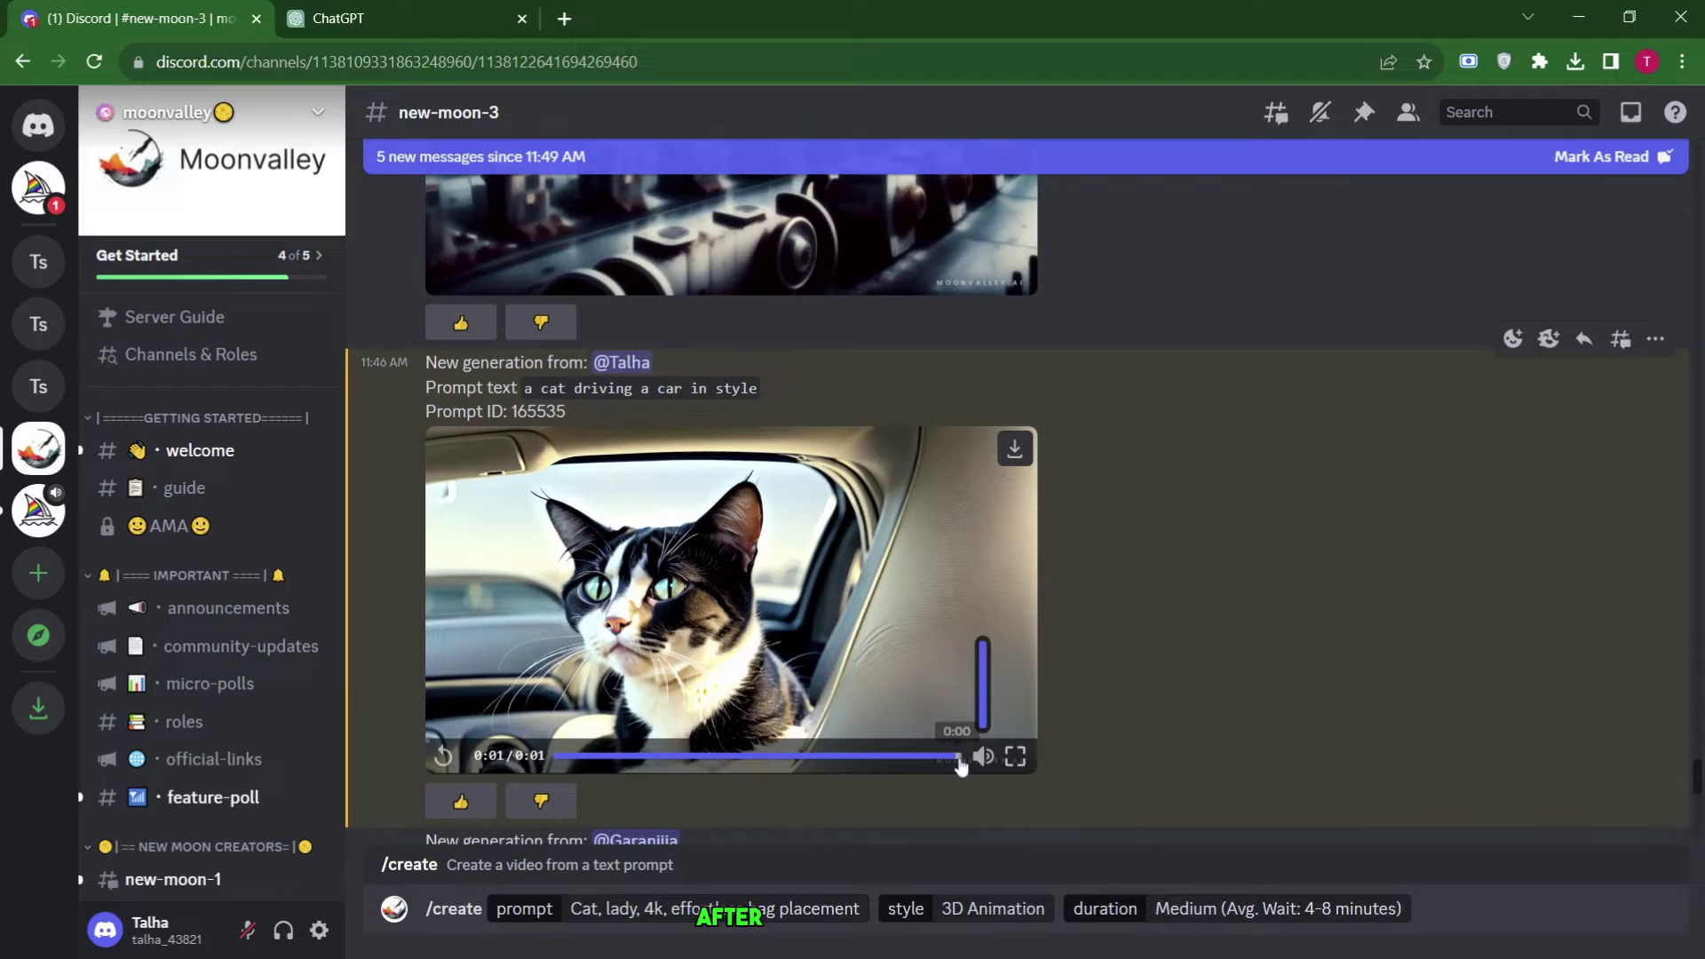
key(Return)
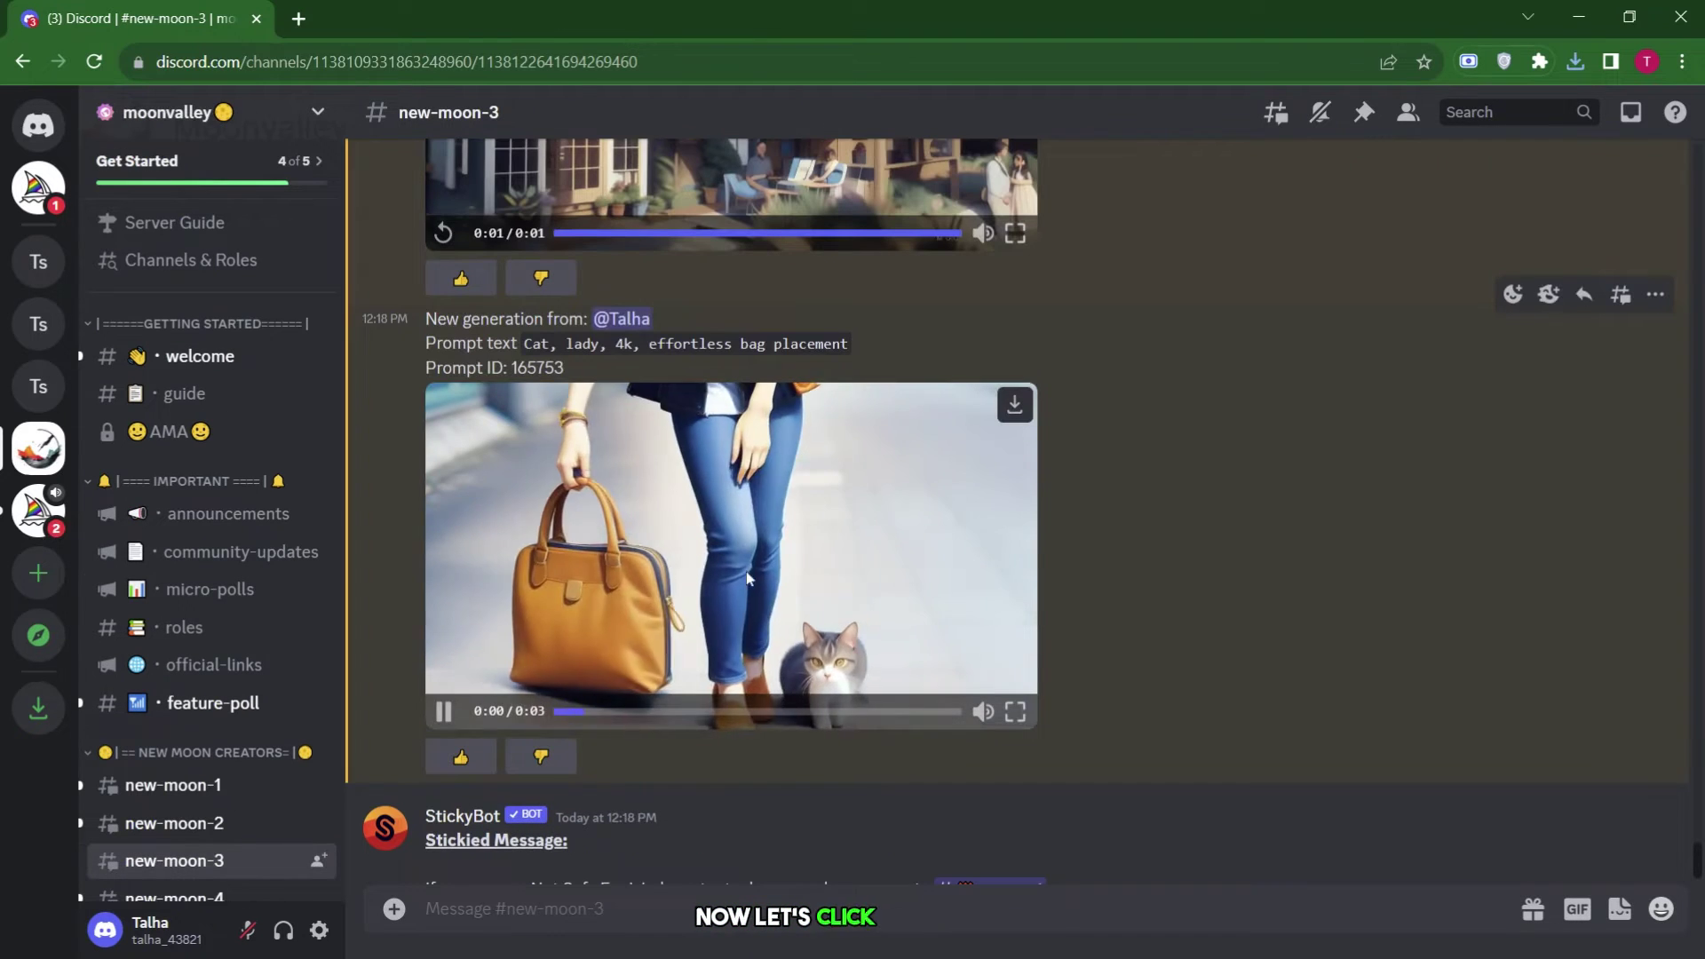
Step: Download the generated video for the prompt "Cat, lady, 4k, effortless bag placement"
click(1014, 405)
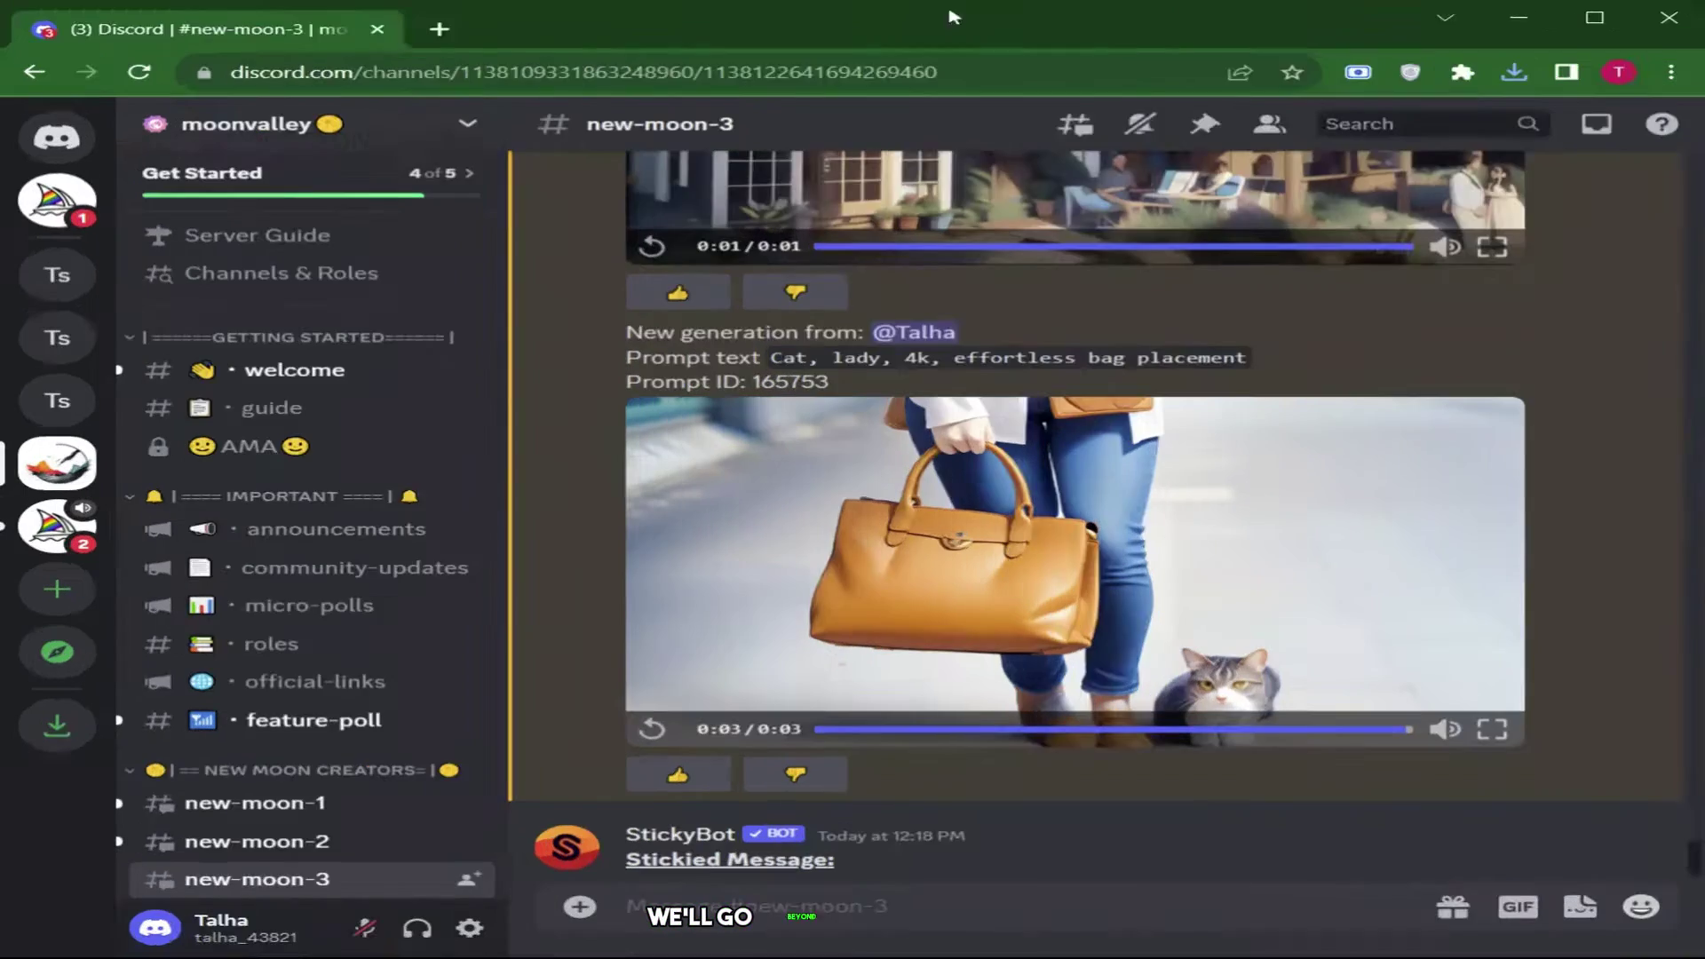
scroll(1012, 488, down, 3)
click(1012, 488)
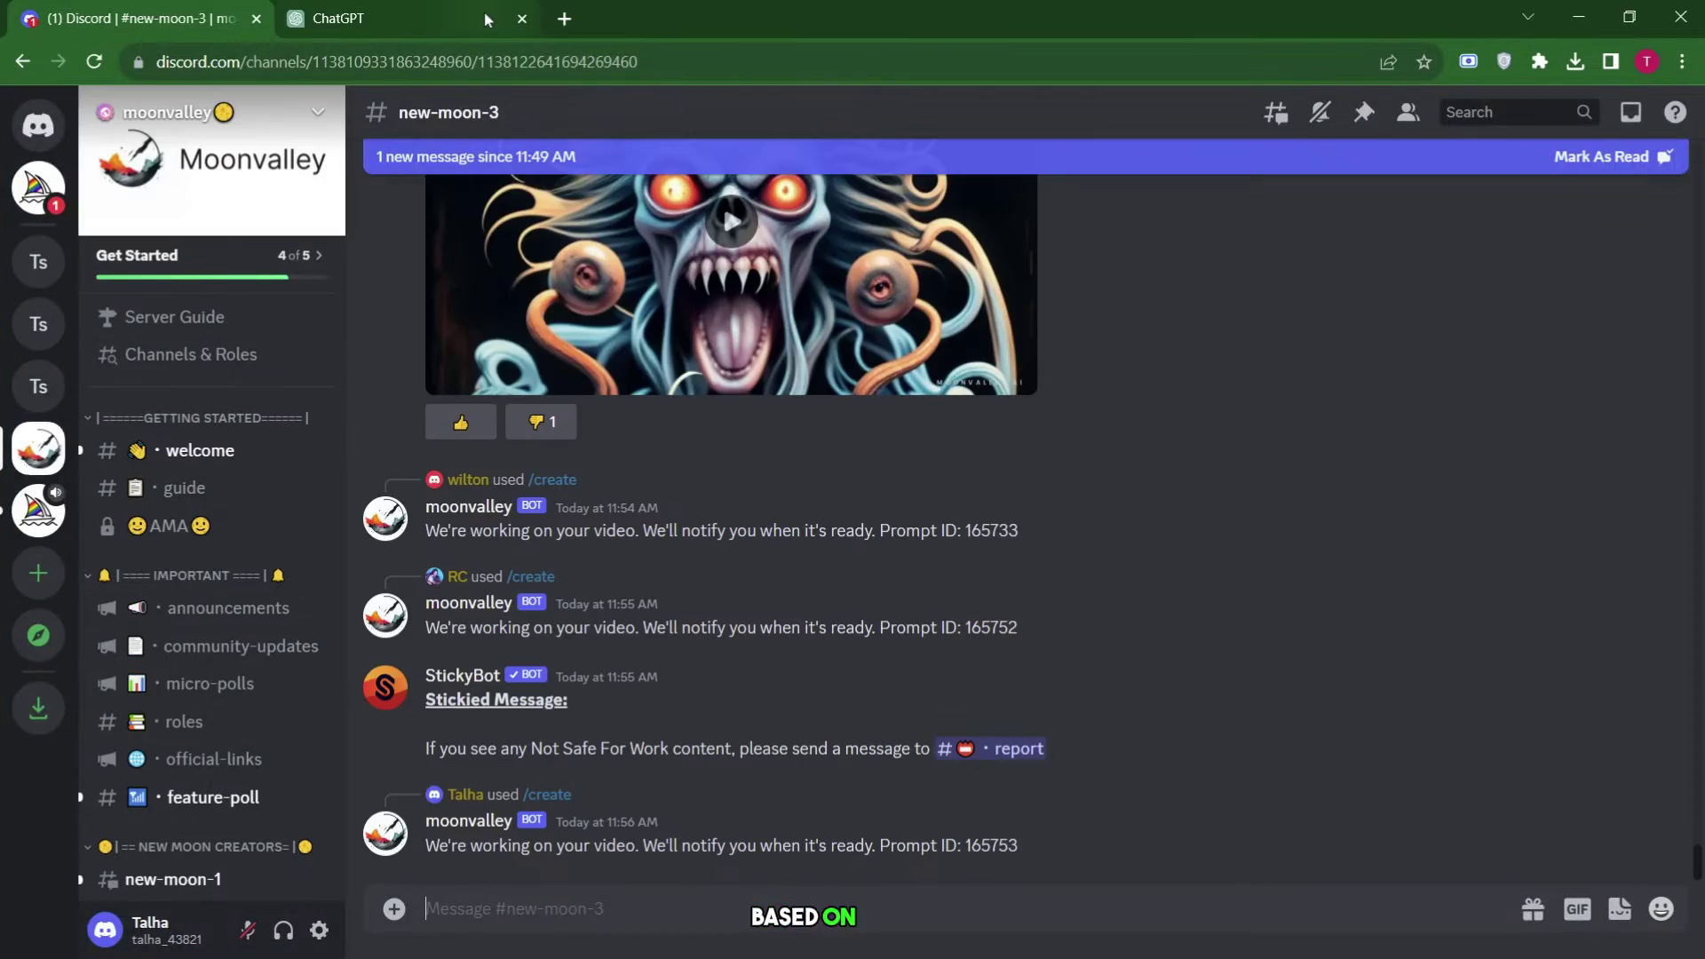
Step: Switch to ChatGPT and send the message "create a story of two couples residing in the future of the world"
click(483, 12)
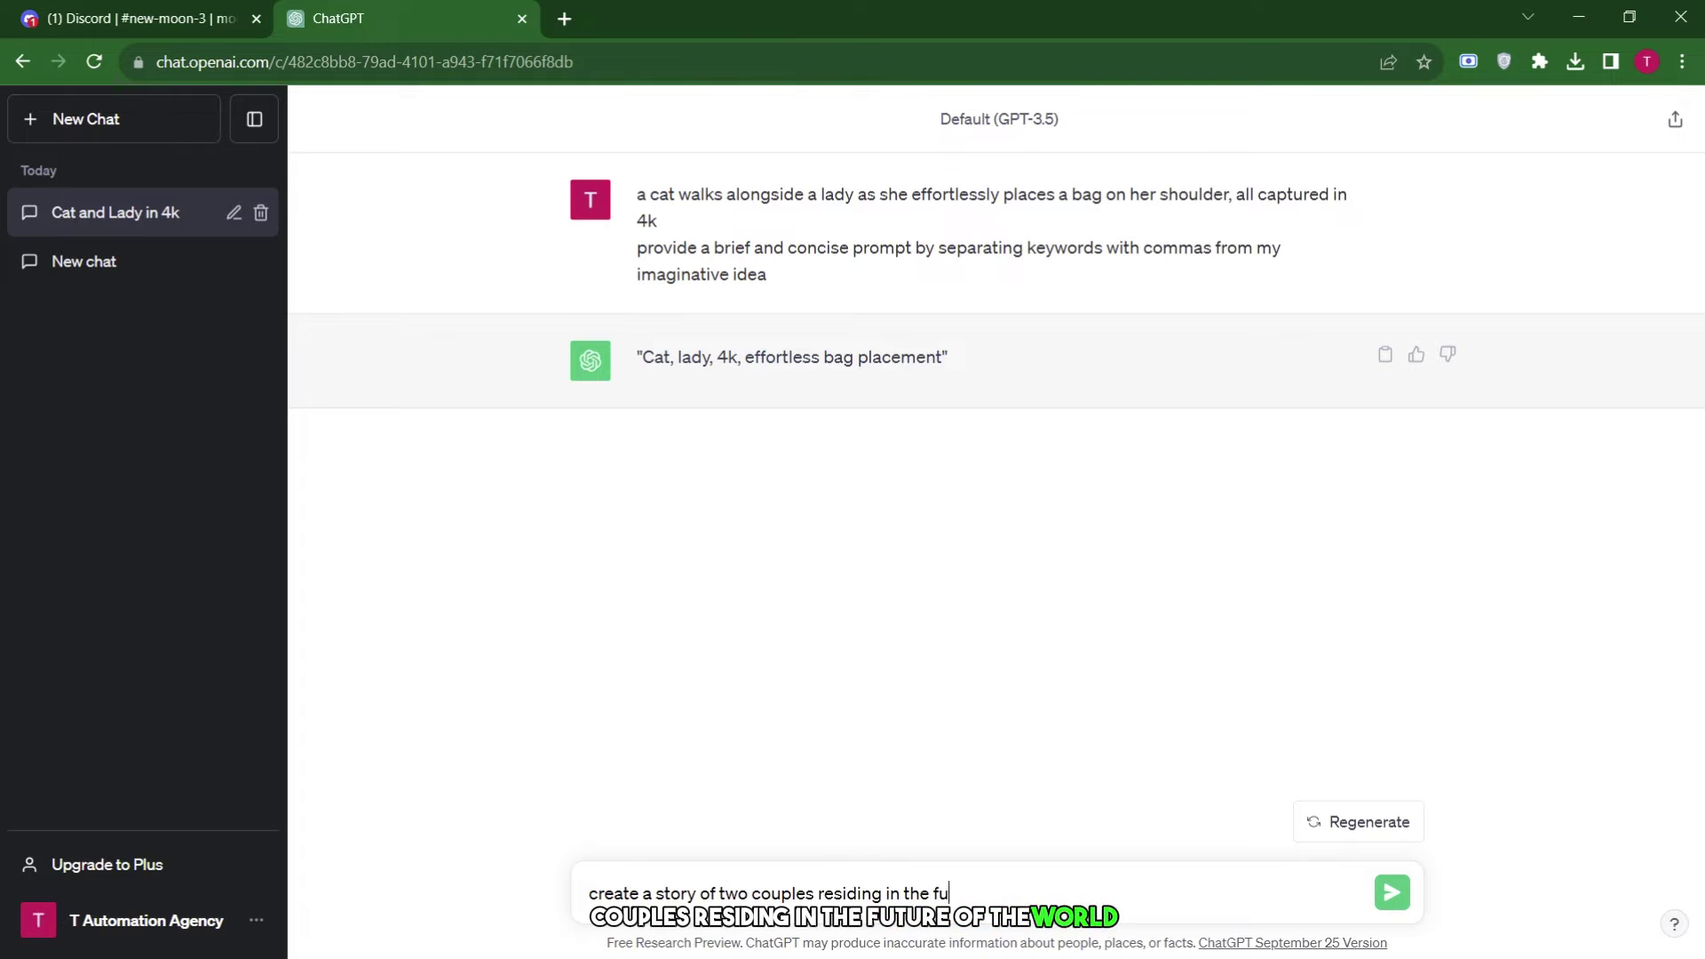
text(ture of the world)
key(Return)
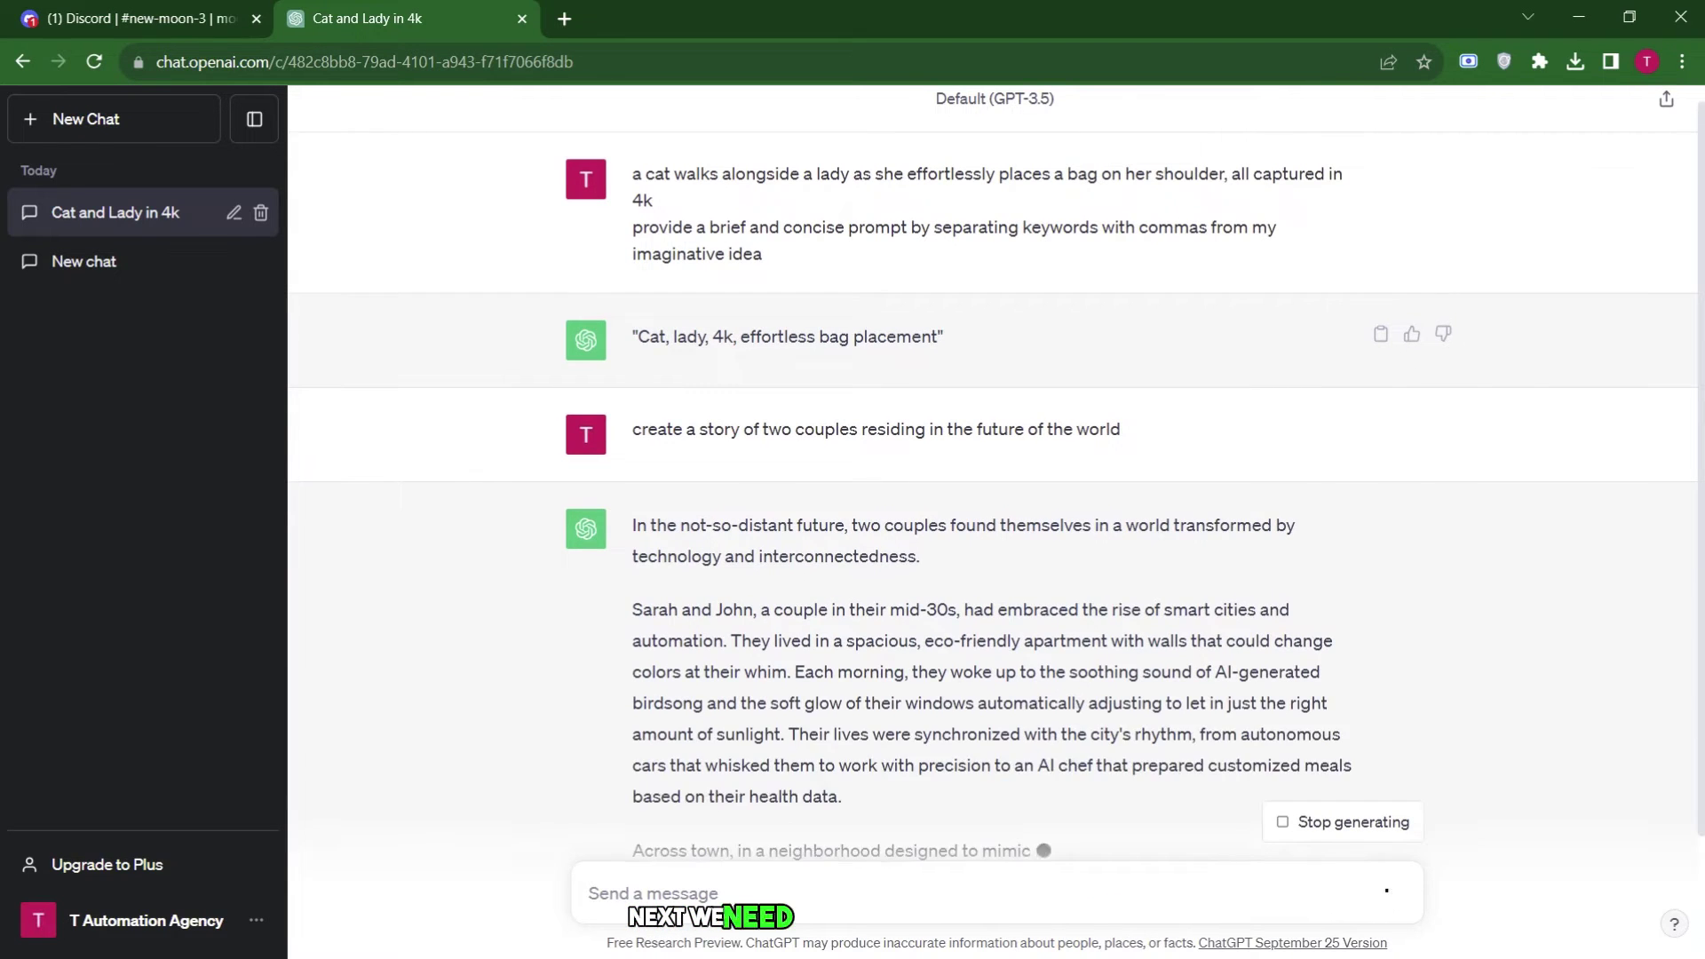
Step: Read through the generated story and ask ChatGPT to explain the whole story in 1 short paragraph
scroll(784, 575, up, 2)
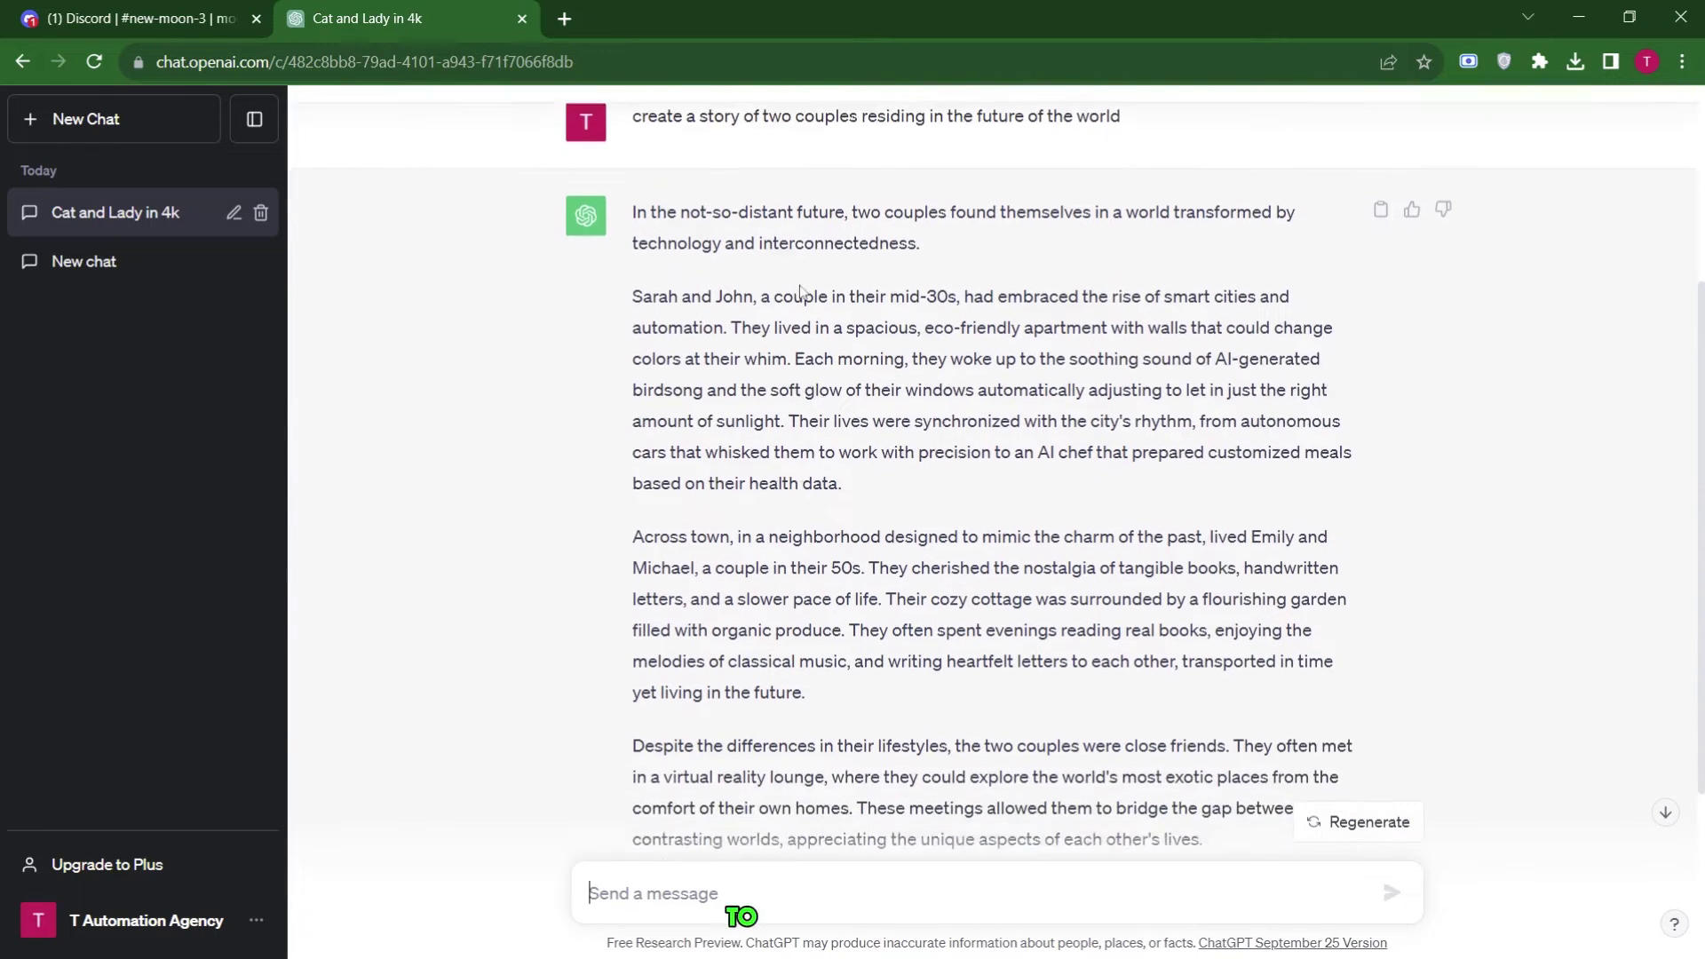
scroll(994, 515, down, 4)
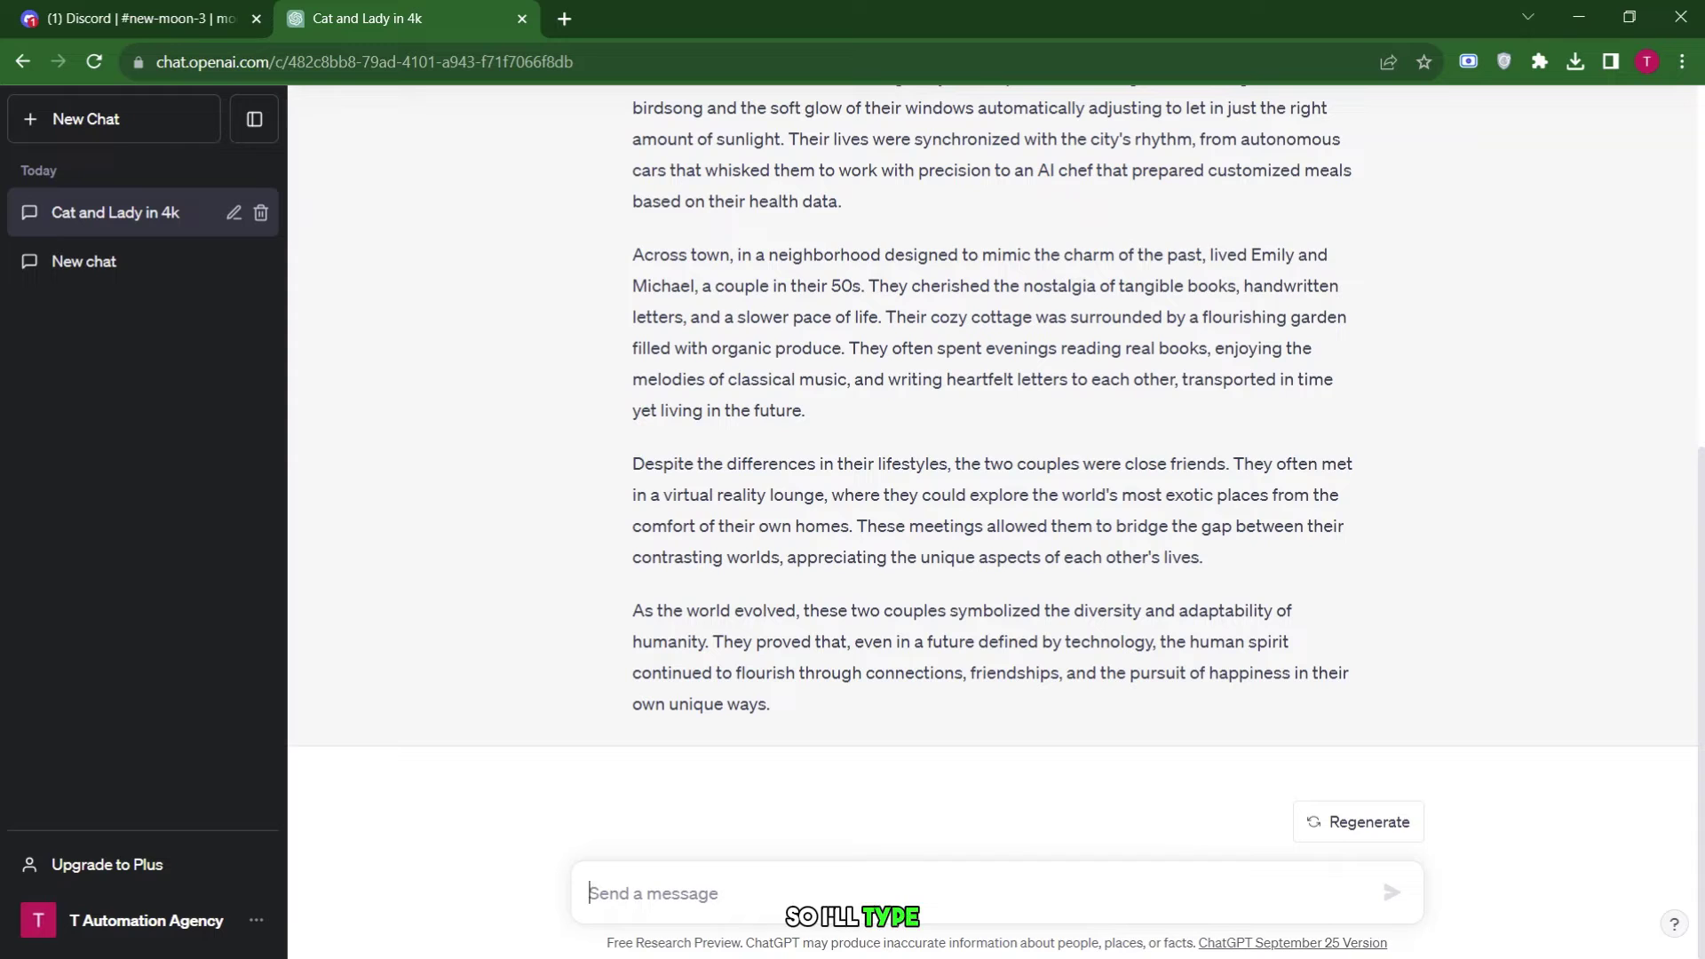
text(eplain this whole story in 1 short paragraph)
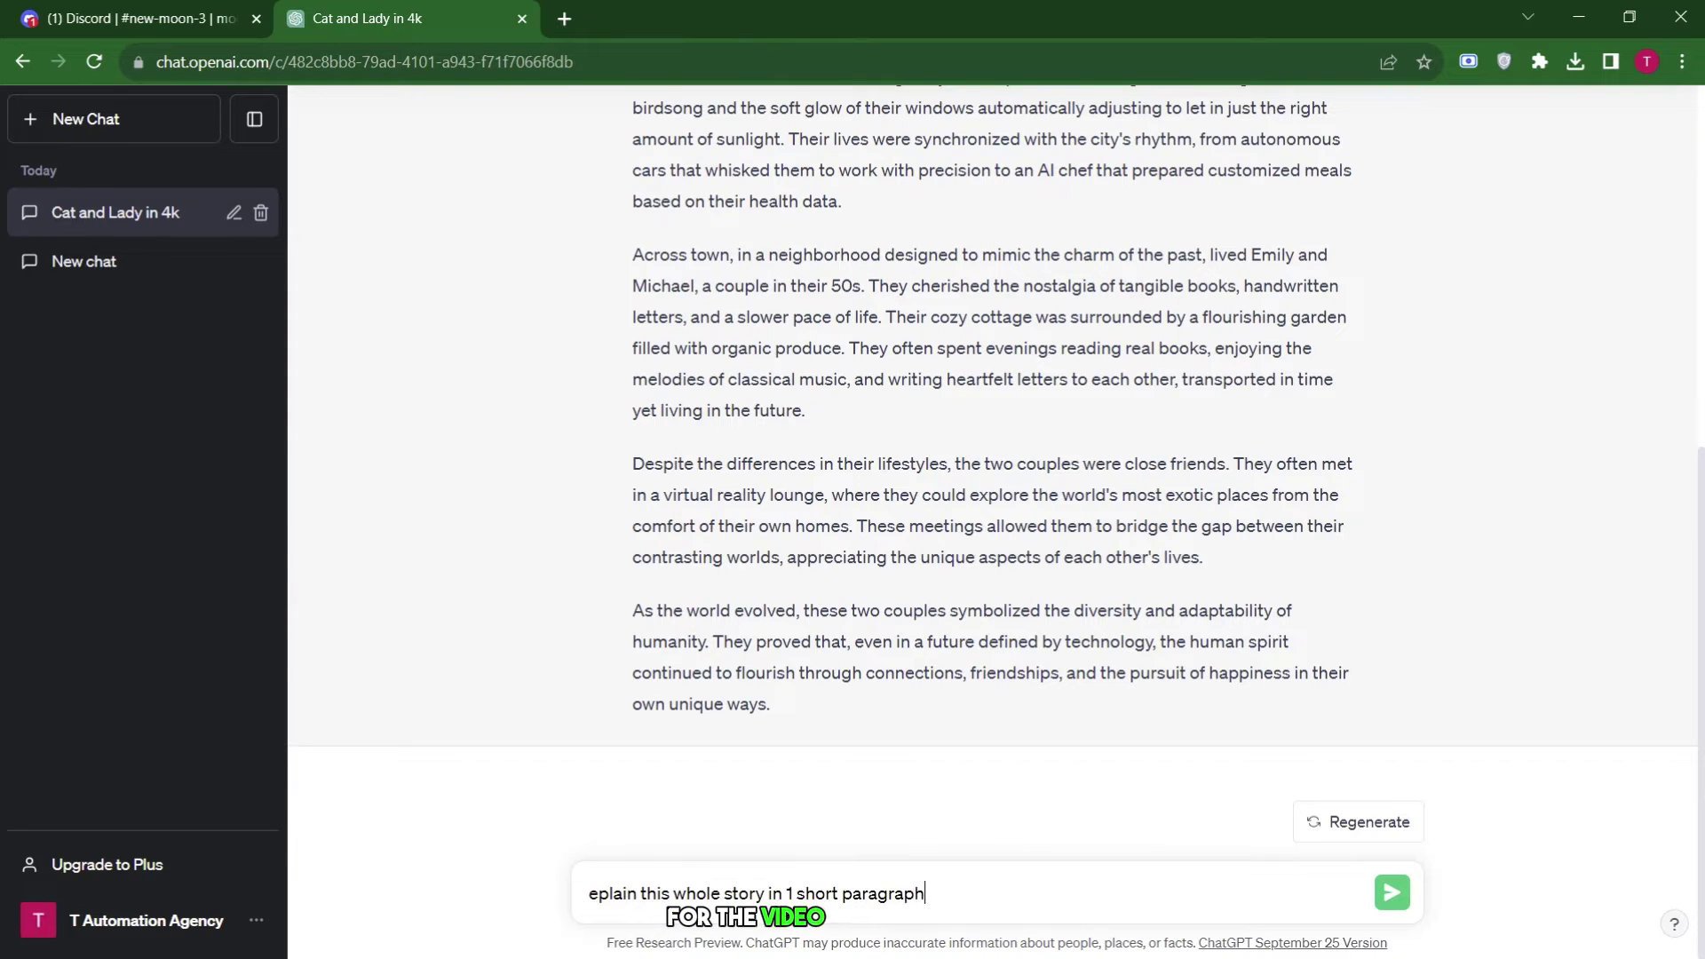
key(Return)
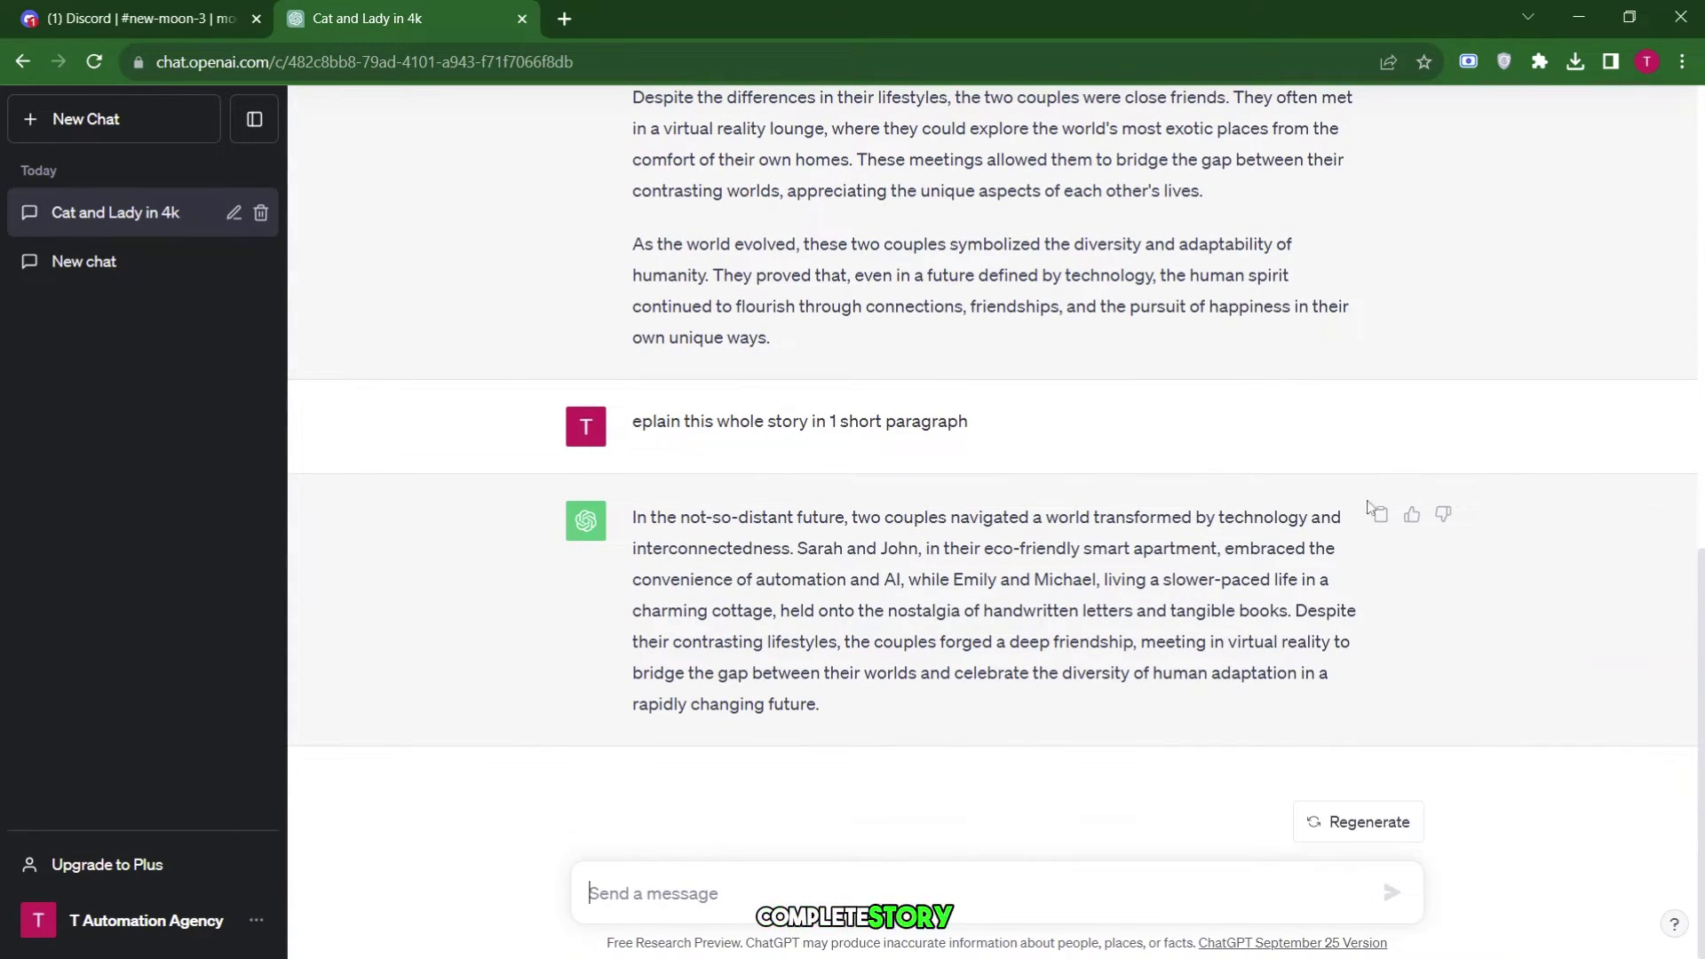
Step: Submit /create in Discord's new-moon-3 channel with the ChatGPT summary paragraph as prompt, 3D Animation style and Short (Avg. Wait: 2-5 minutes) duration
key(ctrl+shift+Tab)
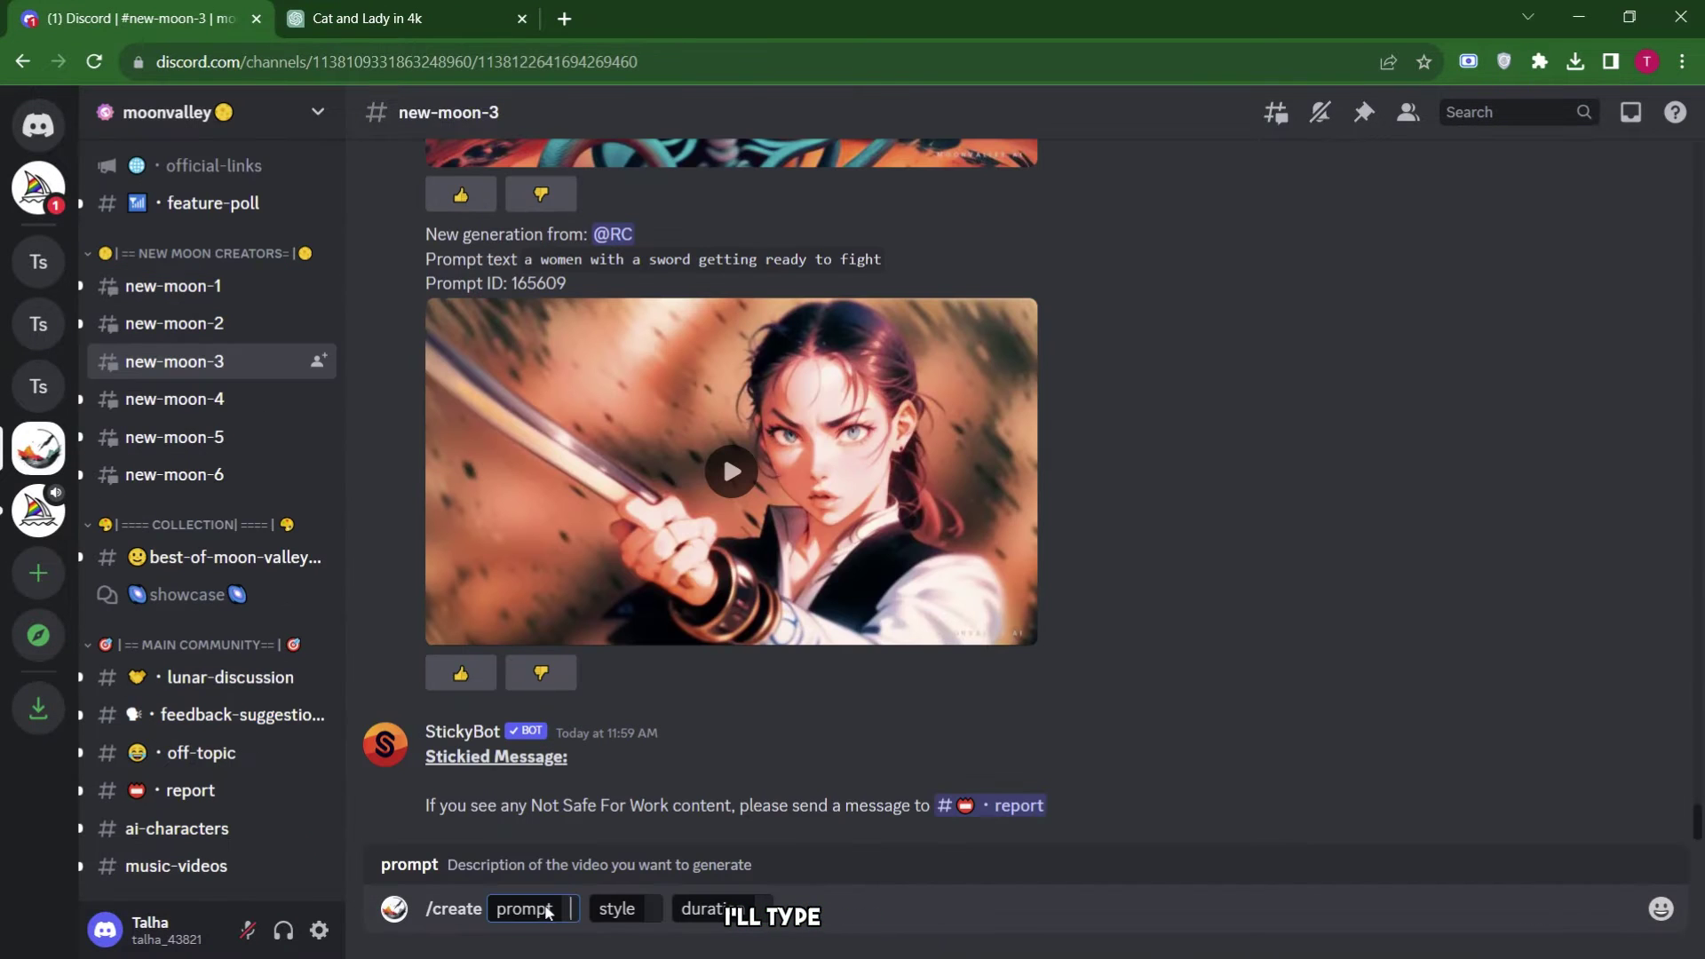
text(In the not-so-distant future, two couples navigated a world transformed by technology and interconnectedness. Sarah and John, in their eco-friendly smart apartment, embraced the convenience of automation and AI, while Emily and Michael, living a slower-paced life in a charming cottage, held onto the nostalgia of handwritten letters and tangible books. Despite their contrasting lifestyles, the couples forged a deep friendship, meeting in virtual reality to bridge the gap between their worlds and celebrate the diversity of human adaptation in a rapidly changing future.)
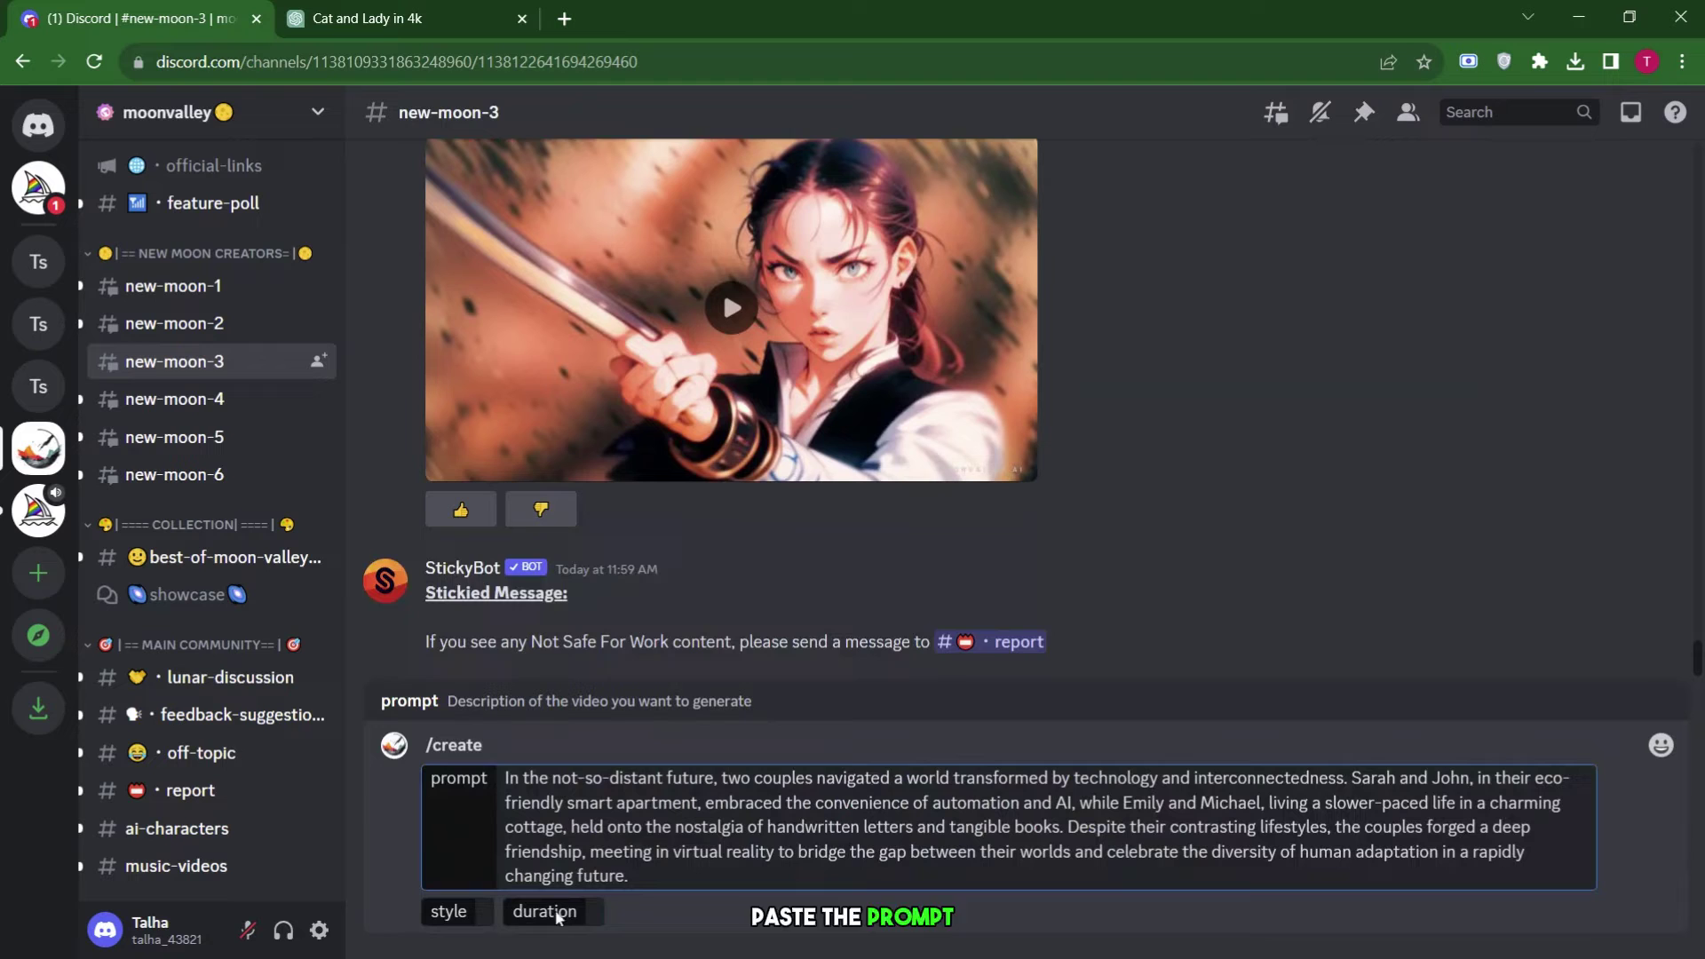
key(Tab)
key(Tab)
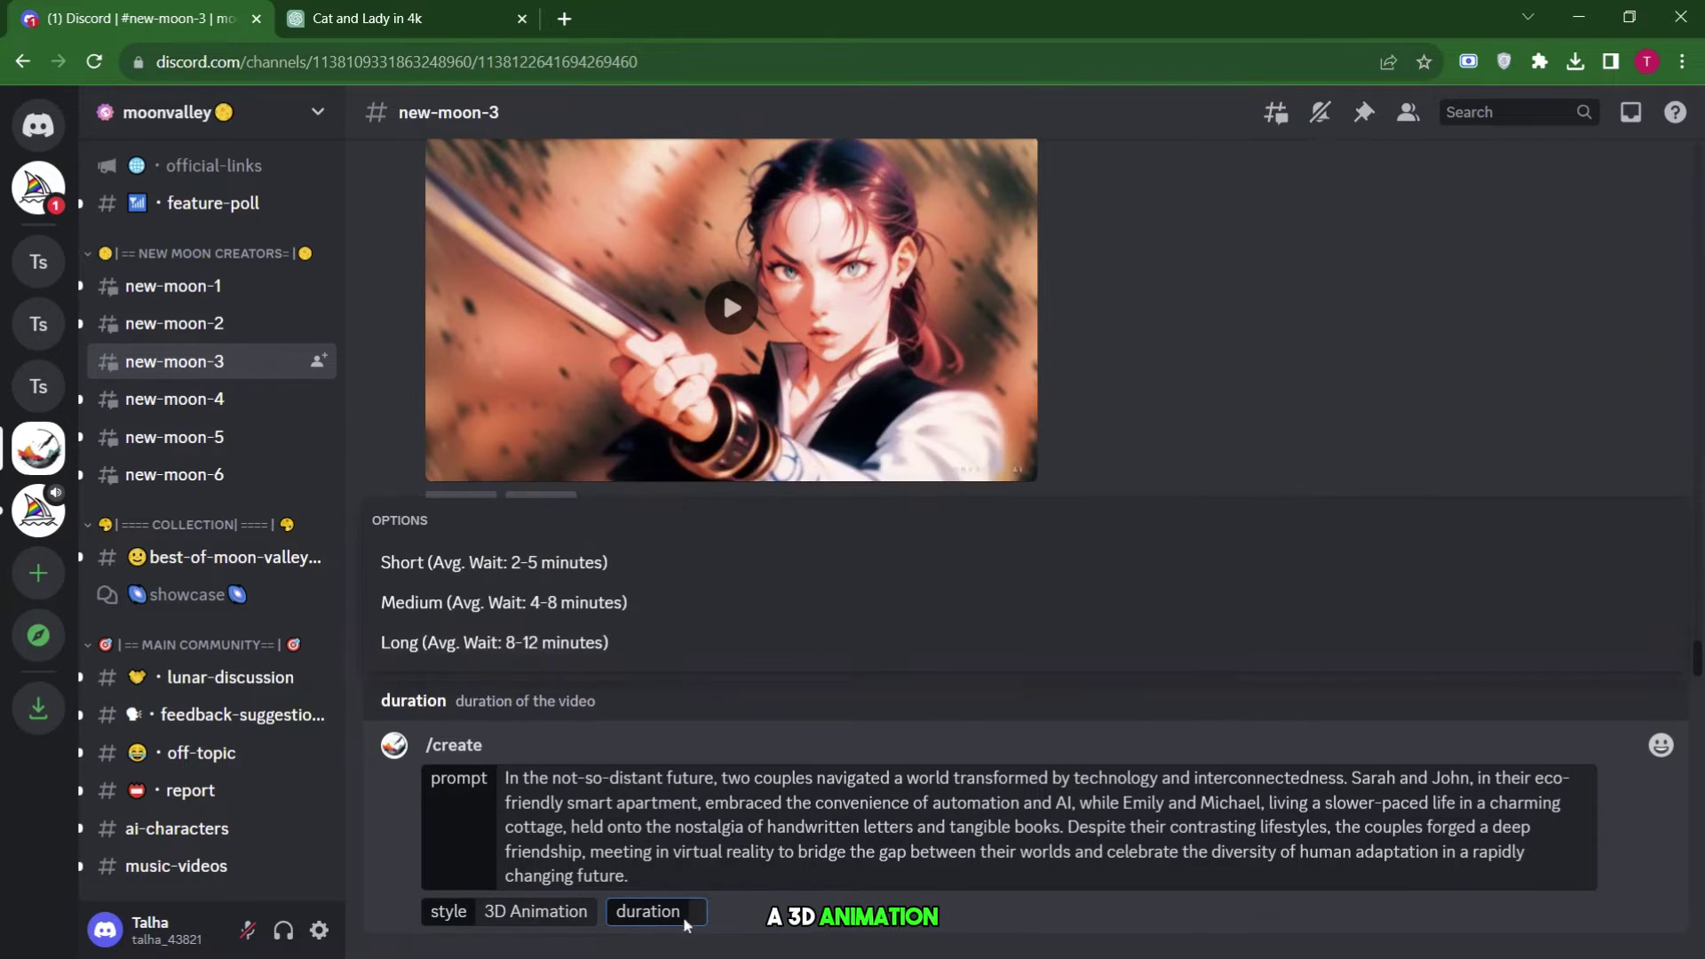
click(592, 562)
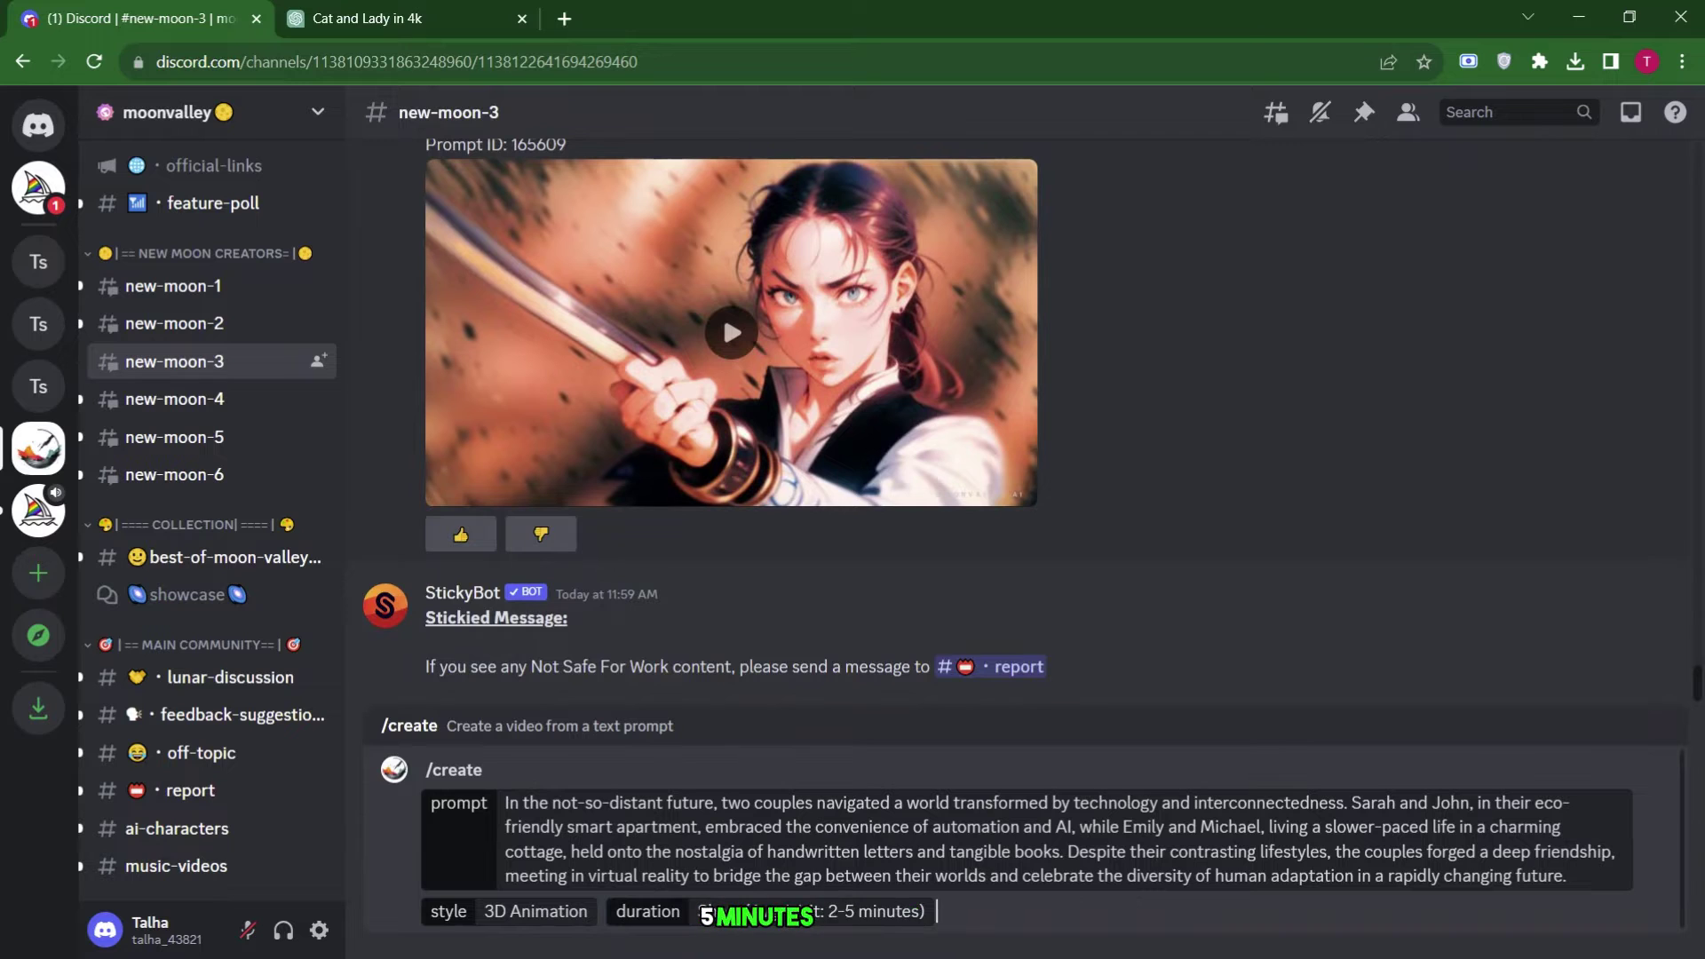
key(Return)
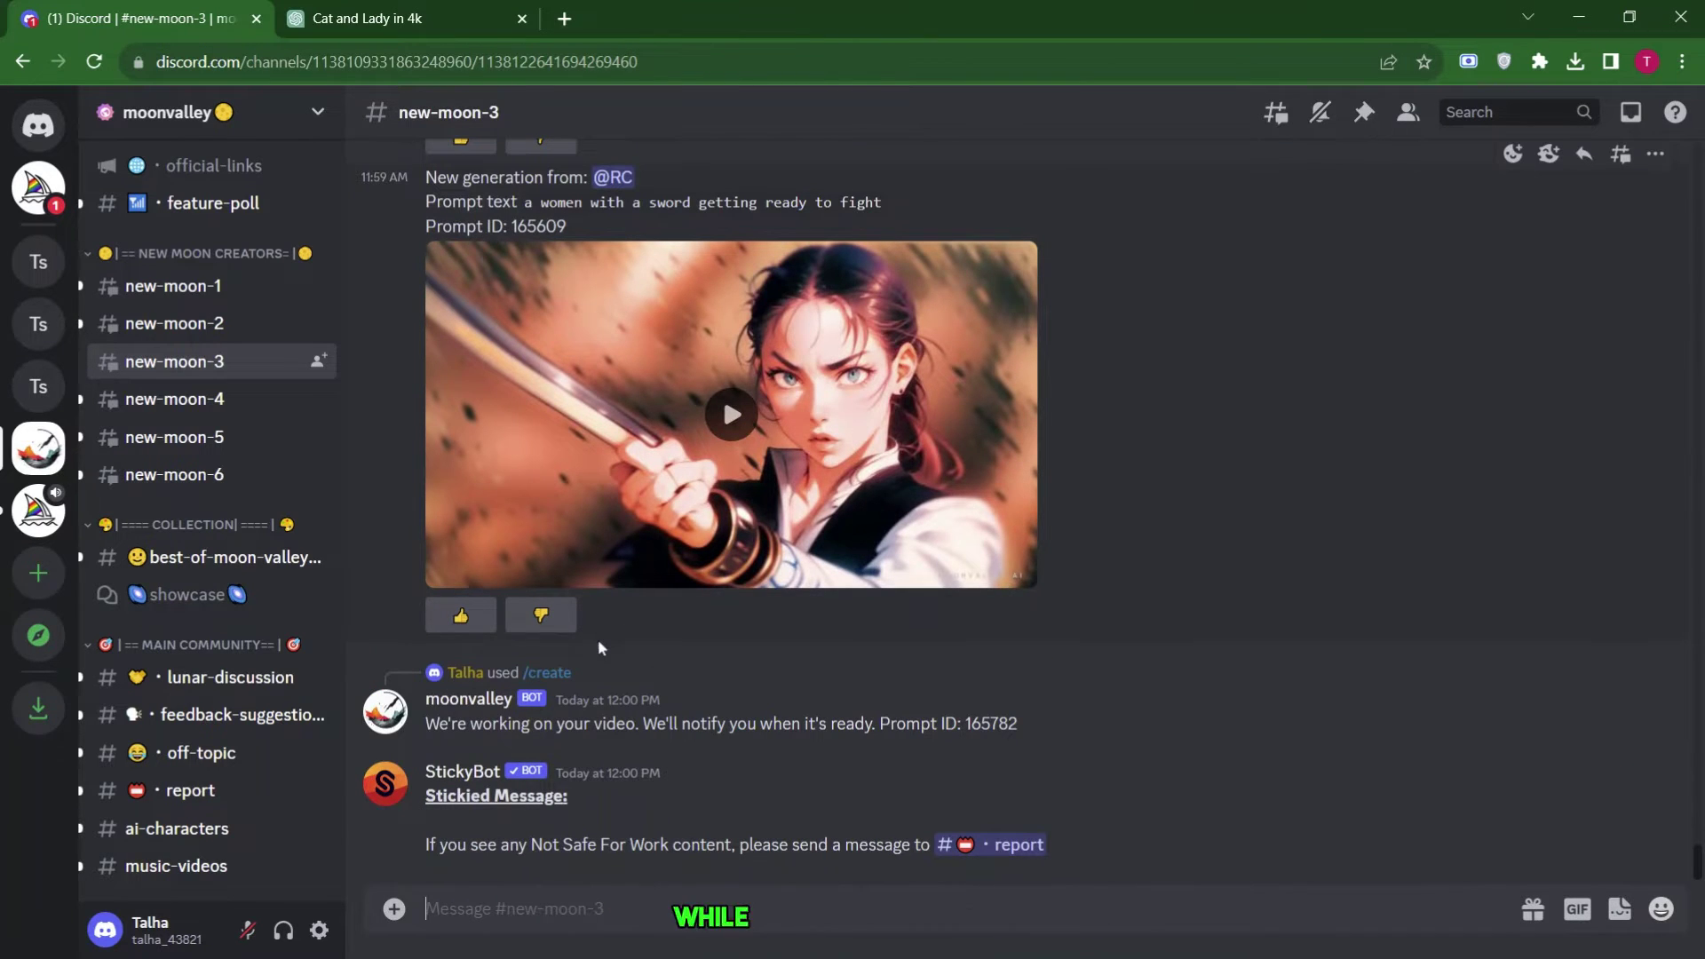
Step: Find the generated video for the two-couples story prompt in new-moon-3, play it, and download it
scroll(599, 641, up, 6)
scroll(598, 641, up, 2)
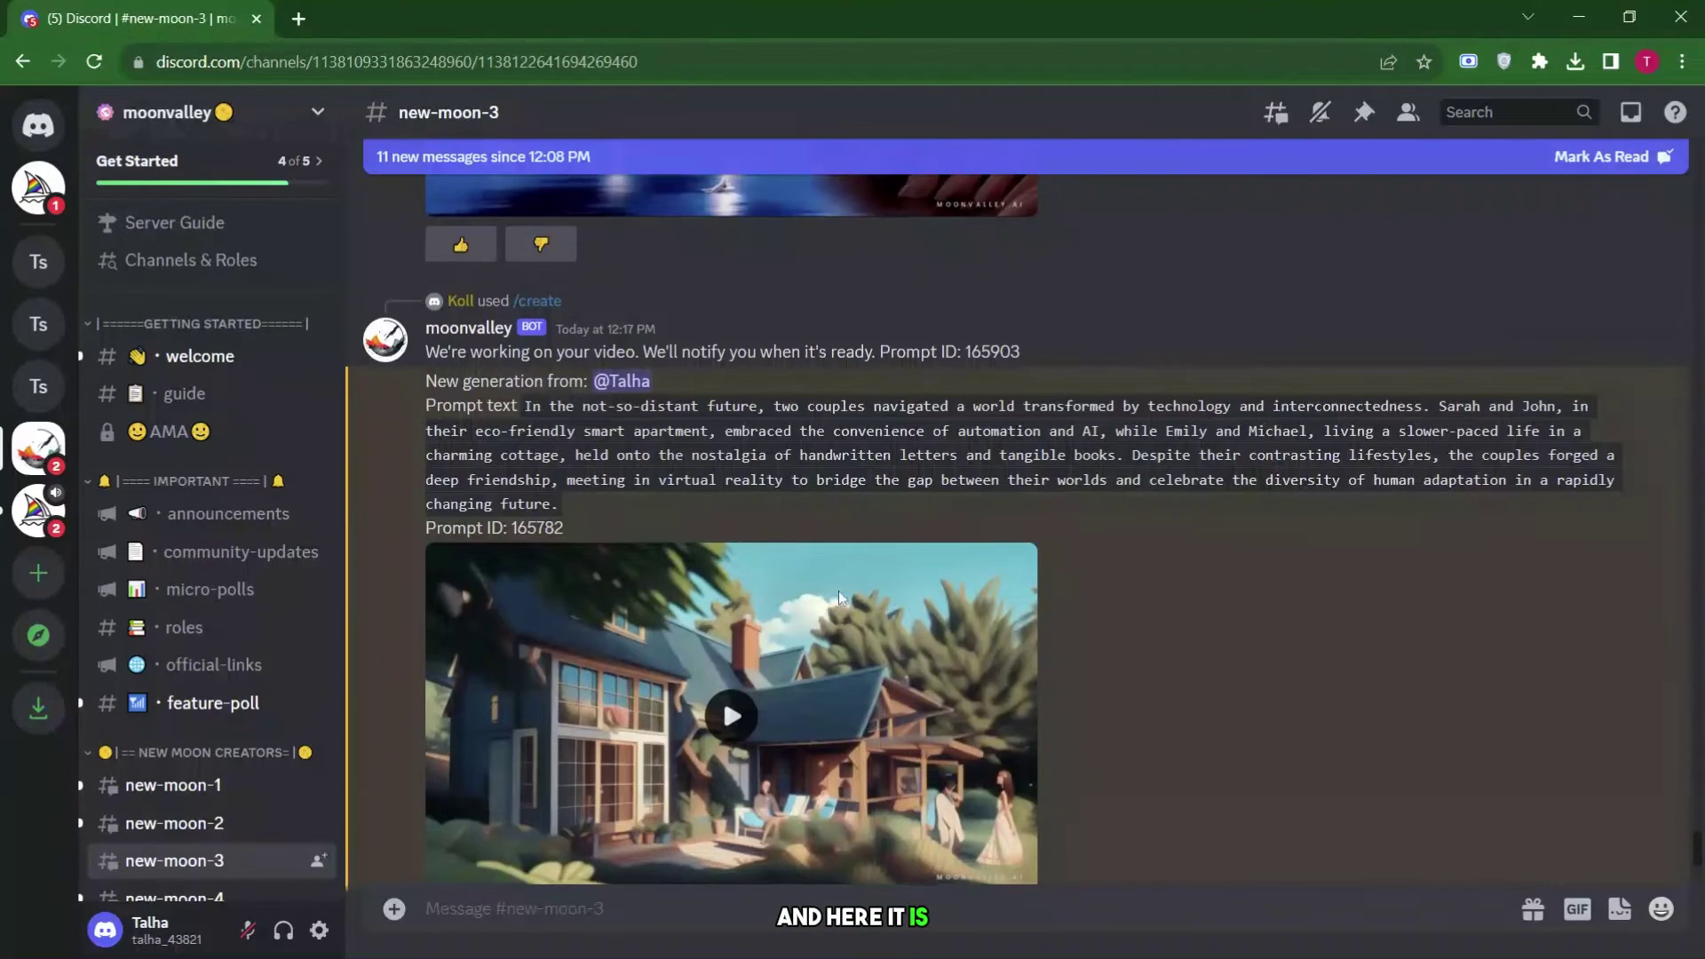
scroll(838, 590, down, 1)
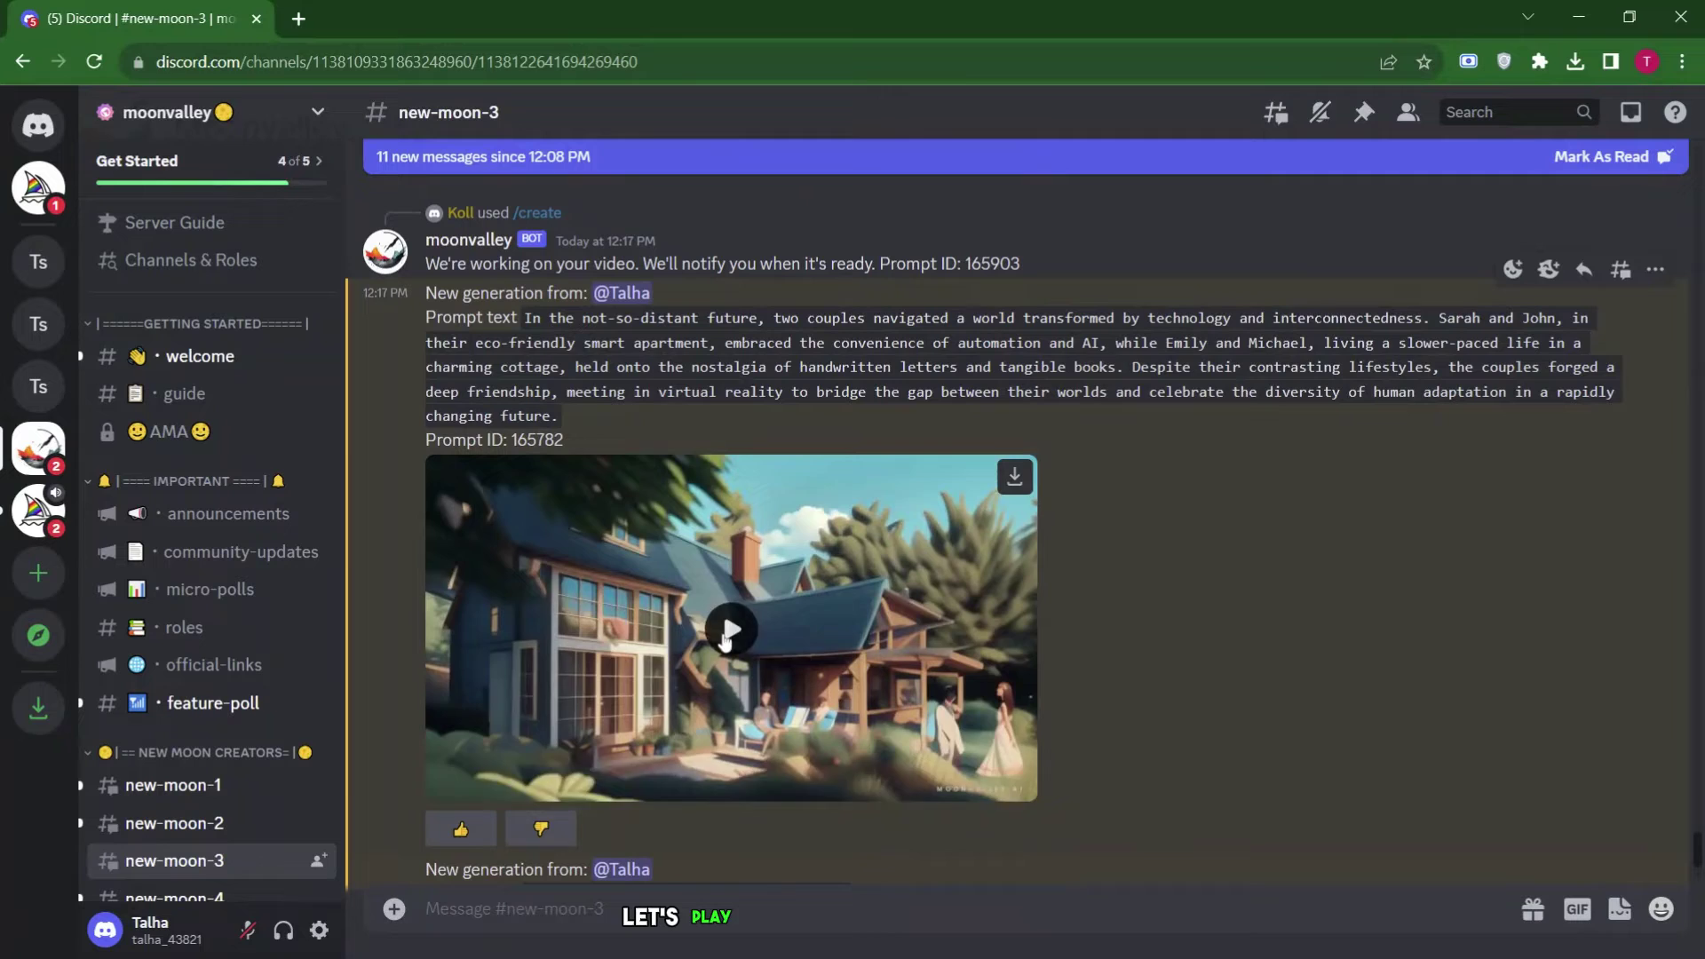
click(728, 632)
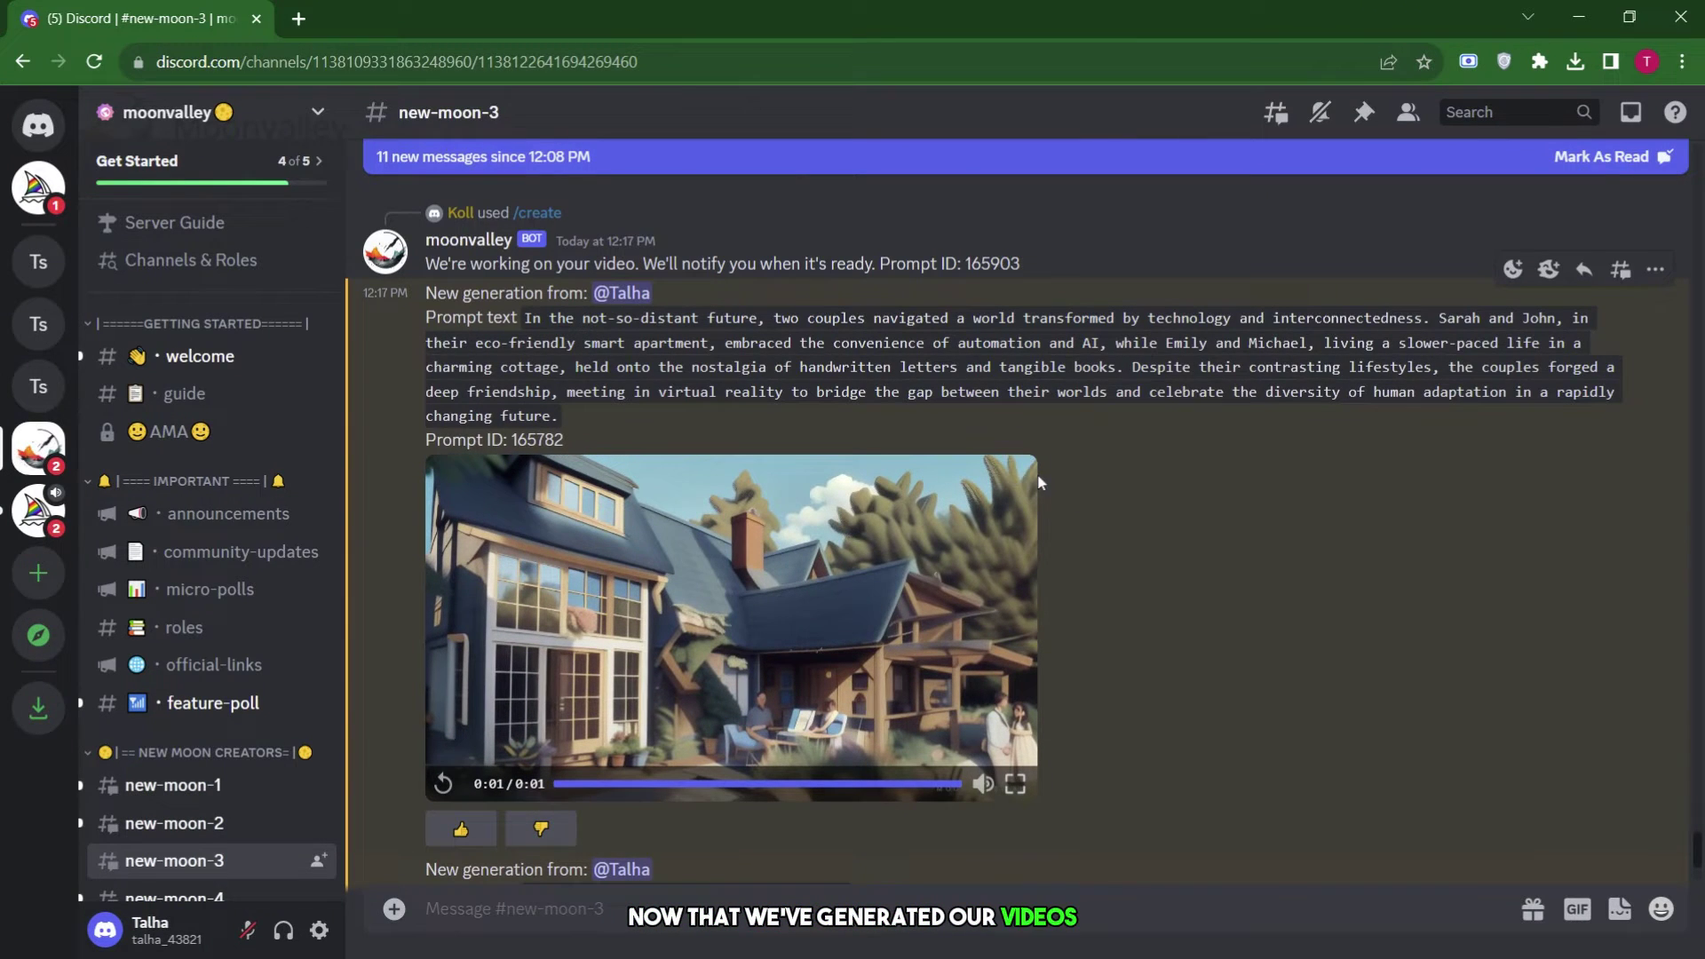
mouse_move(1039, 484)
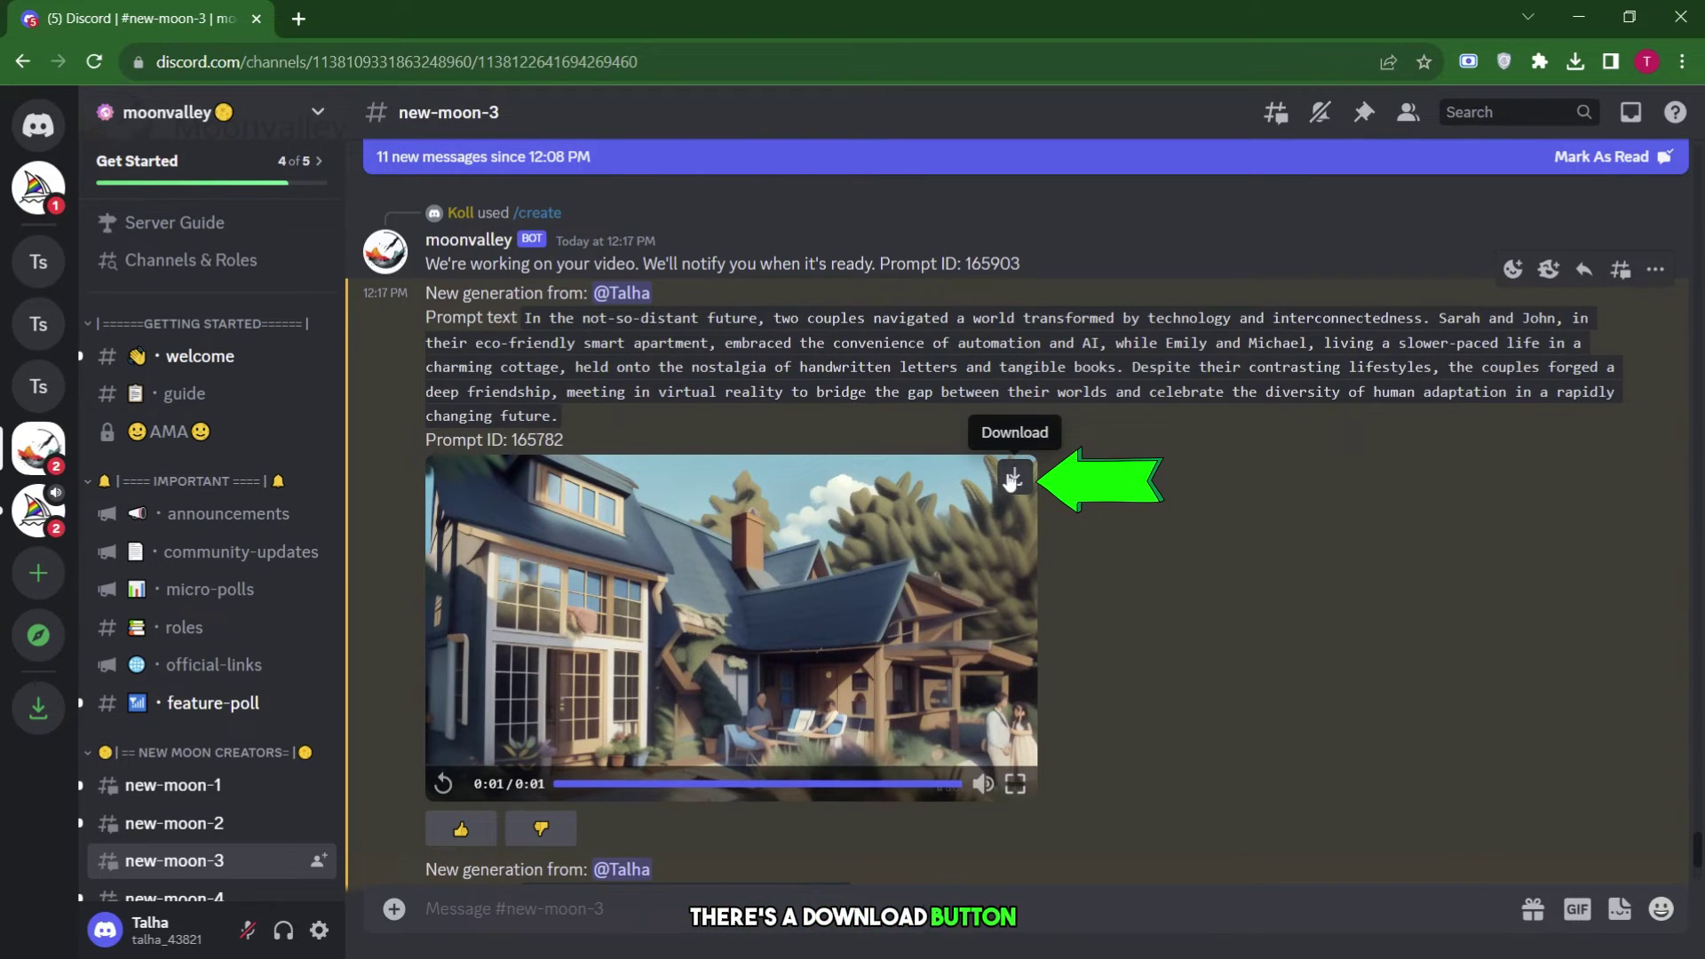
click(1012, 479)
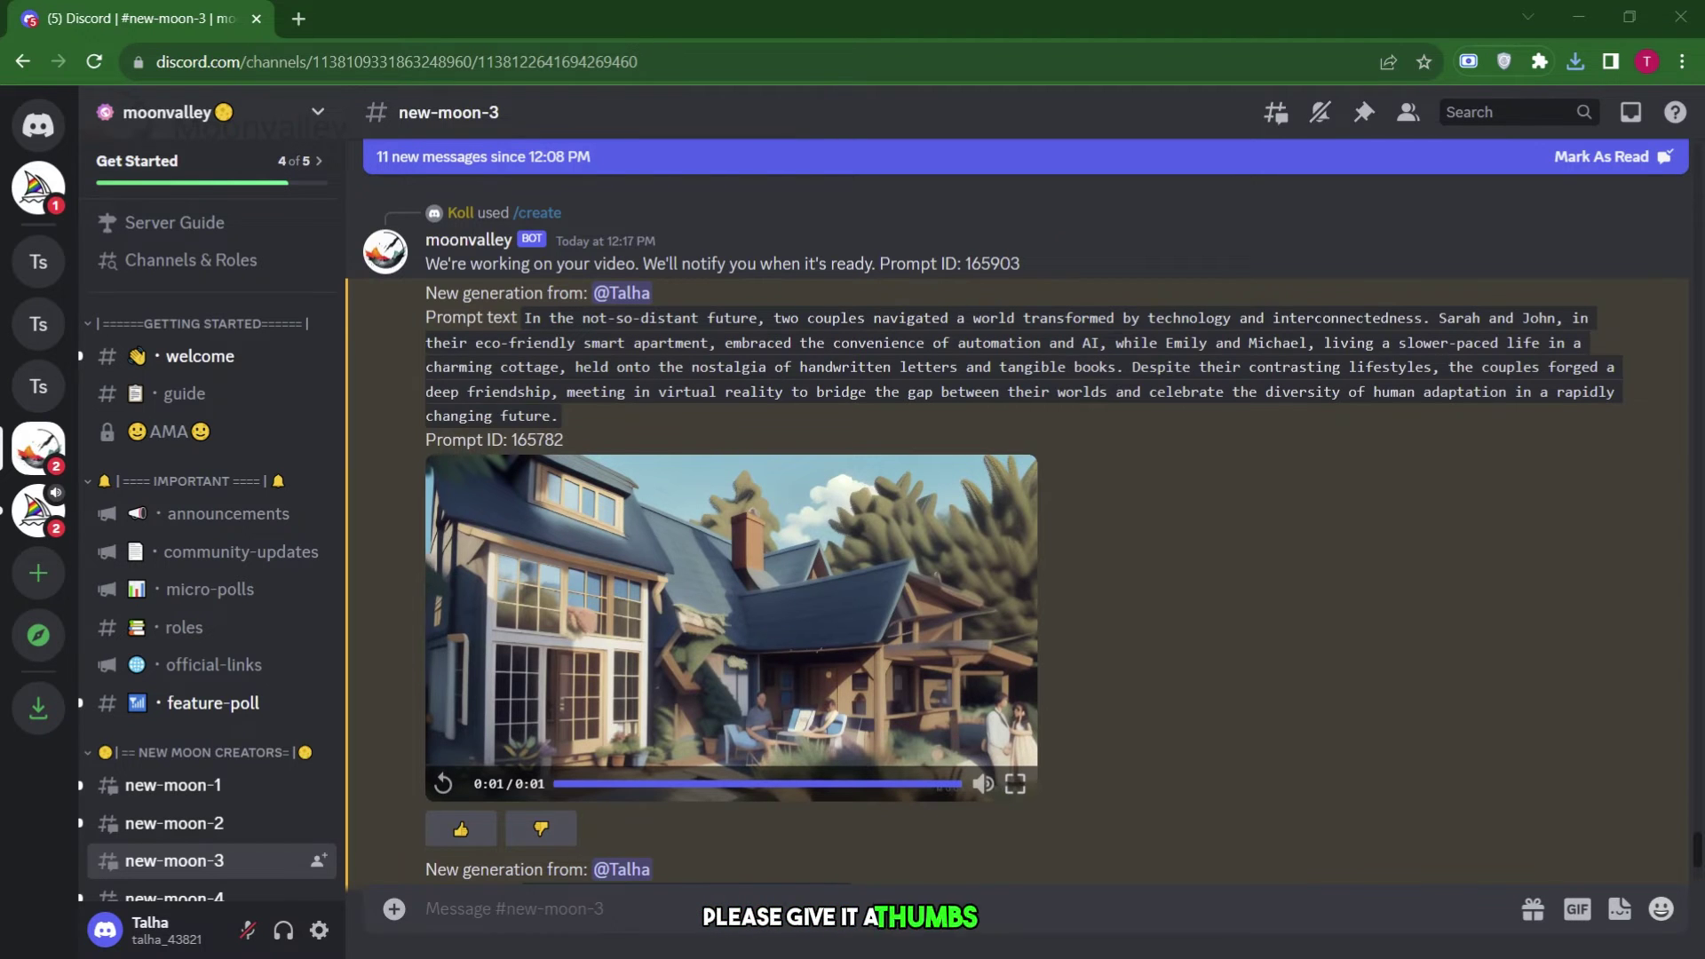
double_click(1564, 13)
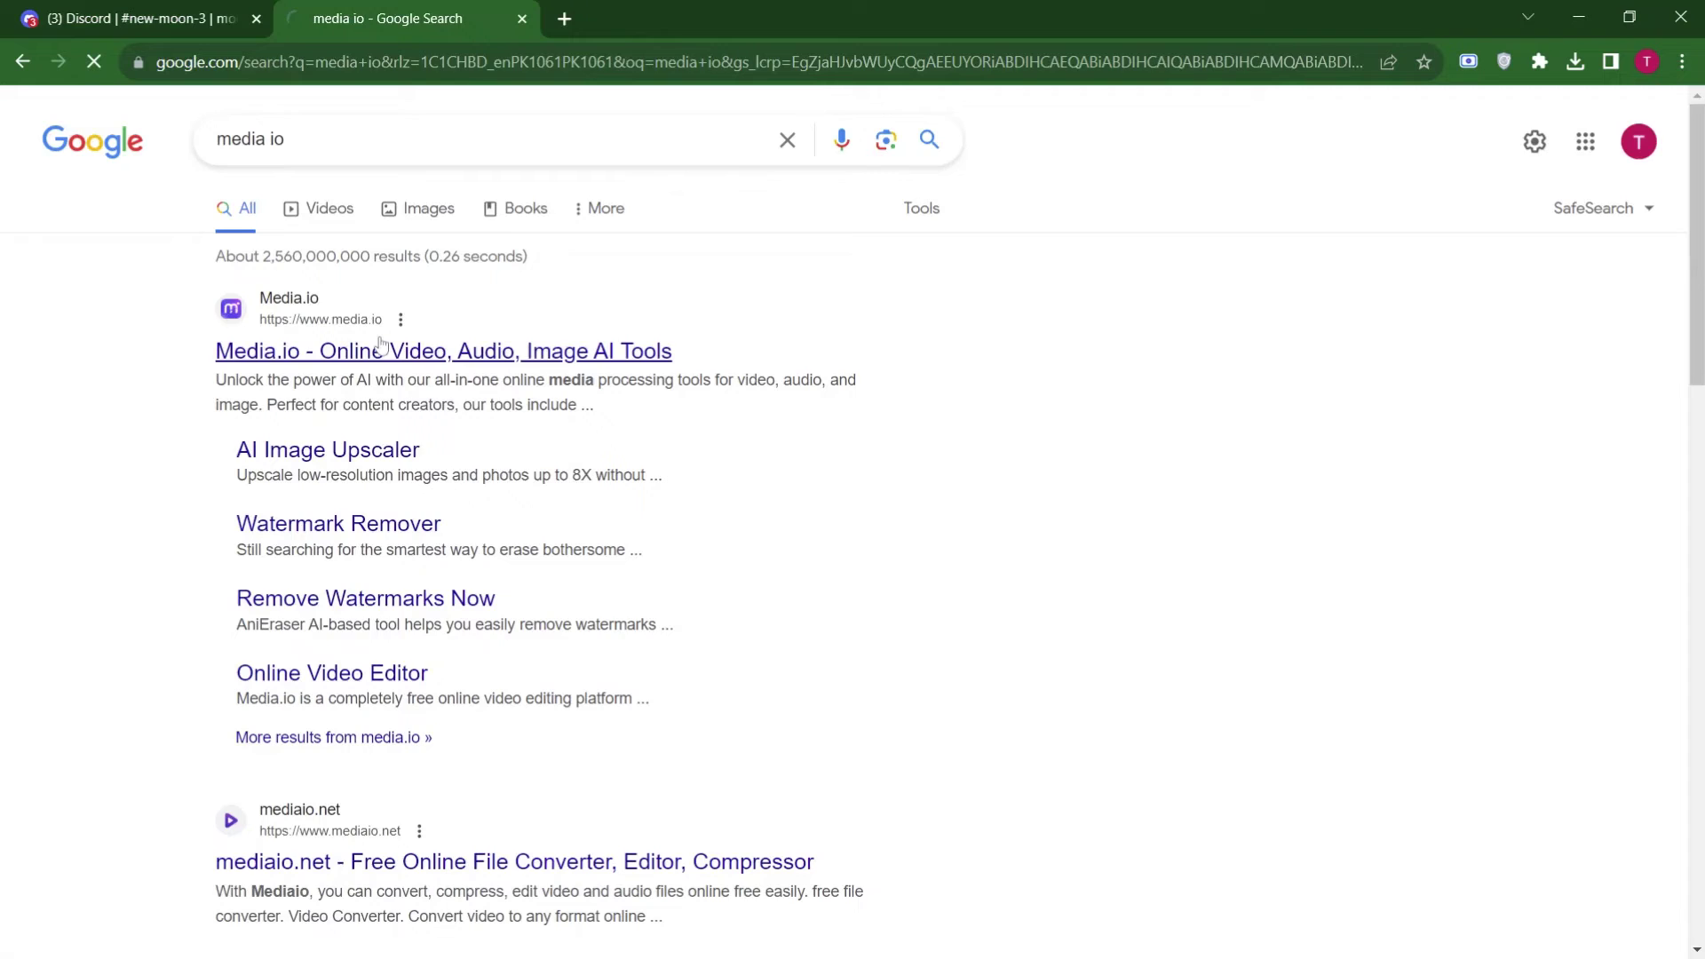
Step: Open Media.io from the Google results for "media io", sign in with a Google account, and dismiss the AI Face Swap announcement
click(382, 345)
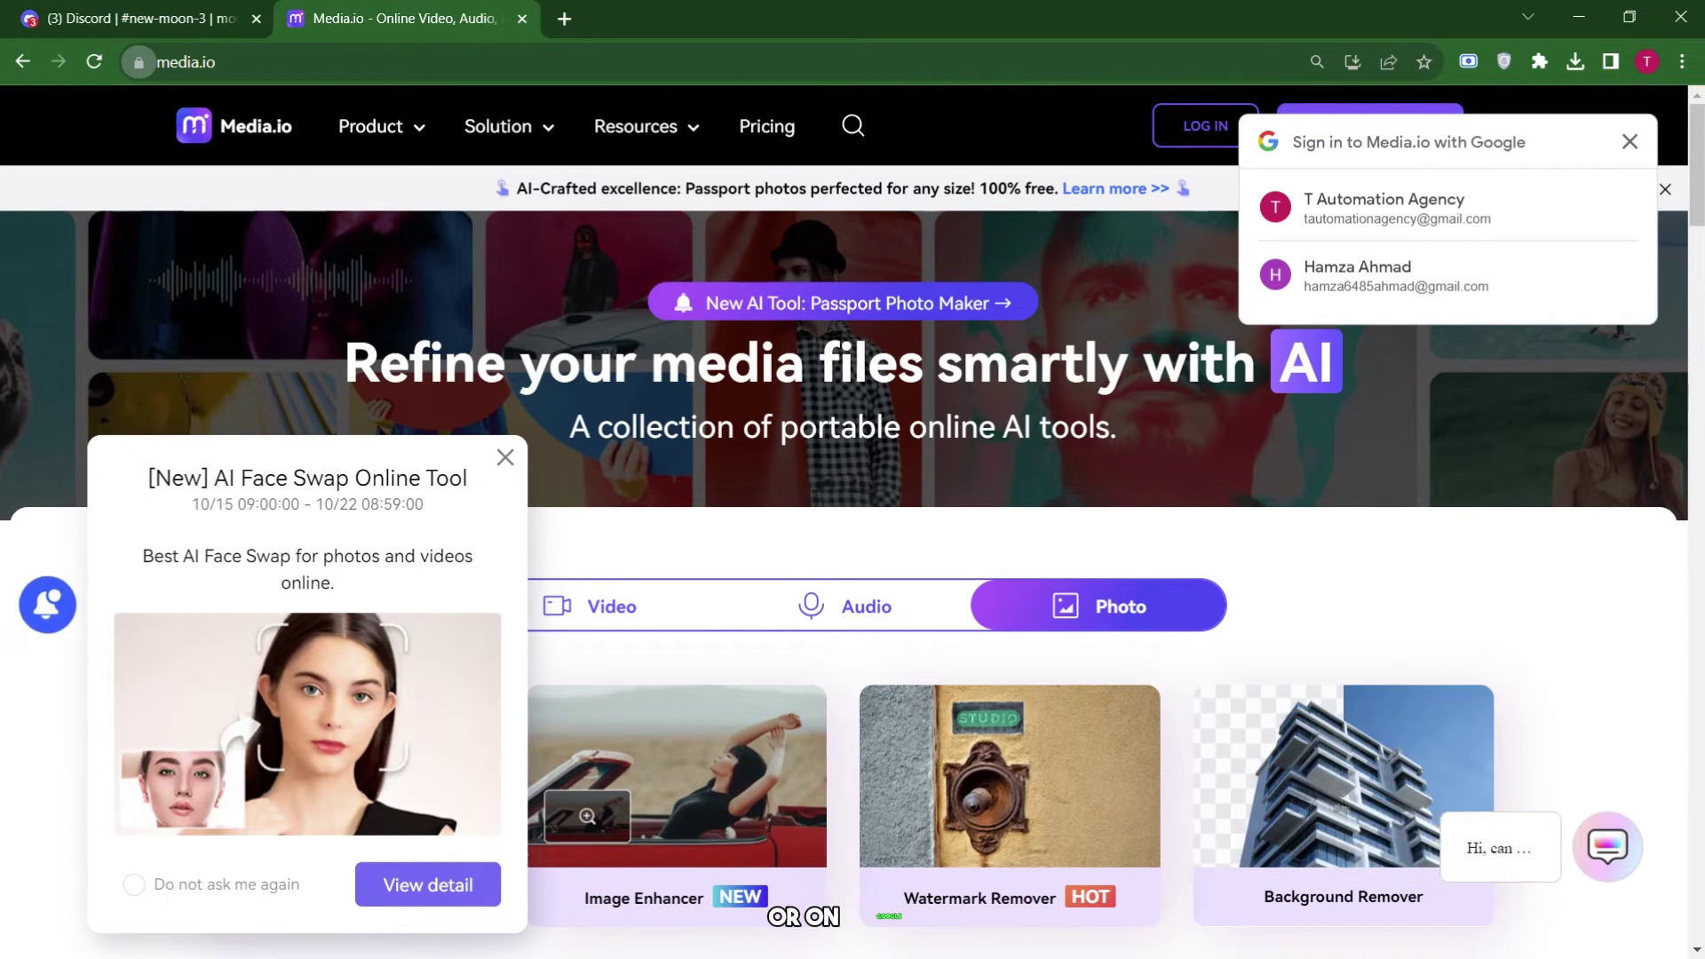
click(1403, 254)
click(1414, 266)
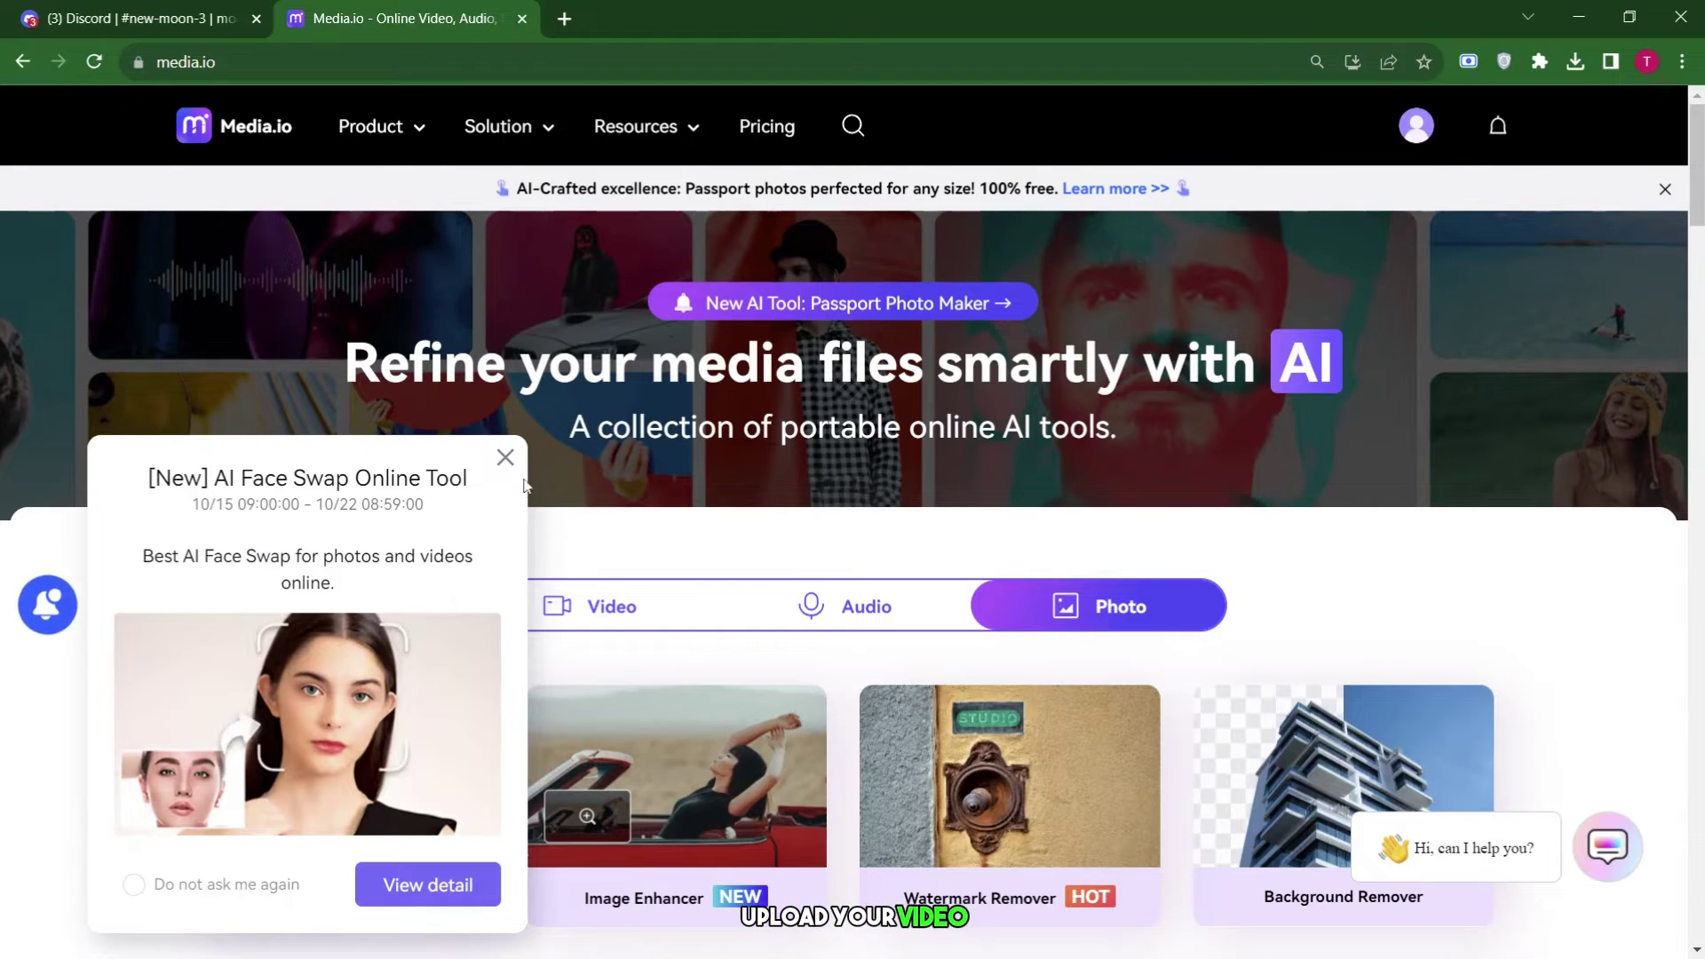
click(505, 458)
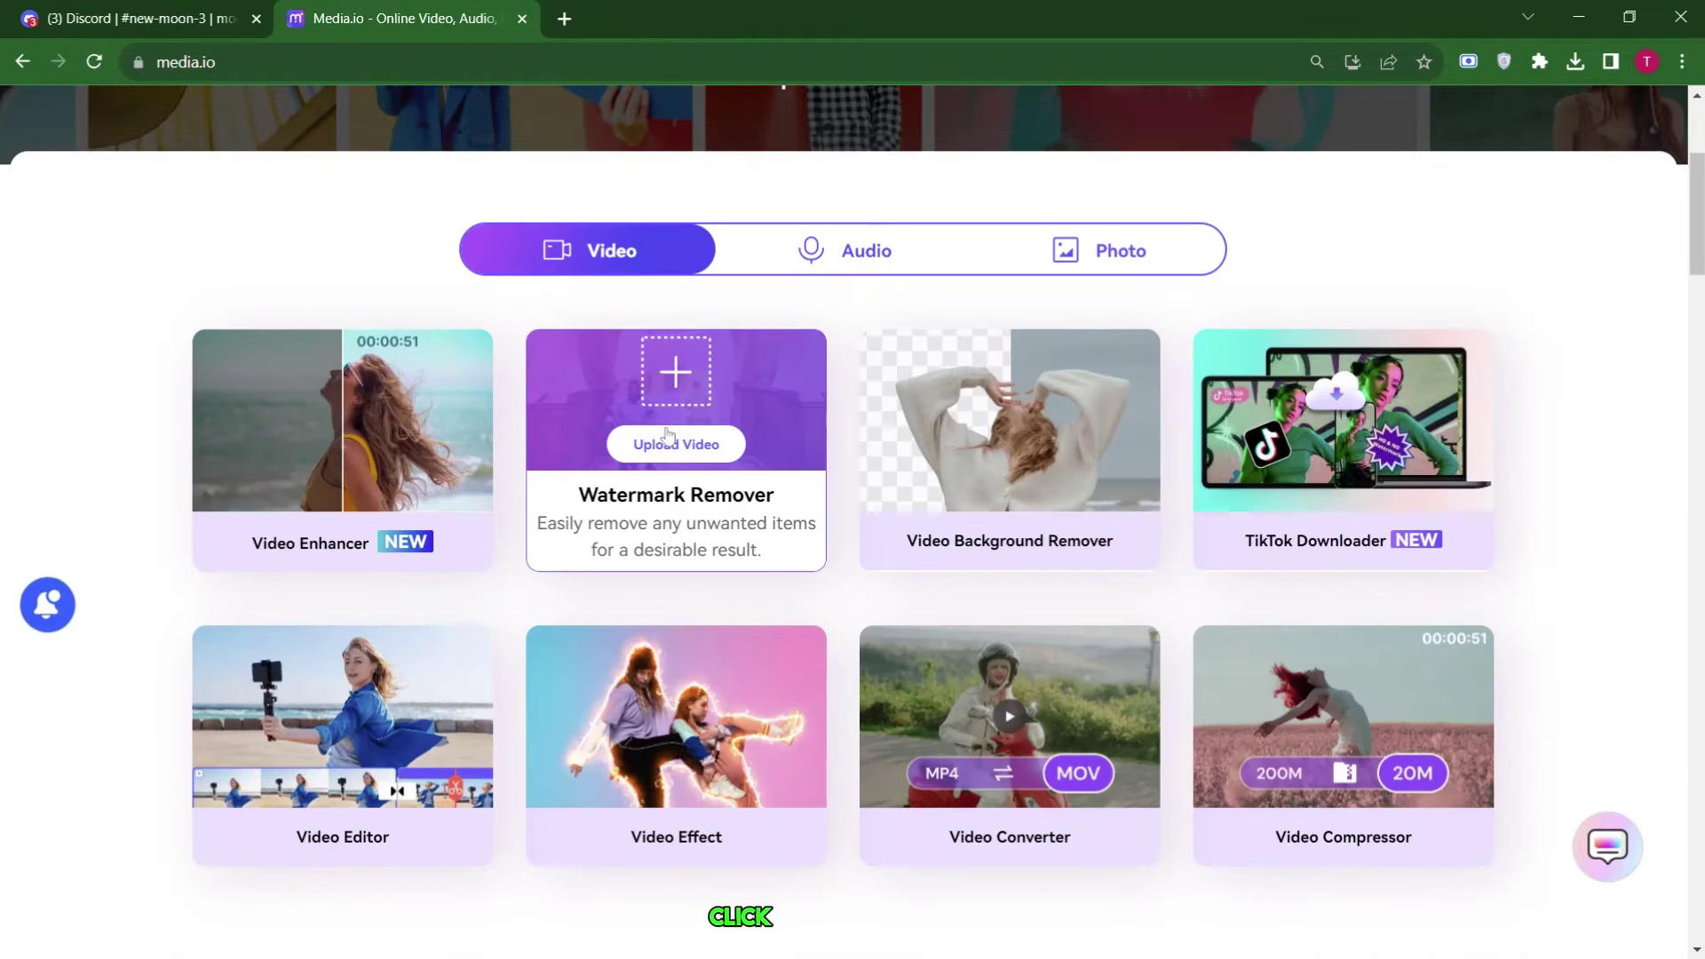
Step: Upload the cat and lady video to Media.io's video Watermark Remover, brush over the Moonvalley watermark, remove it, preview the result, and close AniEraser
click(669, 434)
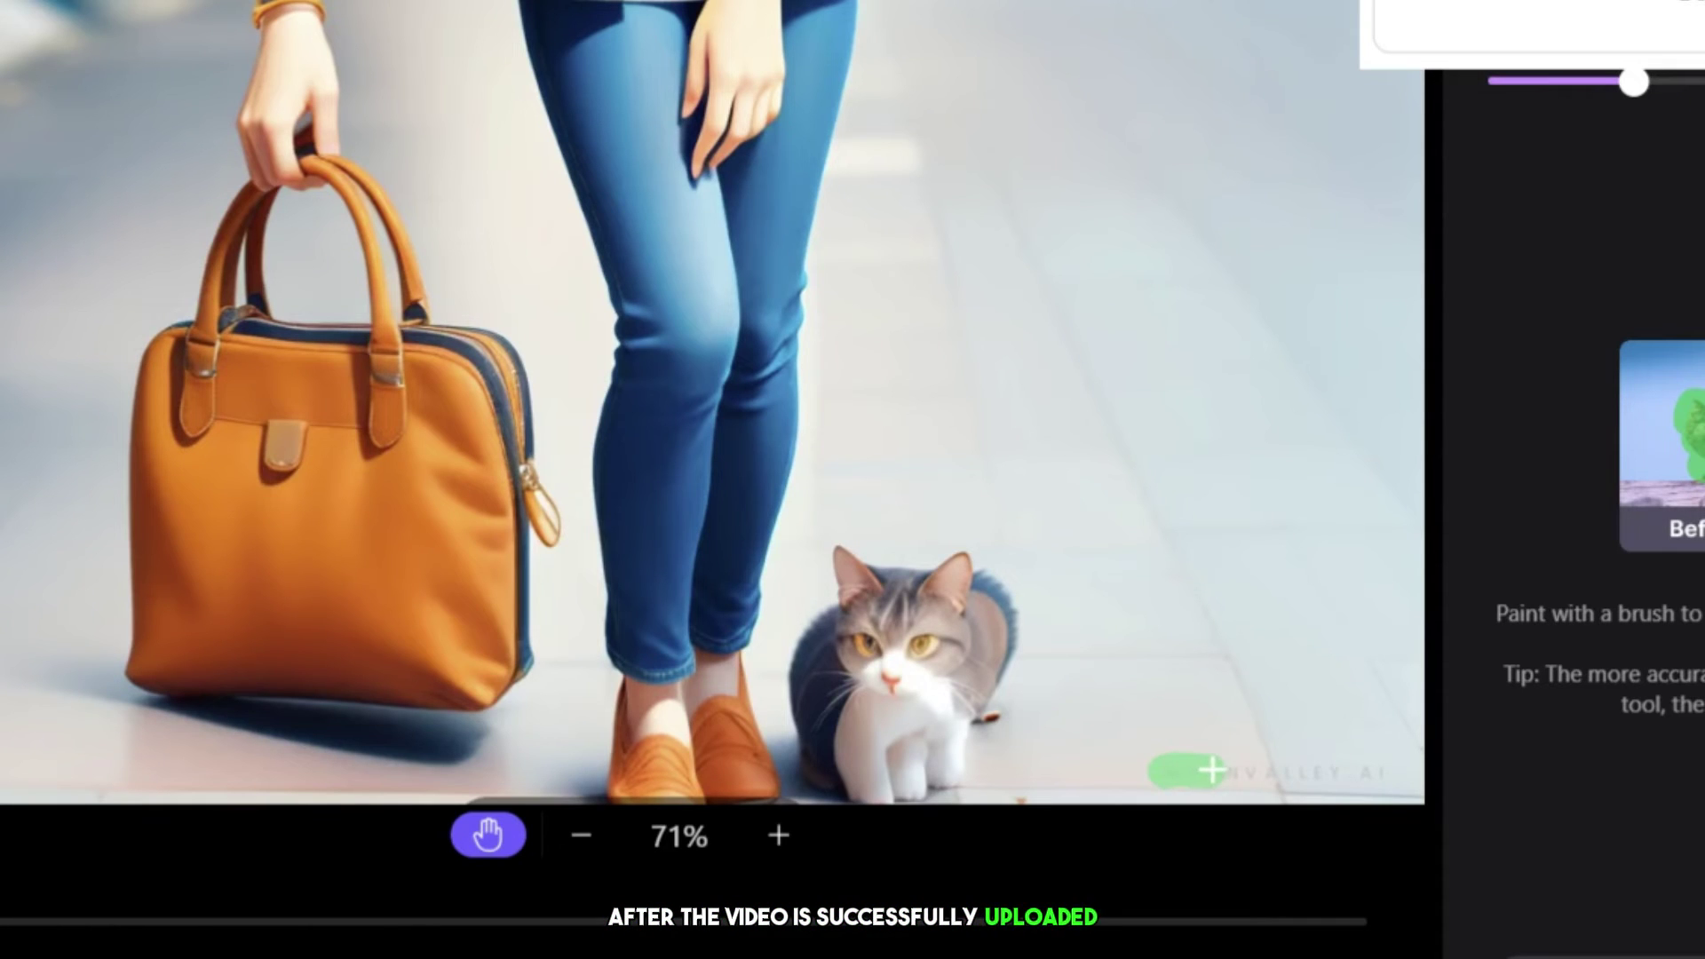
drag(1212, 770, 1388, 775)
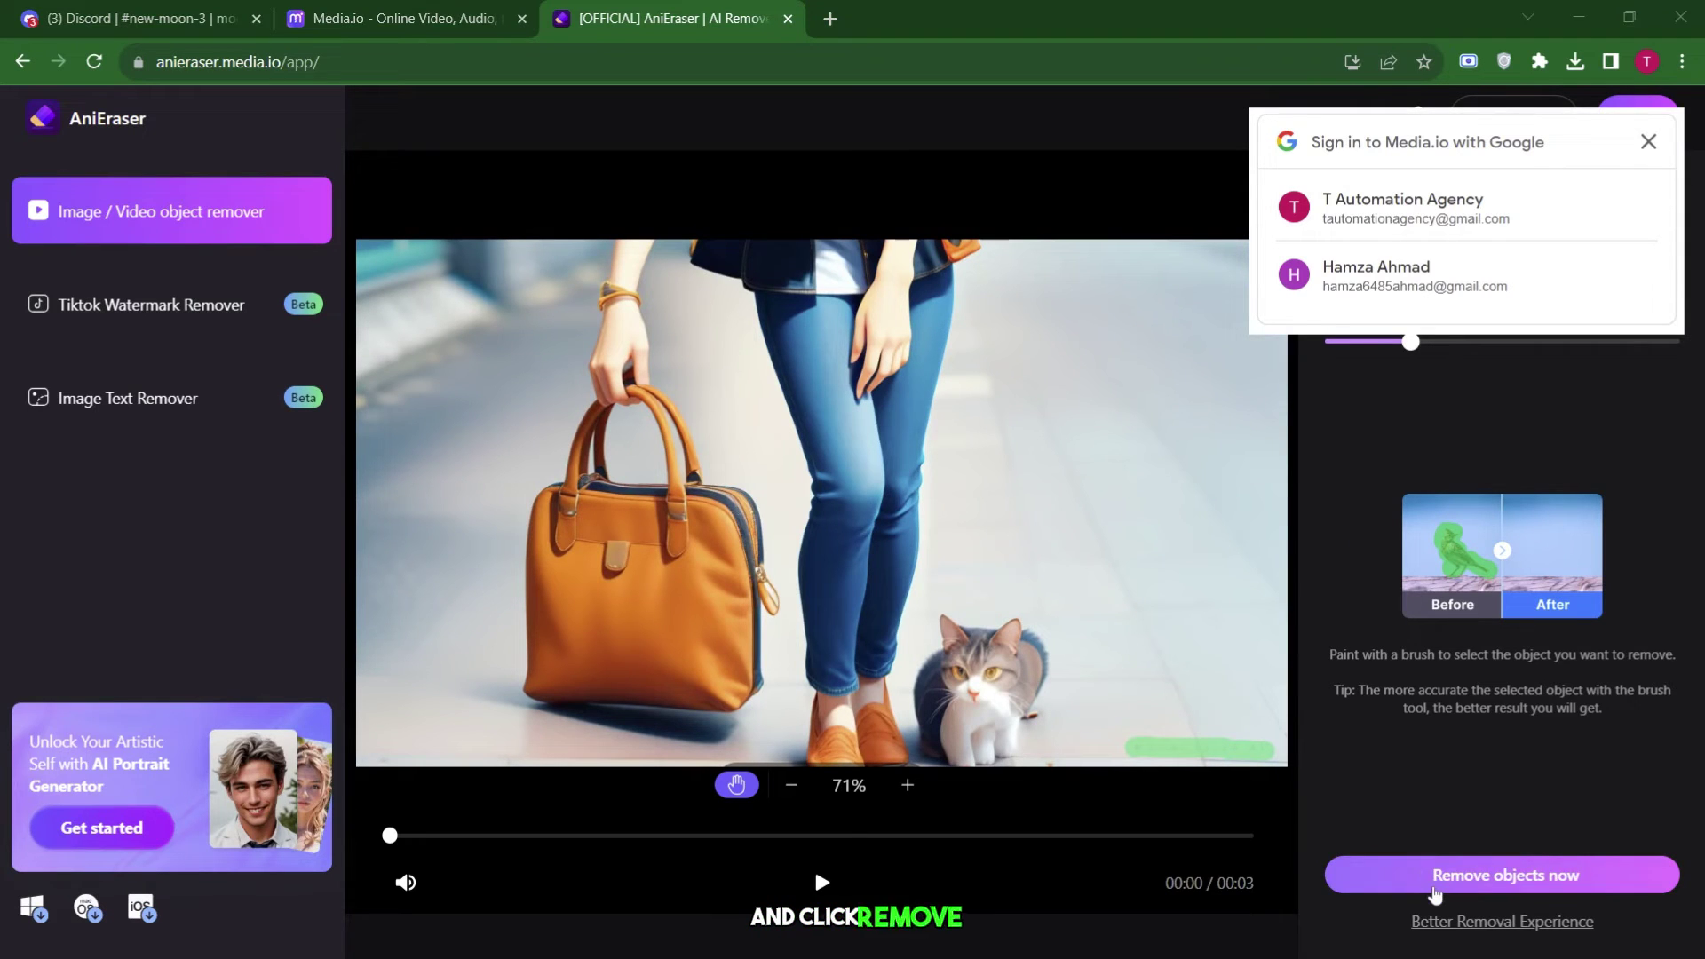
click(1435, 888)
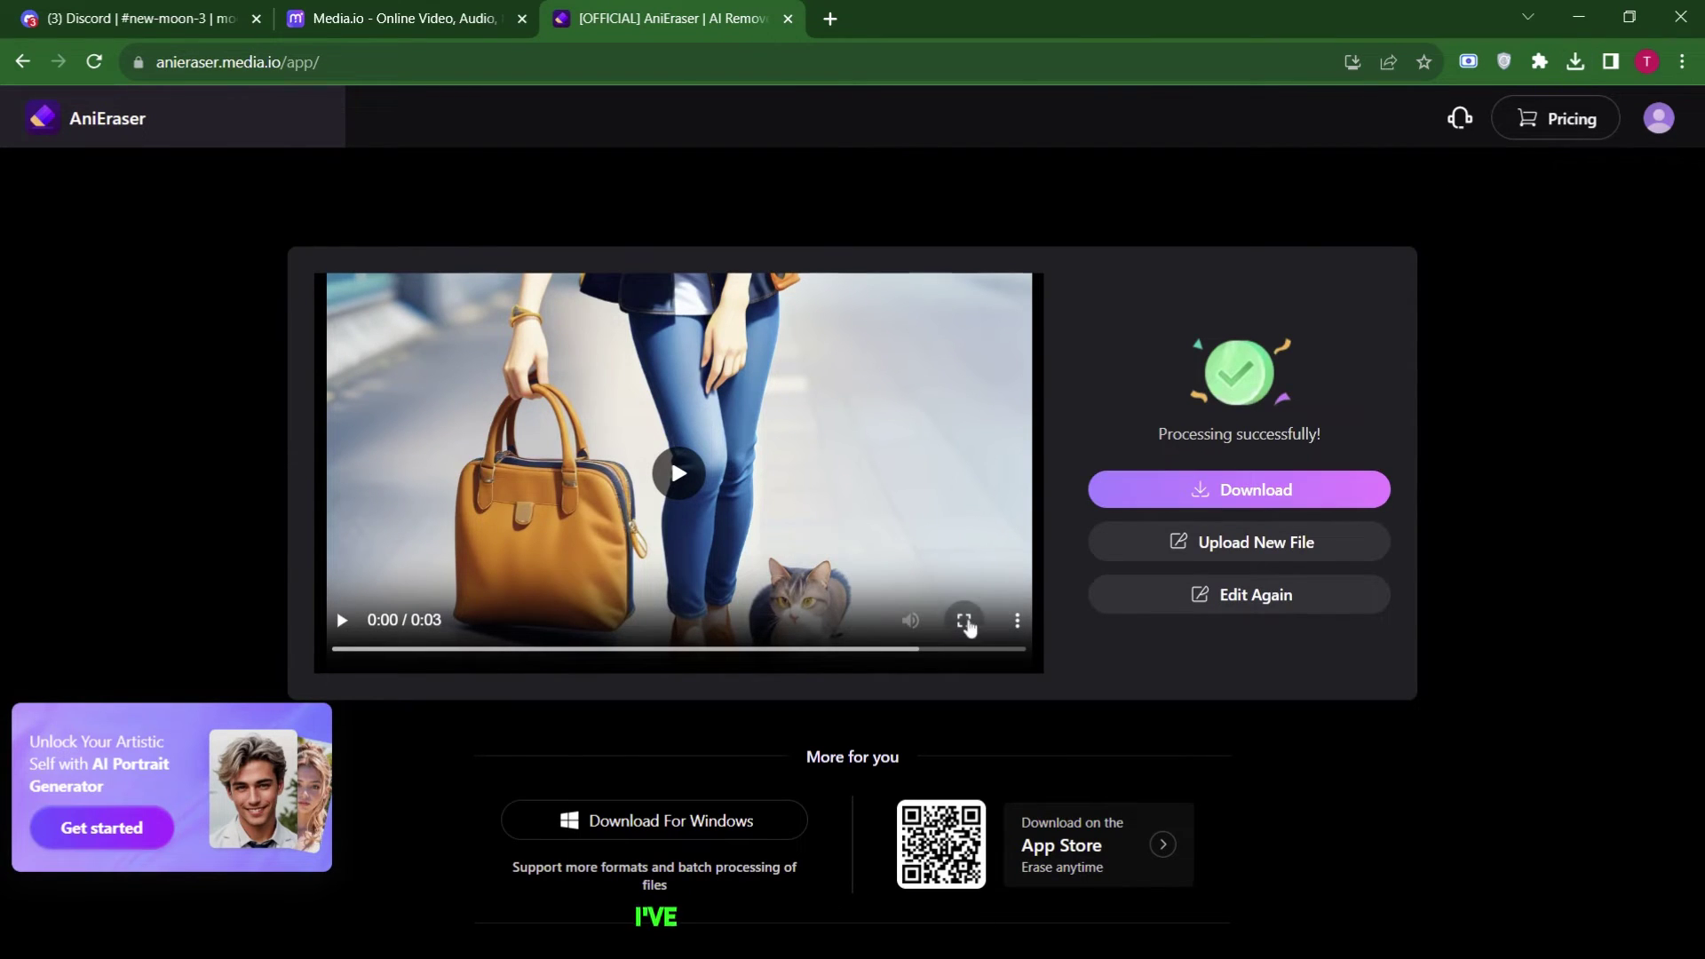
click(964, 621)
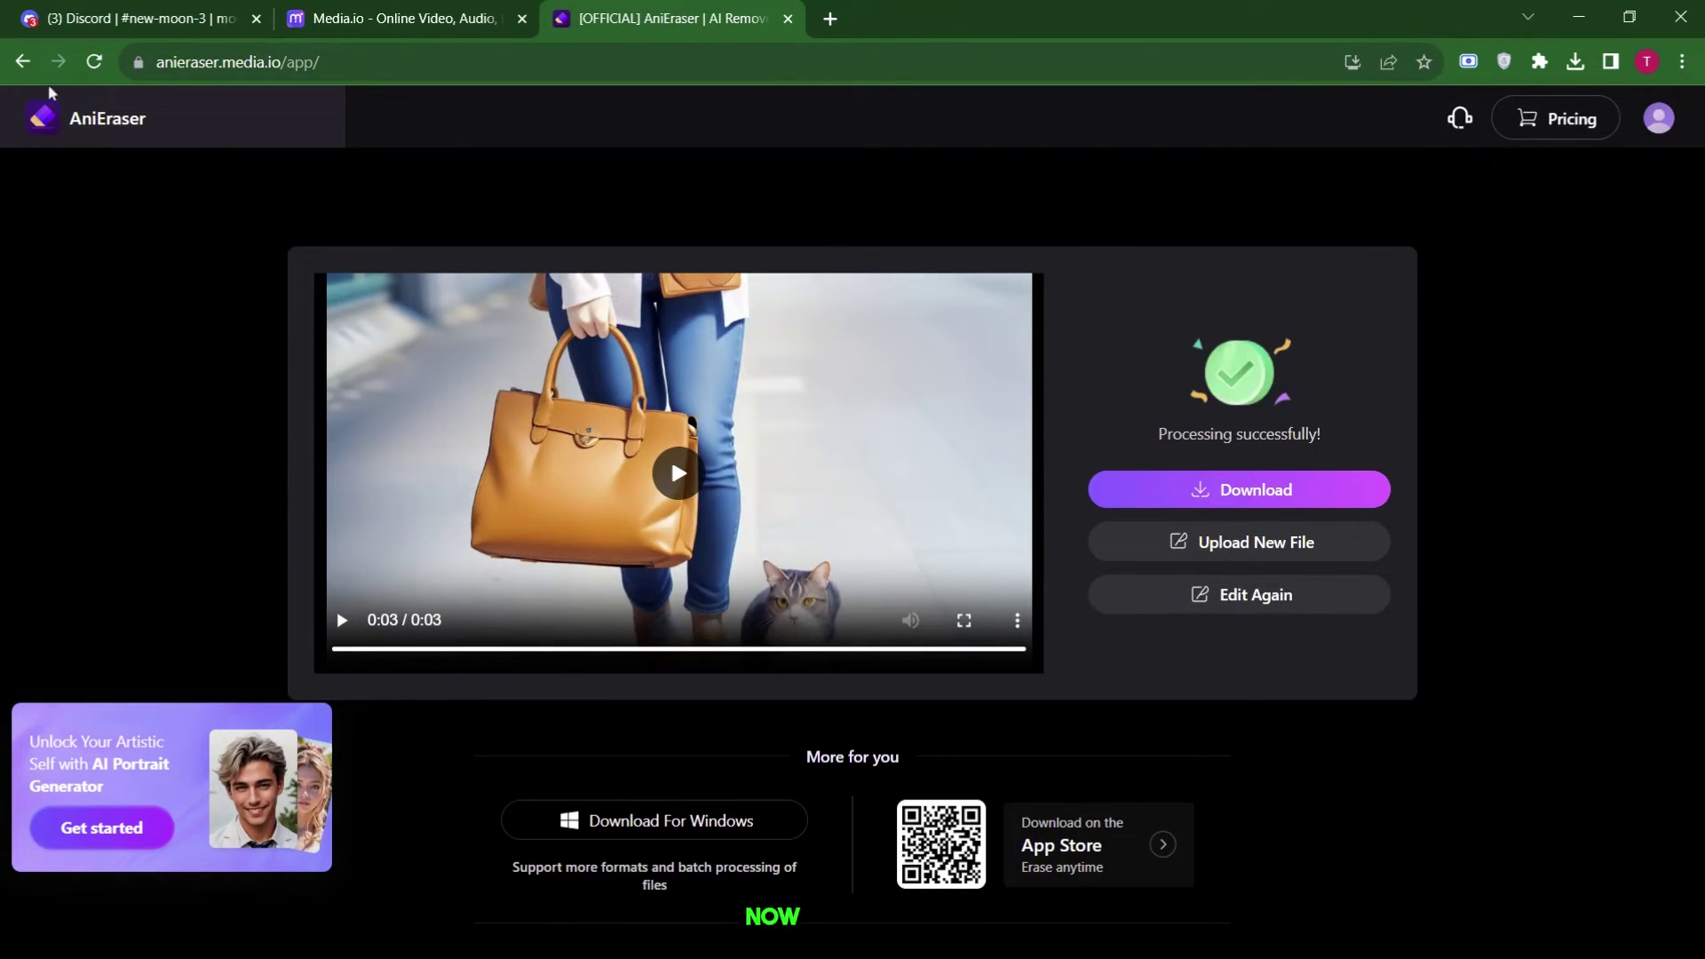
click(789, 19)
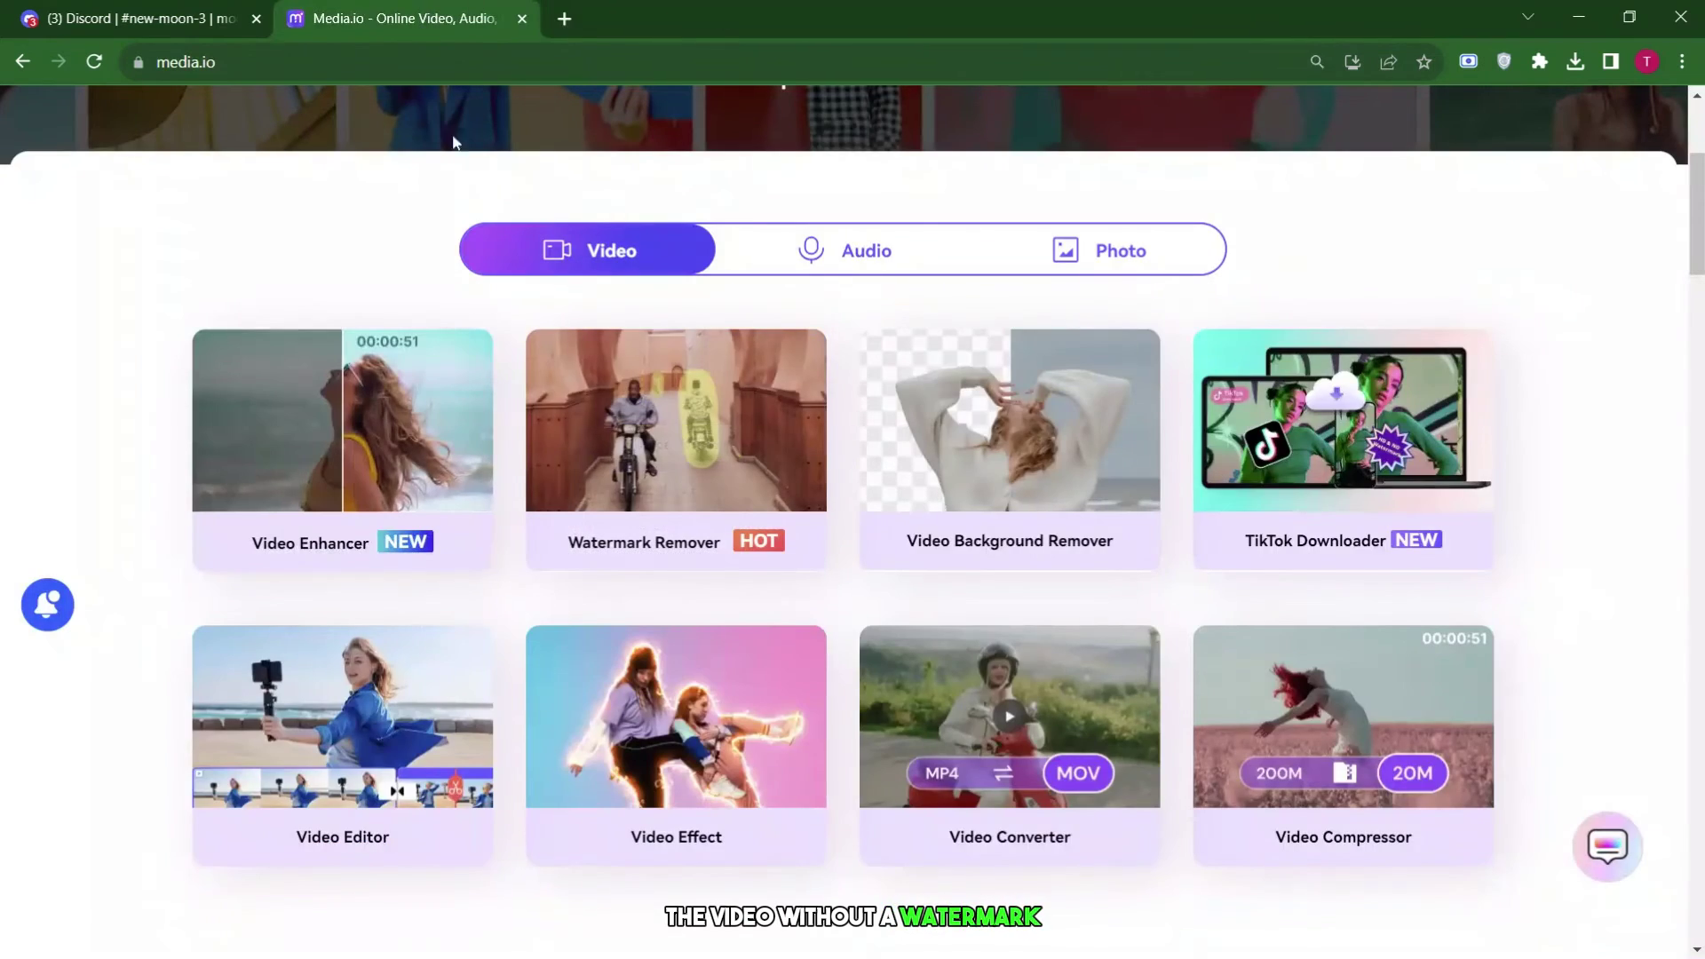
Step: Open Media.io's Video Enhancer, upload the cat lady 4k video for upscaling, and dismiss the Google sign-in prompt
click(332, 434)
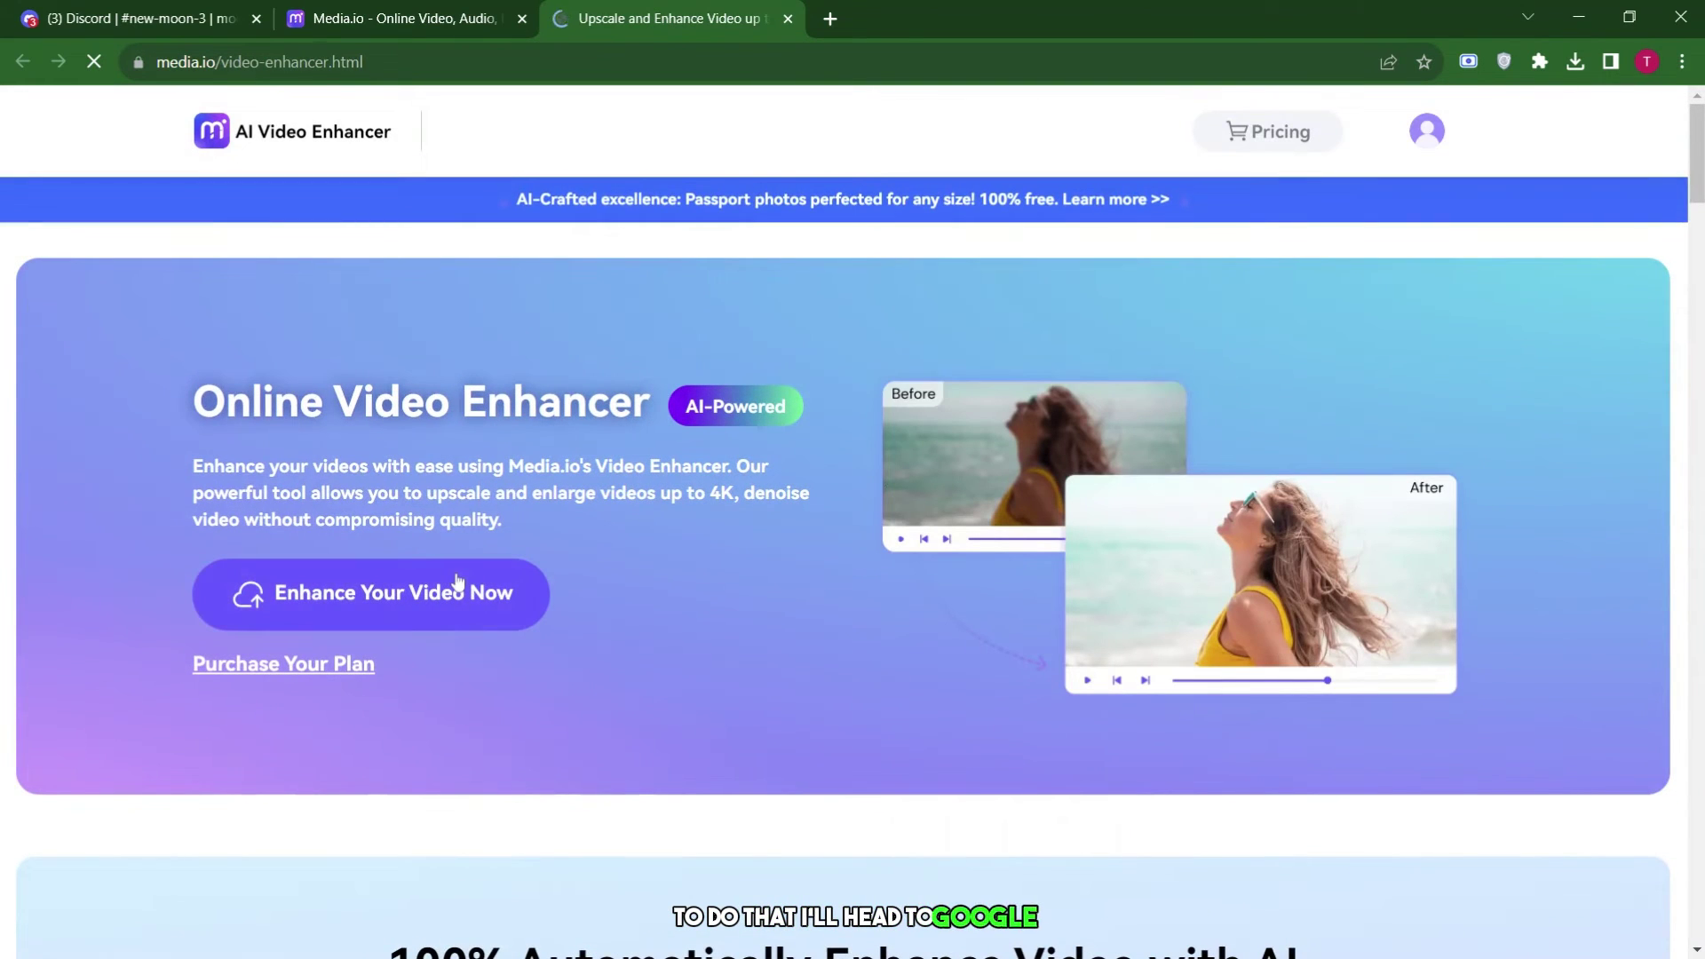
click(458, 583)
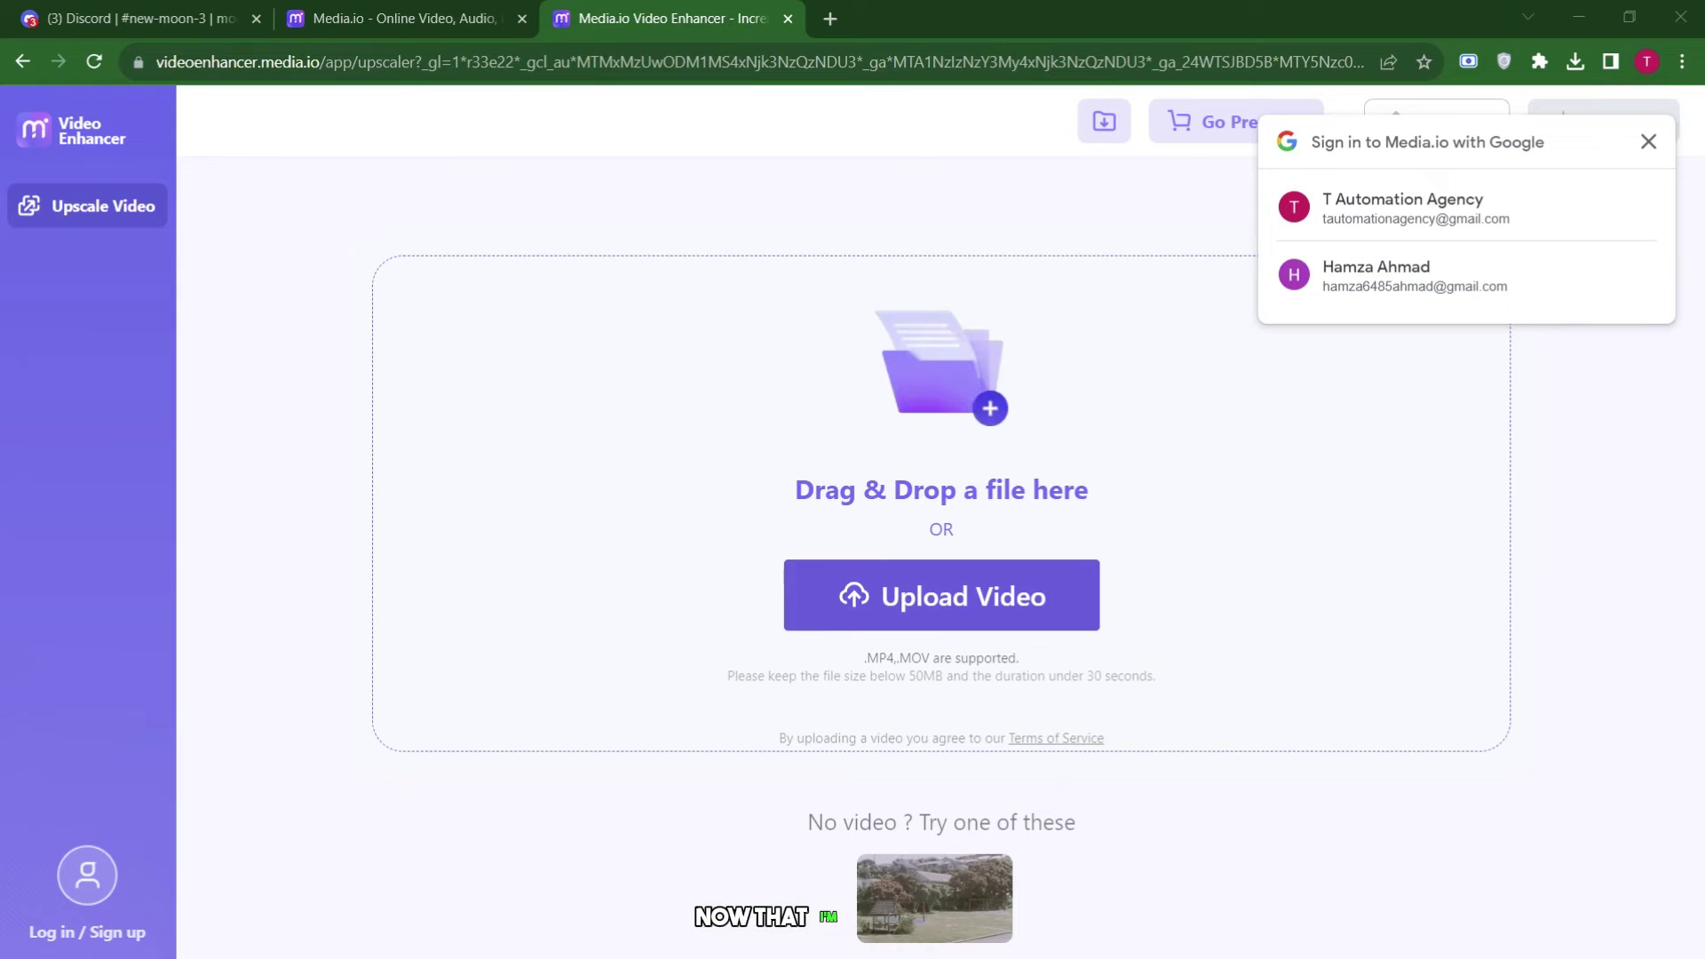
key(Return)
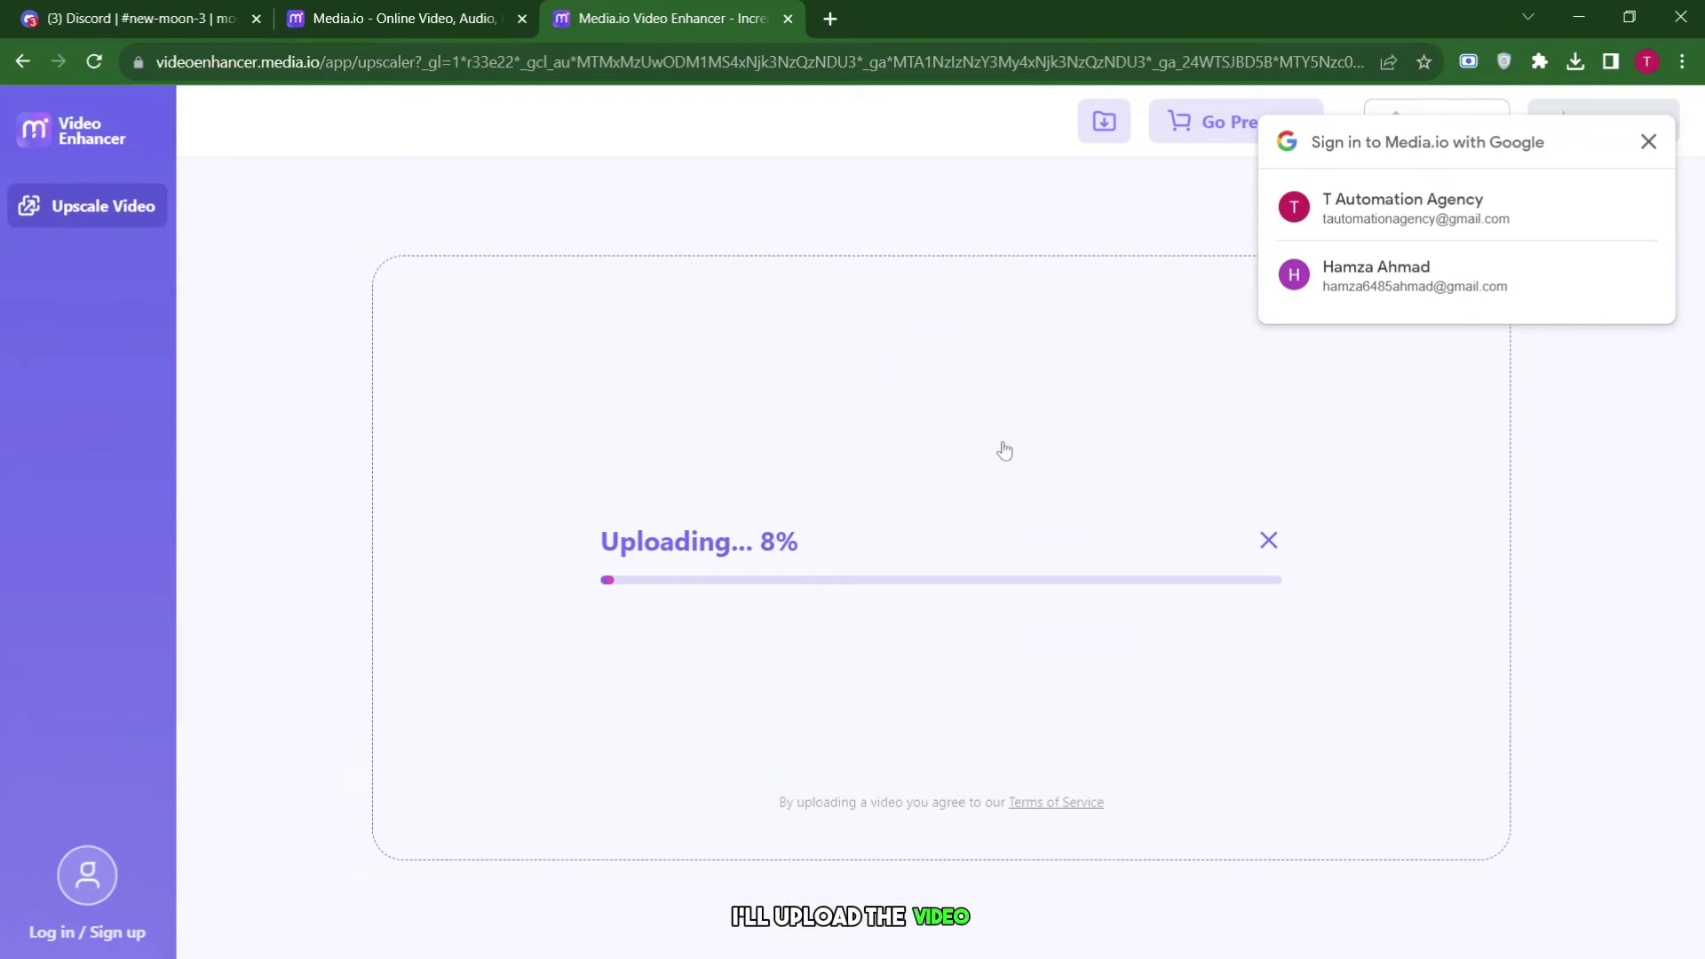
click(1648, 142)
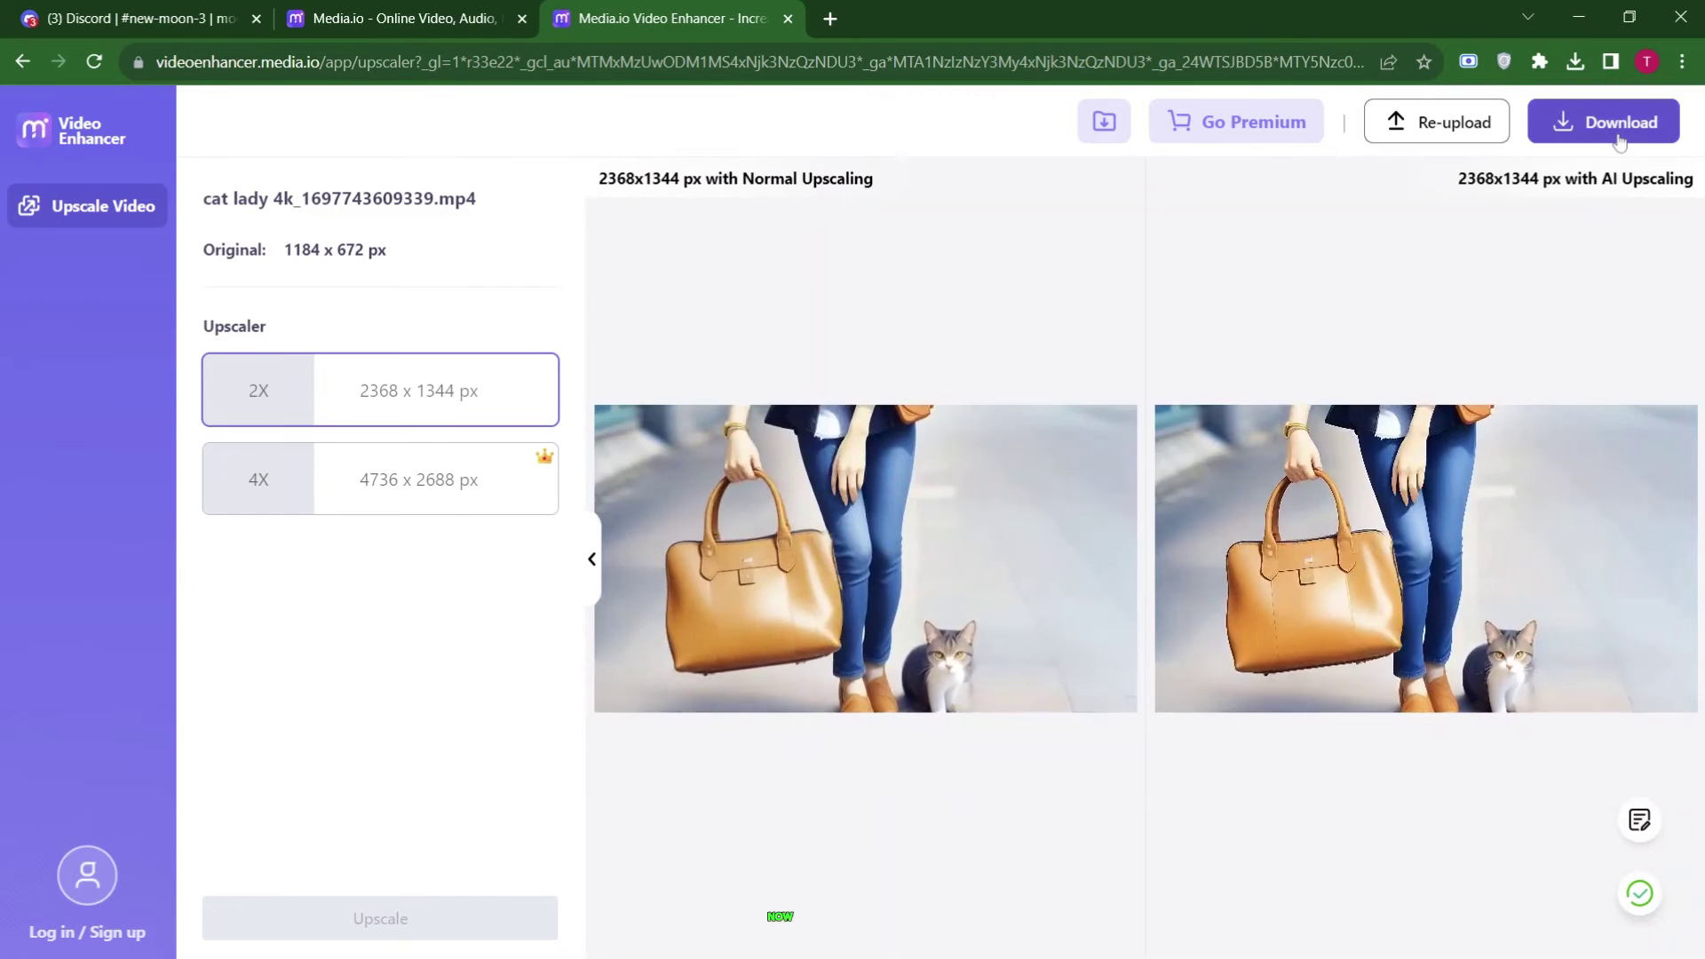
Step: Try to download the full 2X (2368 x 1344 px) upscaled cat lady video as MP4
click(1603, 122)
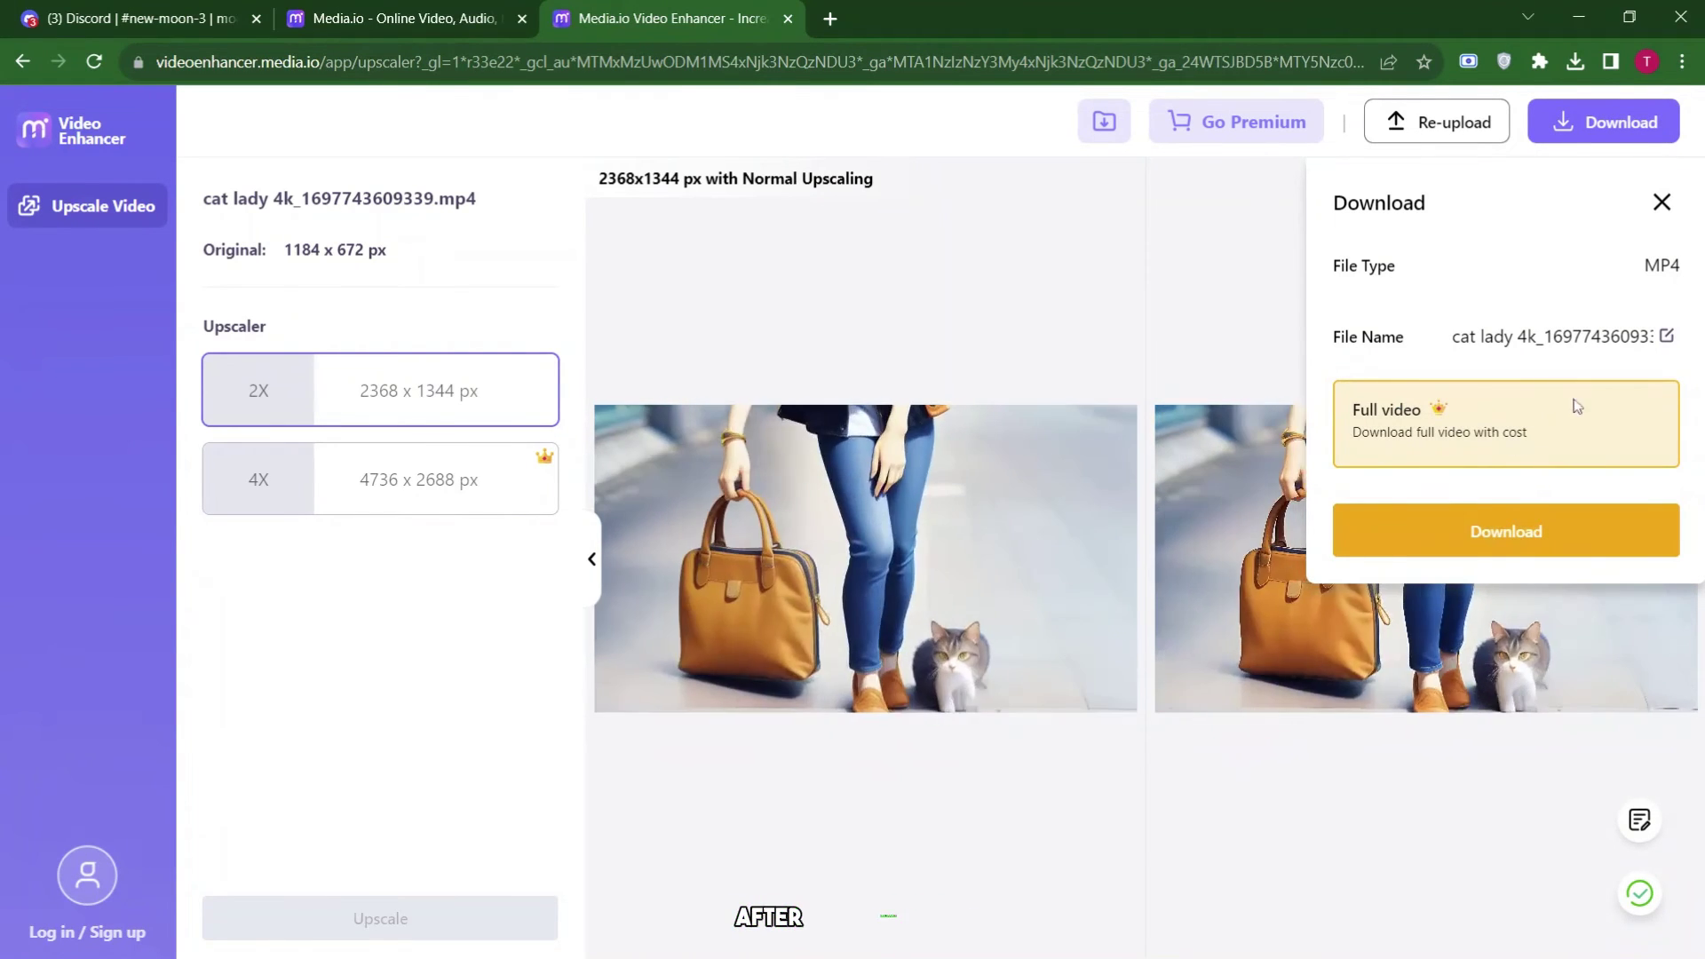
click(1470, 543)
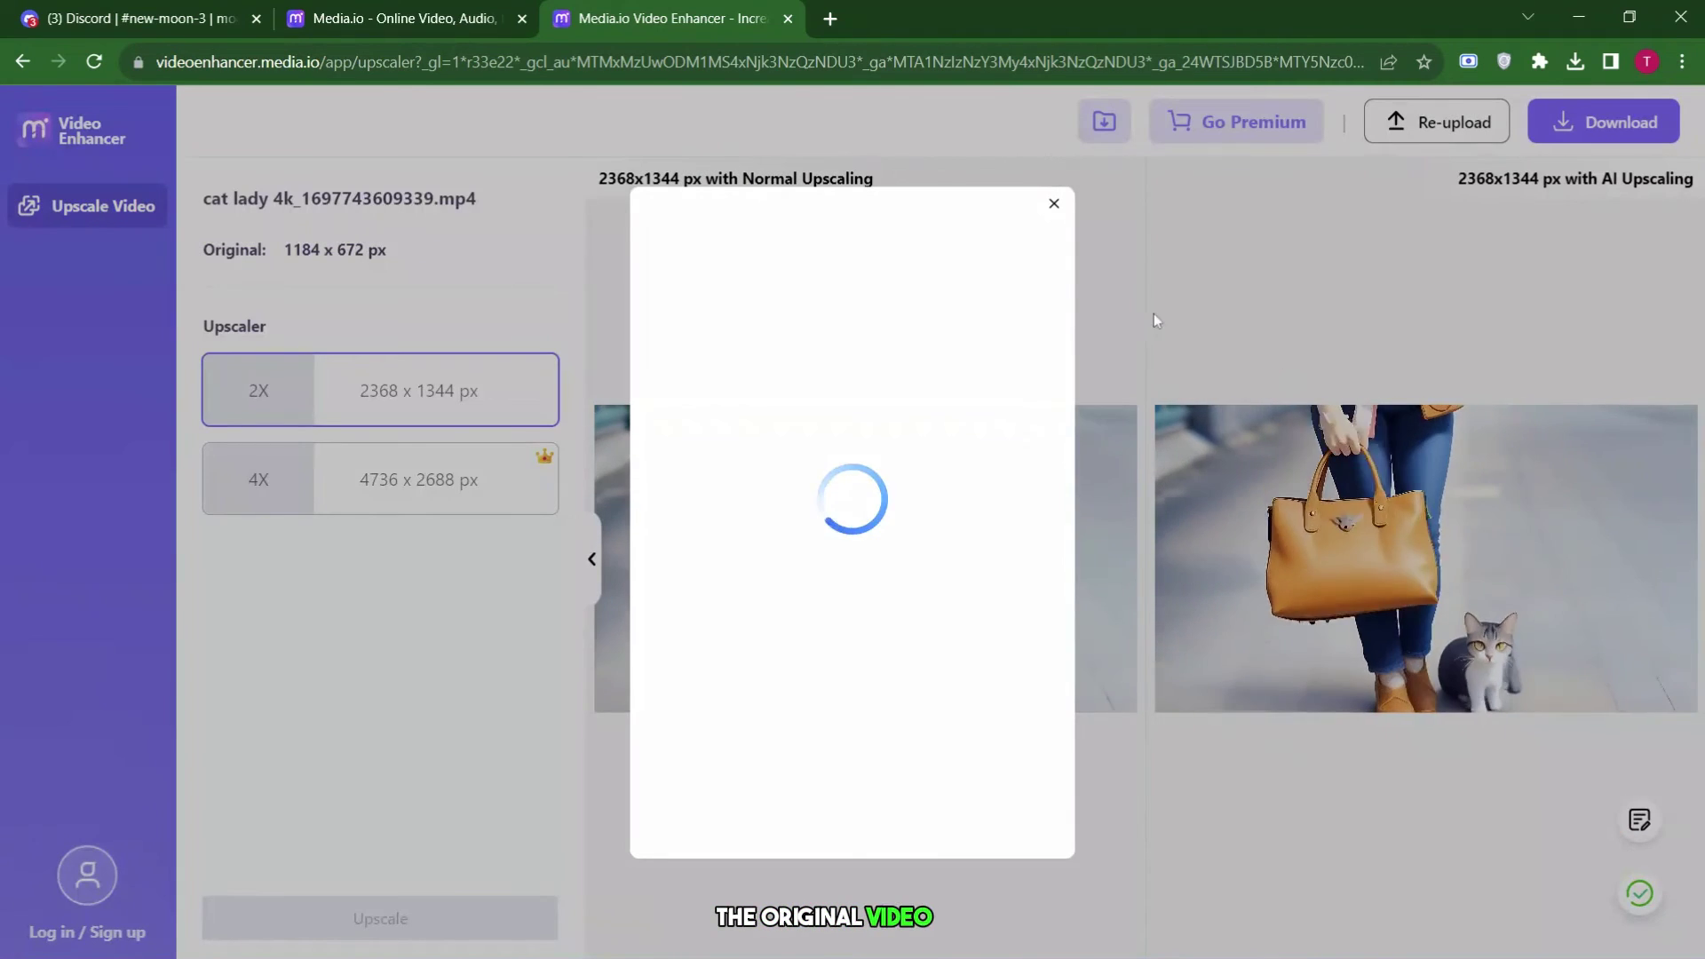
click(1054, 203)
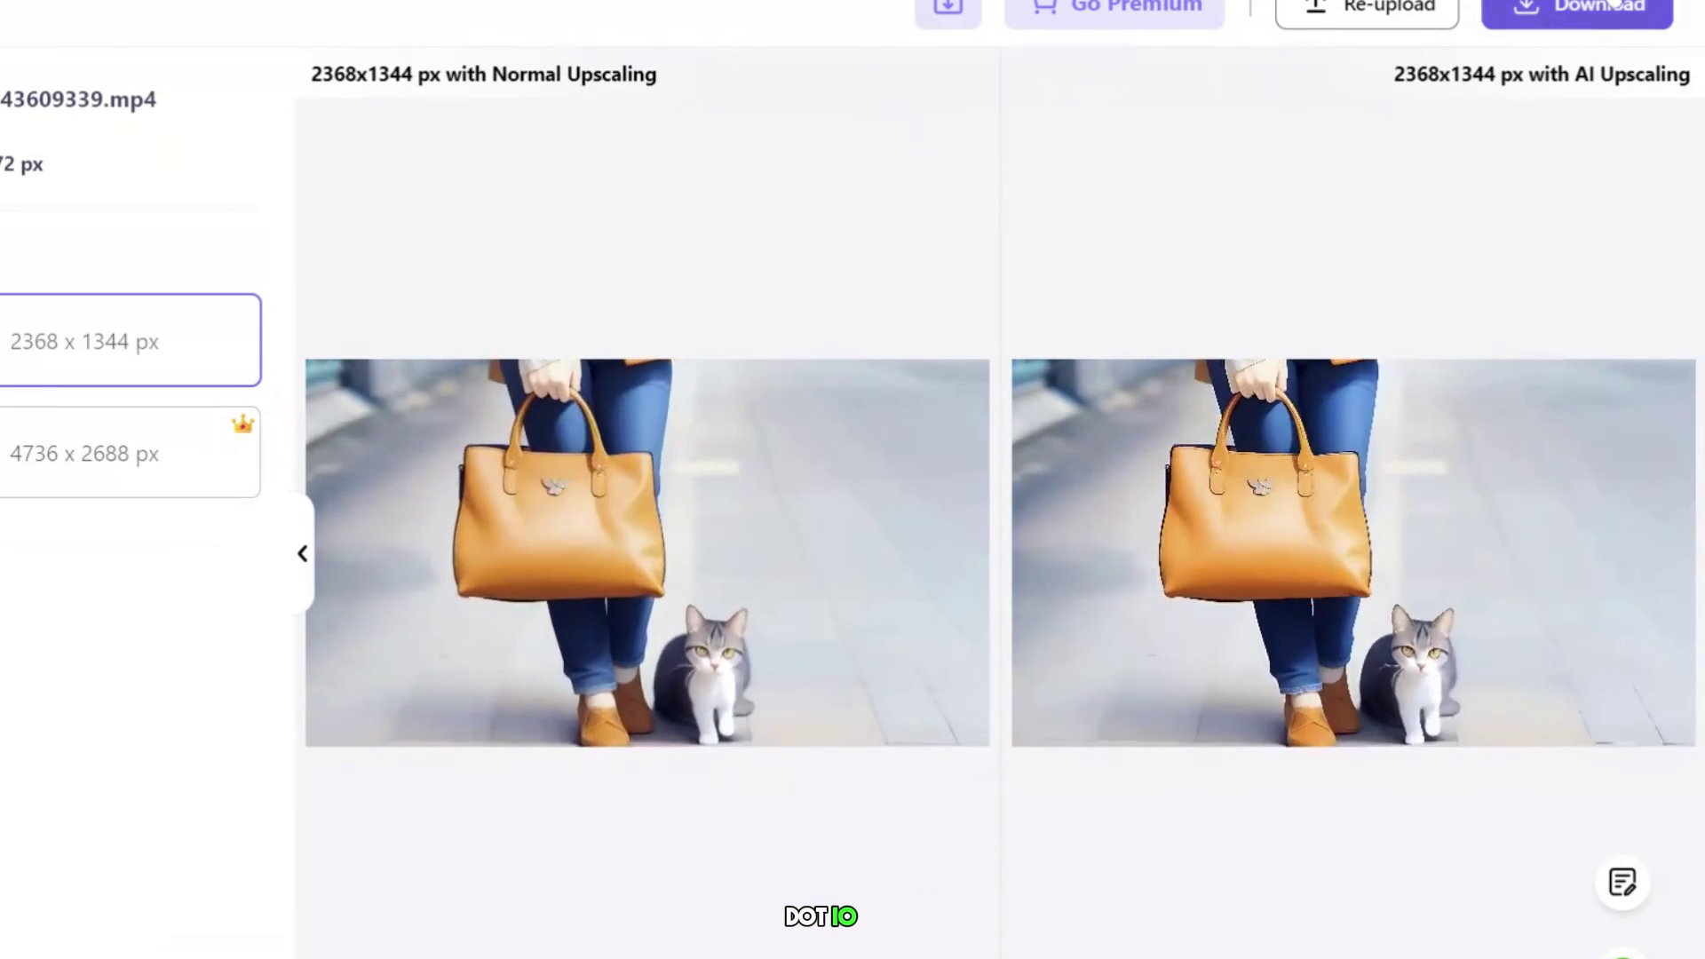
click(1579, 17)
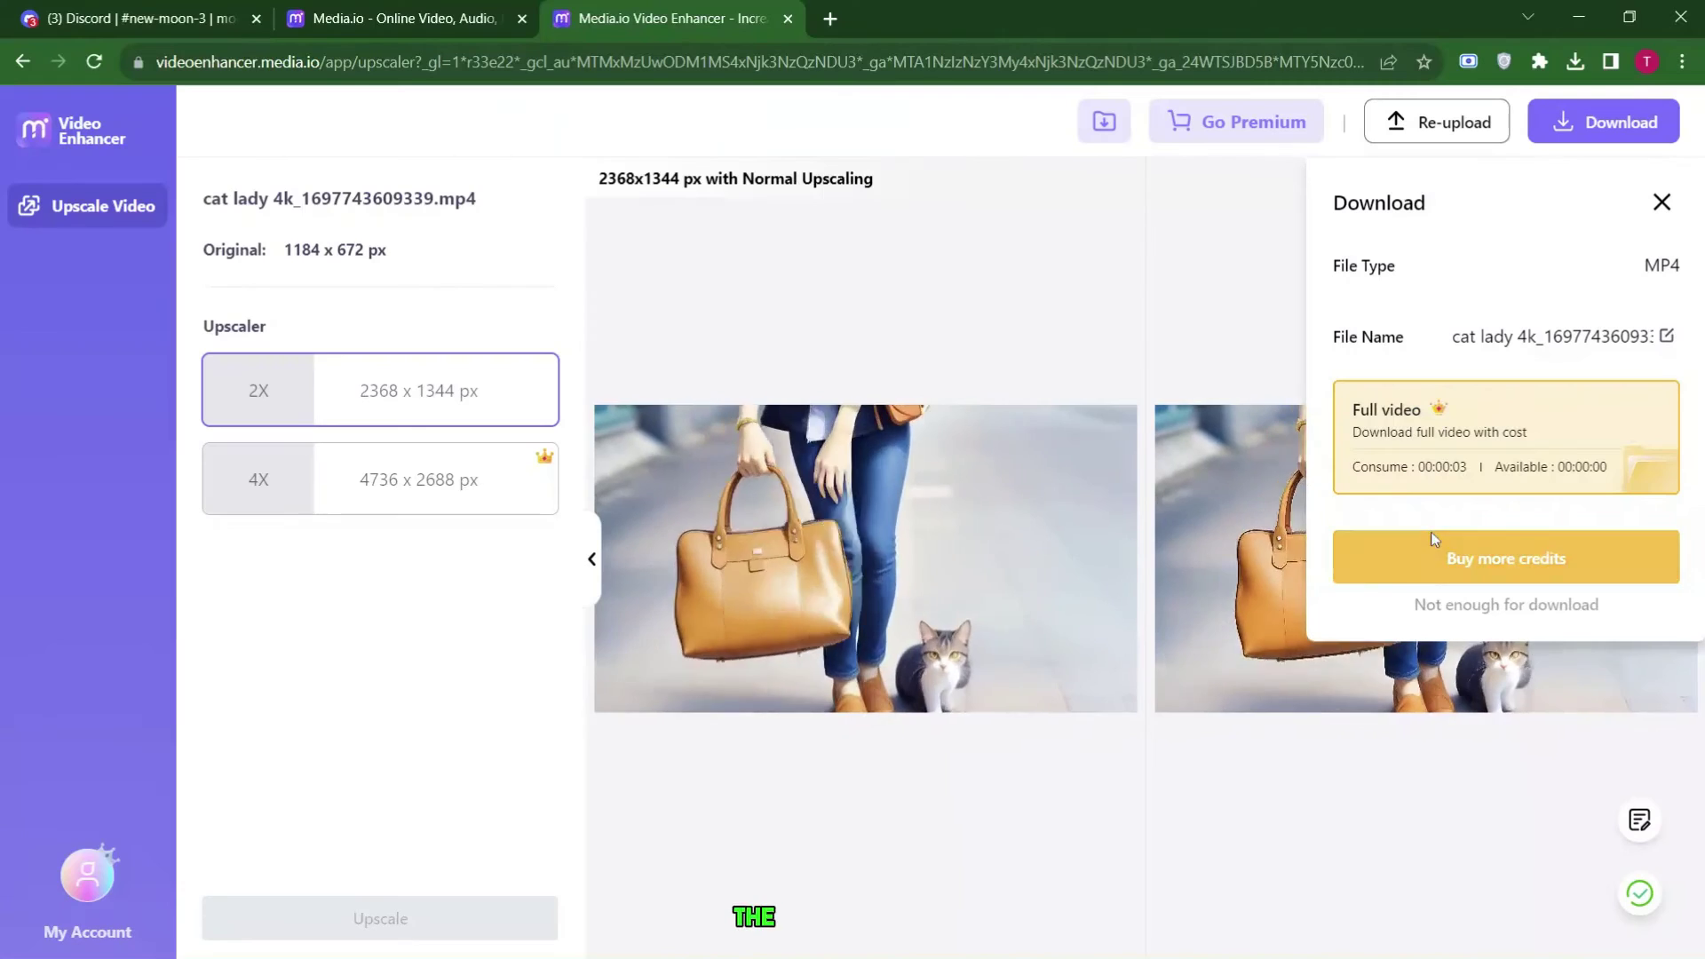